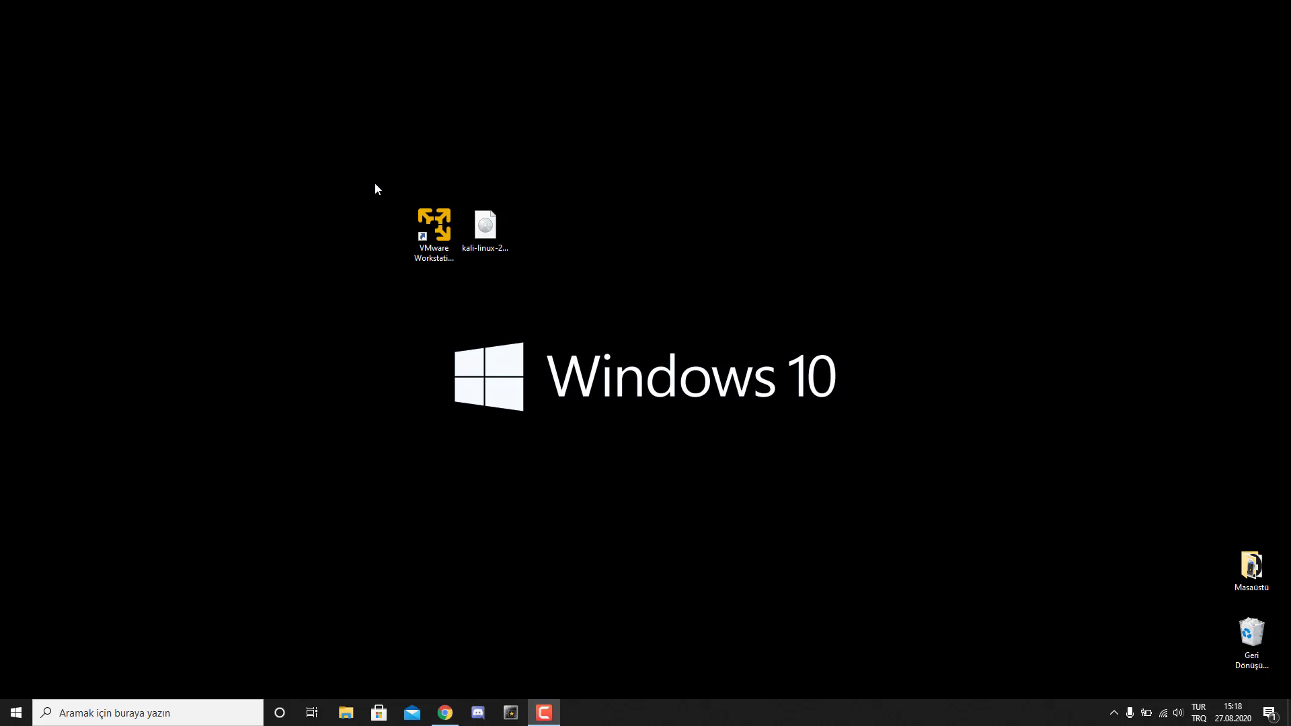
- Launch VMware Workstation 15 Player and move its window to the right, away from the desktop icons
double_click(432, 227)
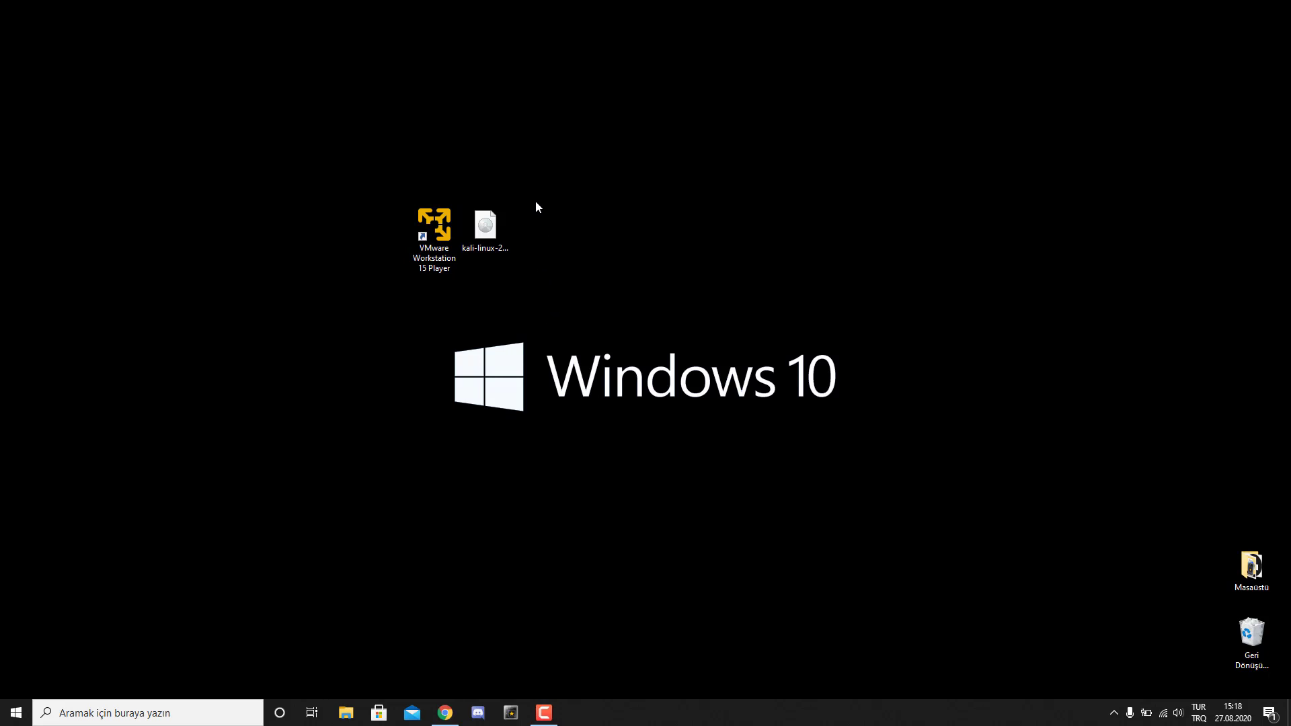
drag(515, 143, 477, 309)
click(518, 262)
key(Right)
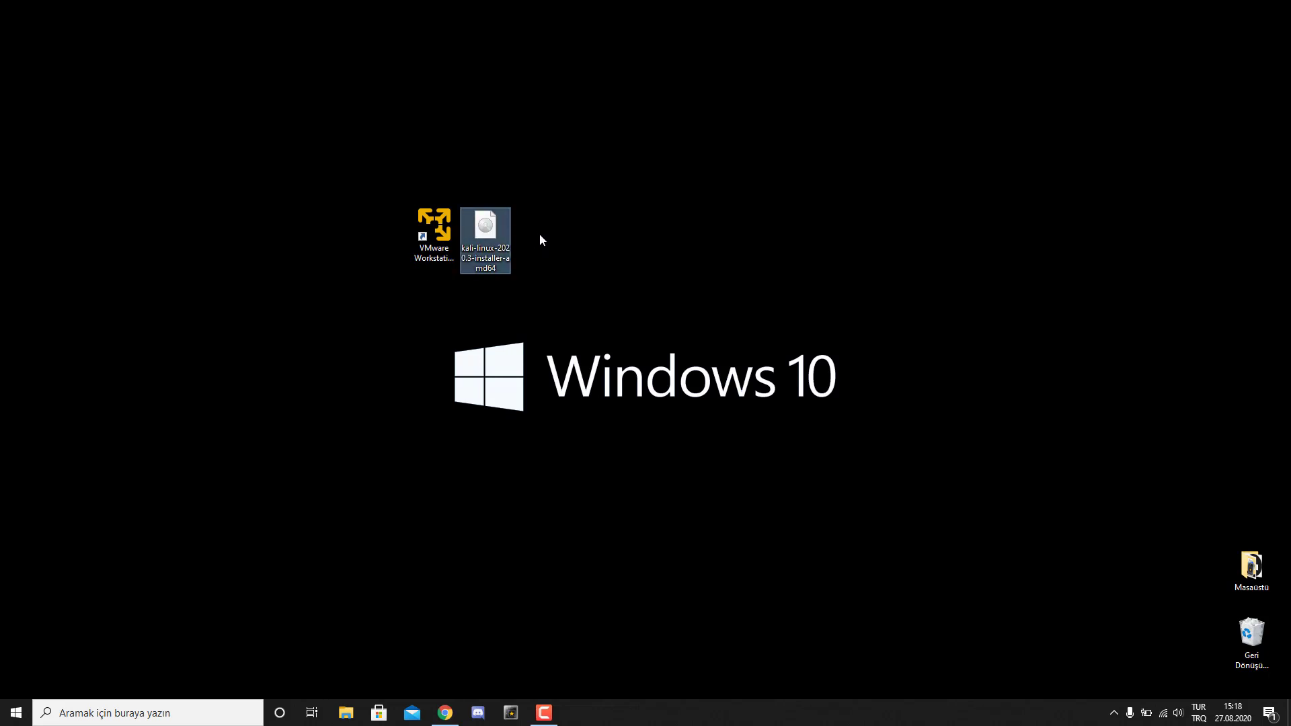
click(589, 244)
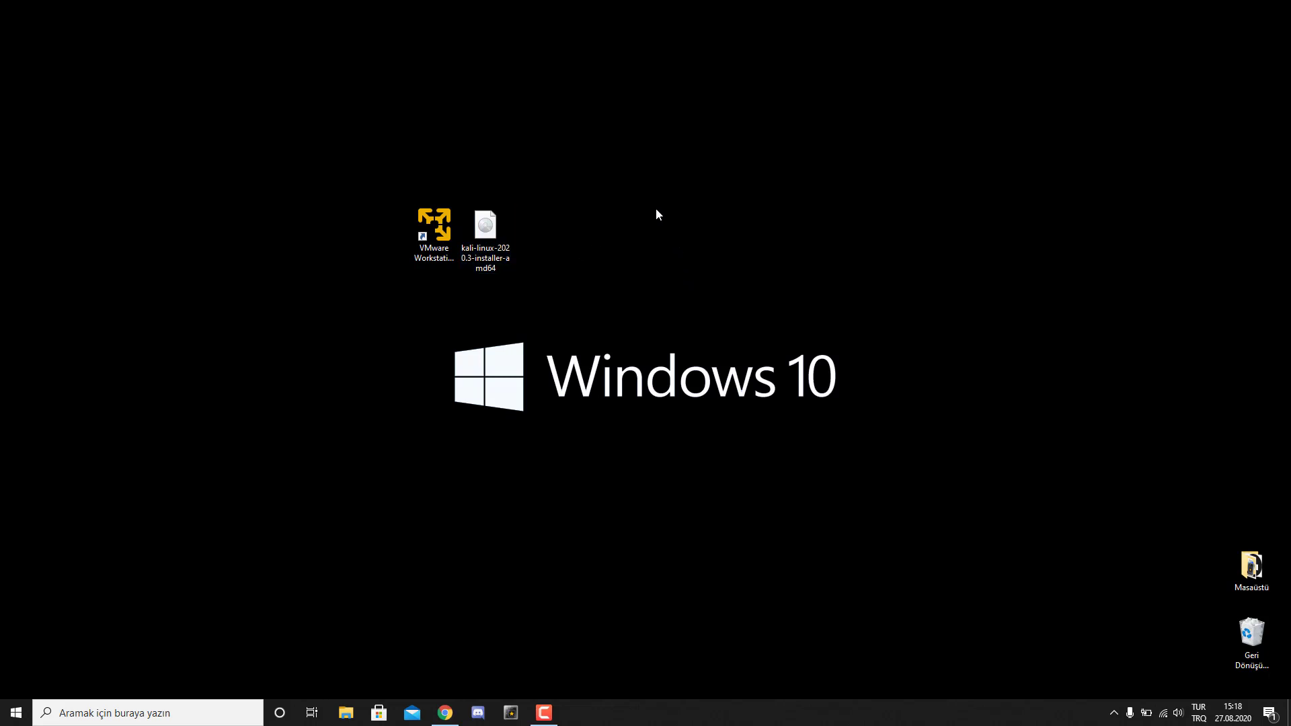
click(441, 226)
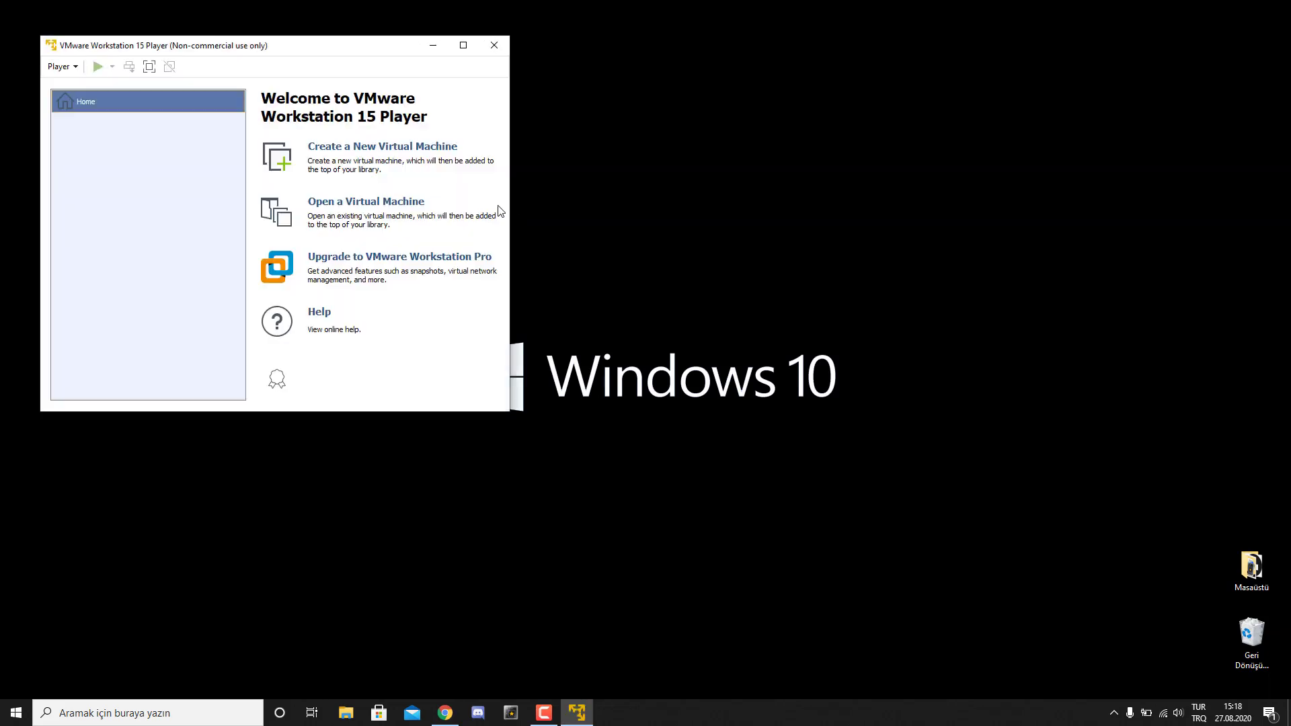
drag(285, 47, 826, 124)
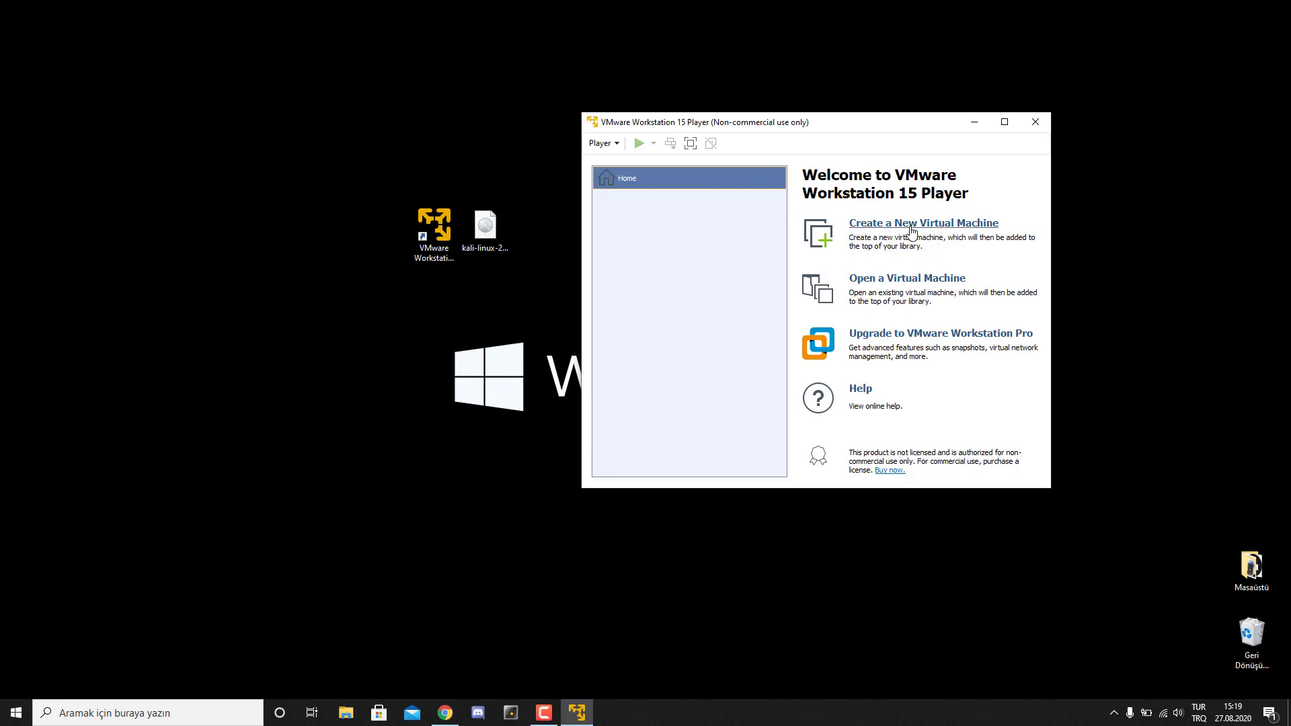
- Start a new virtual machine from the kali-linux-2020.3-installer-amd64 ISO disc image
click(956, 228)
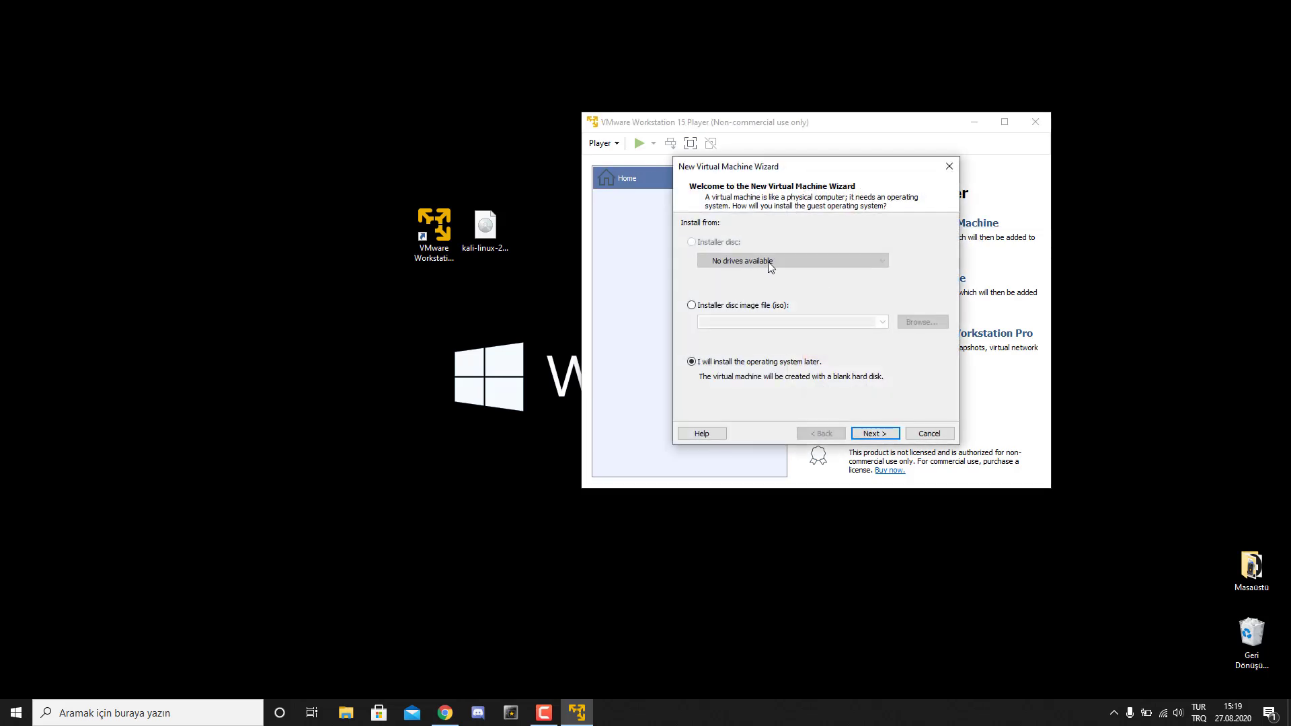
click(716, 309)
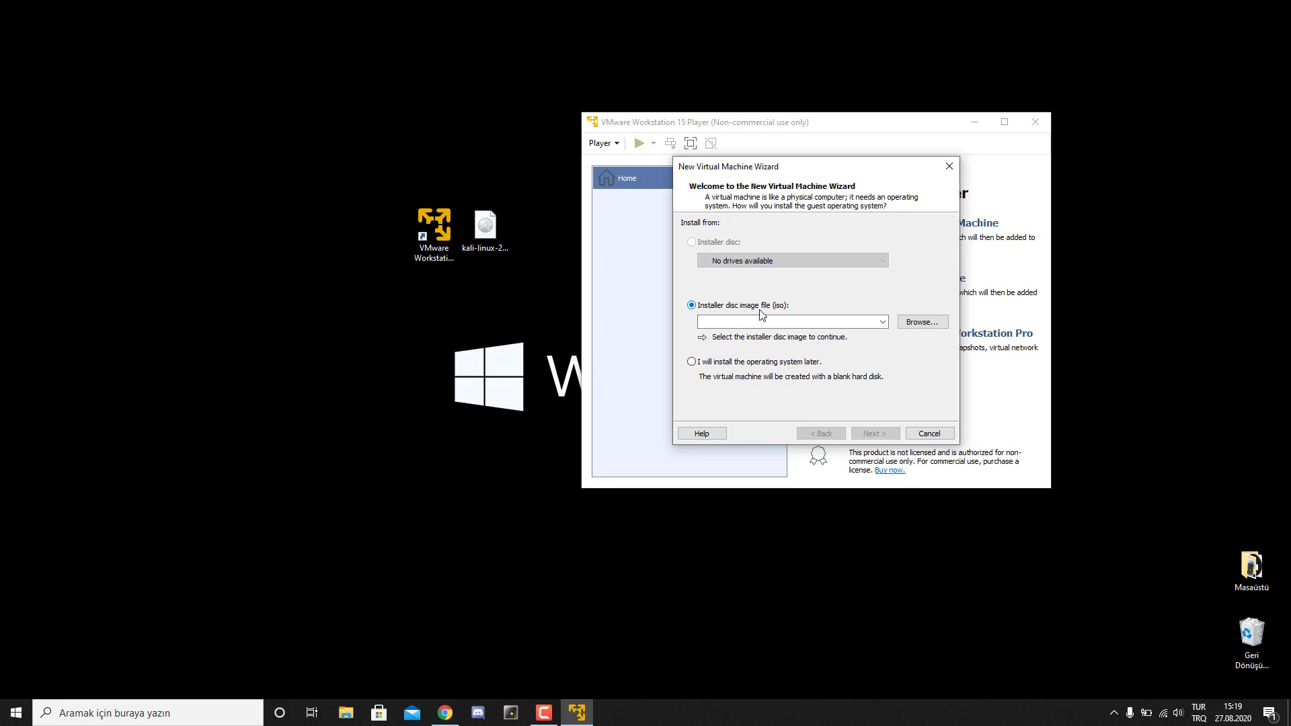
click(922, 321)
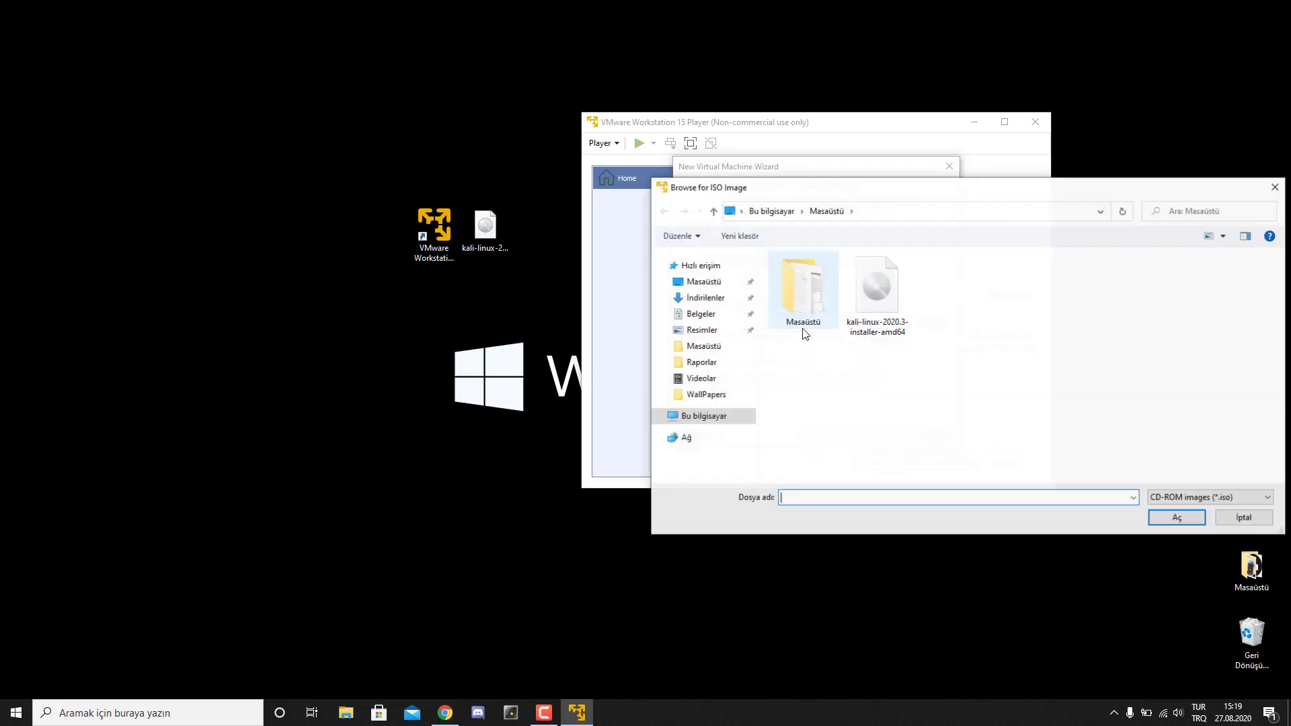
click(892, 300)
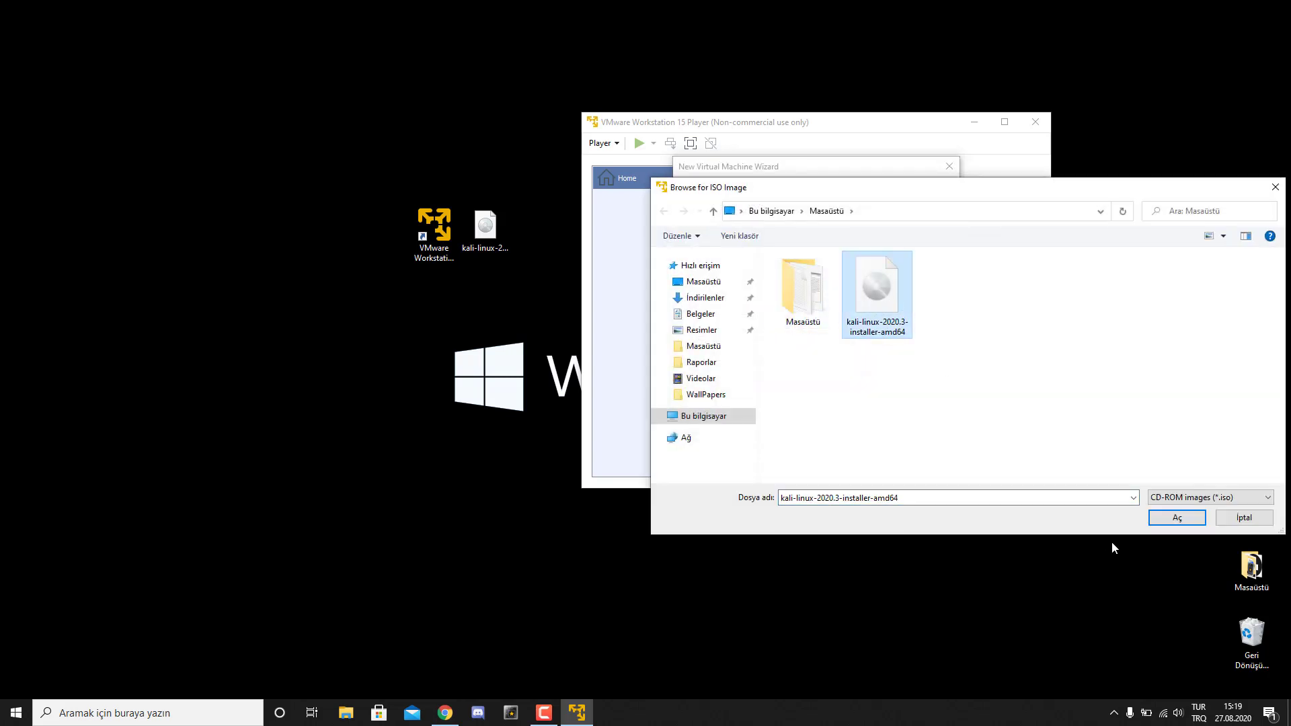
click(1169, 519)
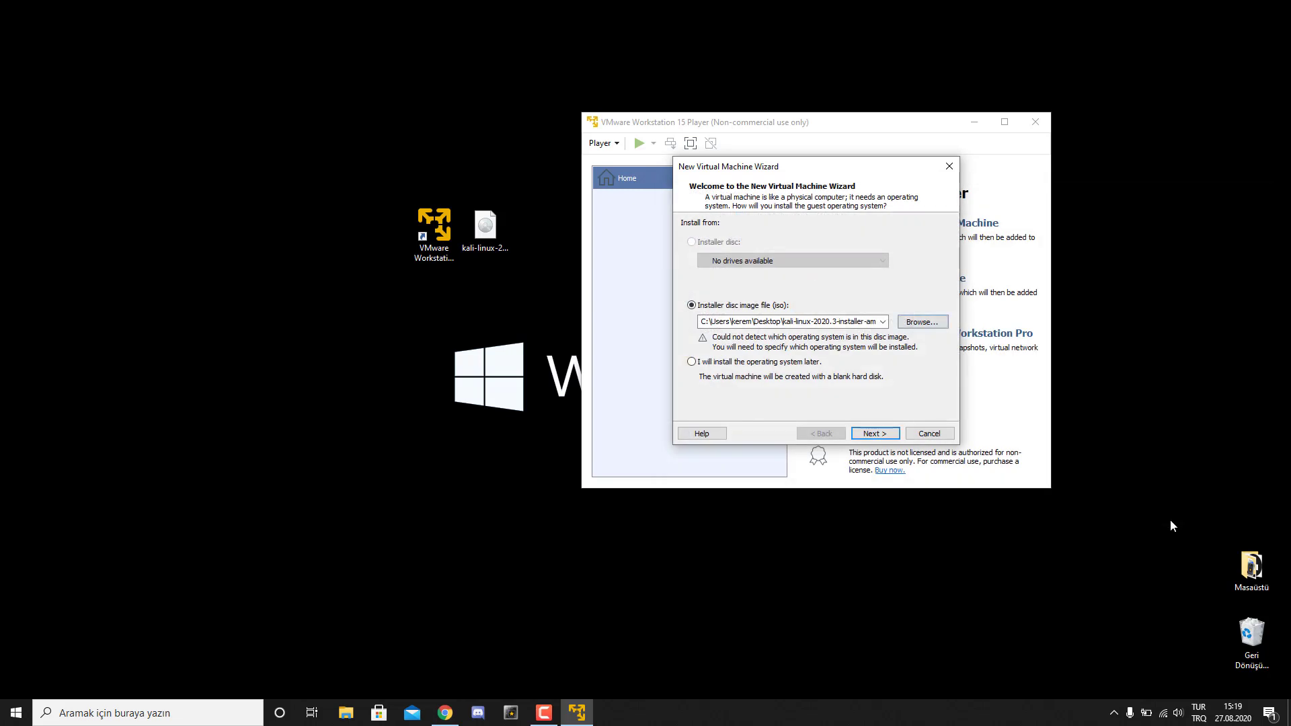
click(882, 436)
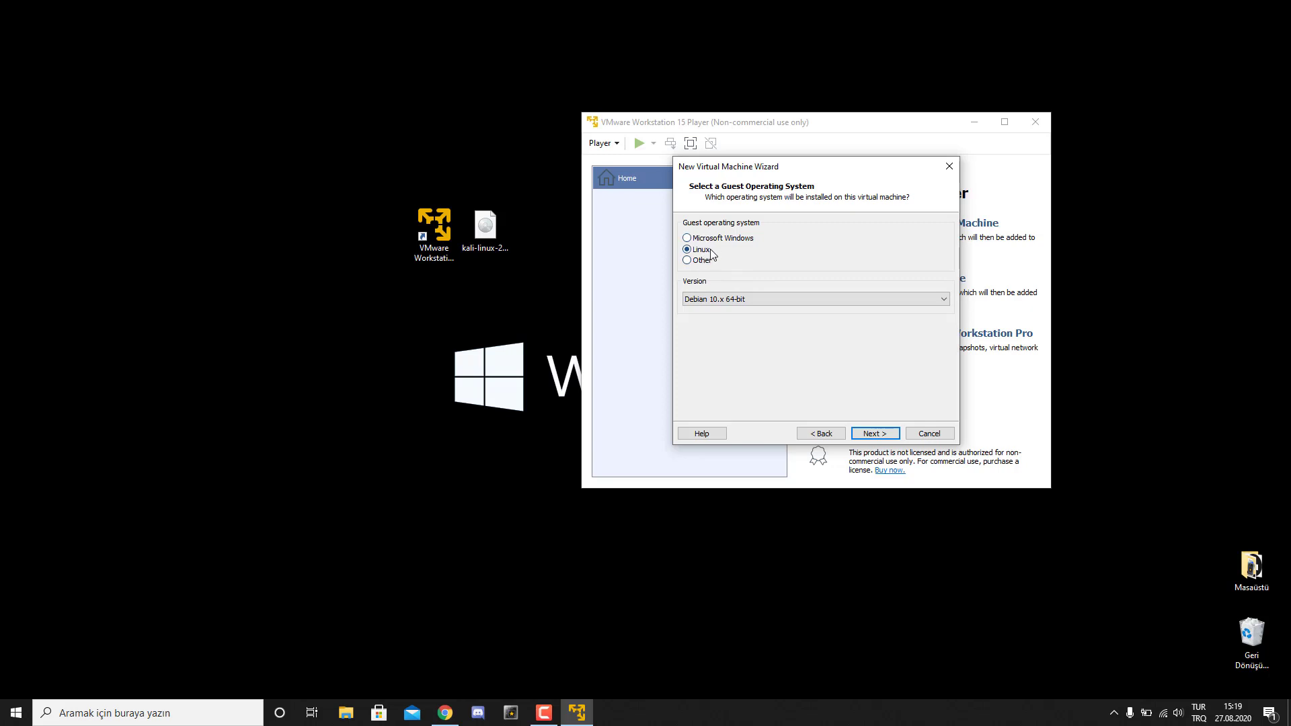
- Choose Linux with version Debian 10.x 64-bit as the guest operating system
click(739, 300)
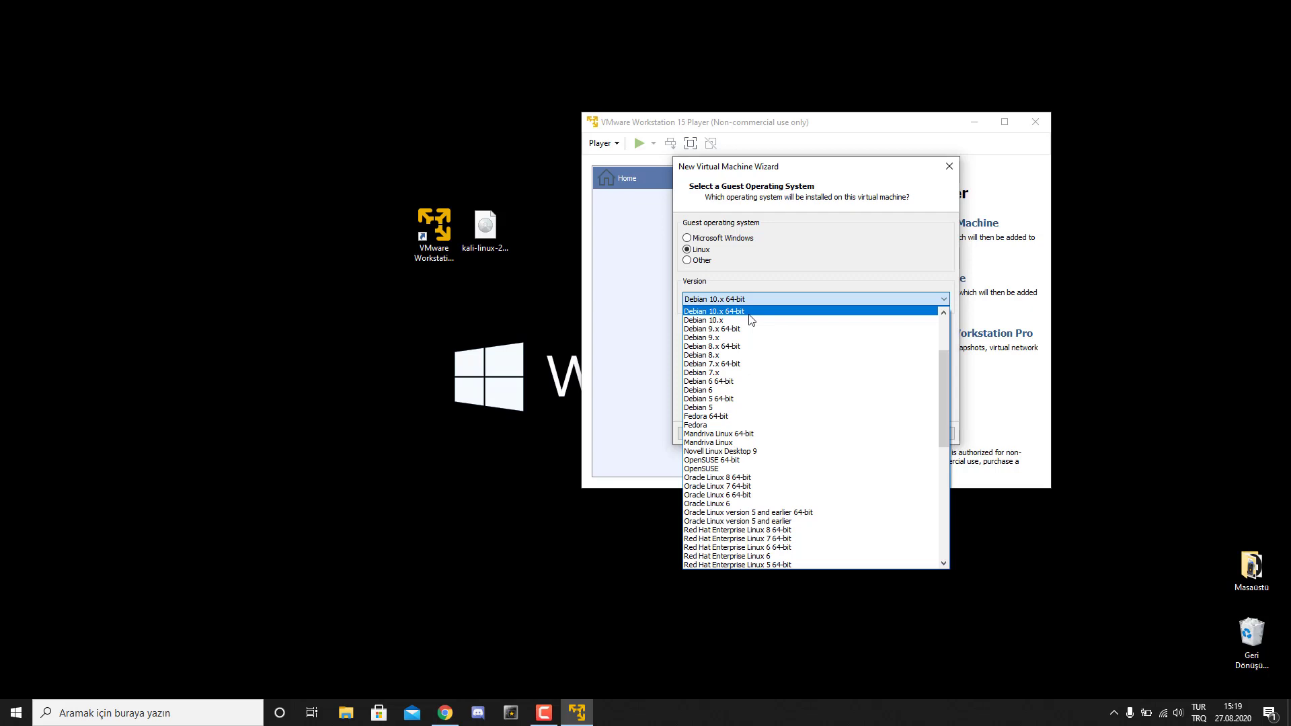
click(749, 315)
click(779, 297)
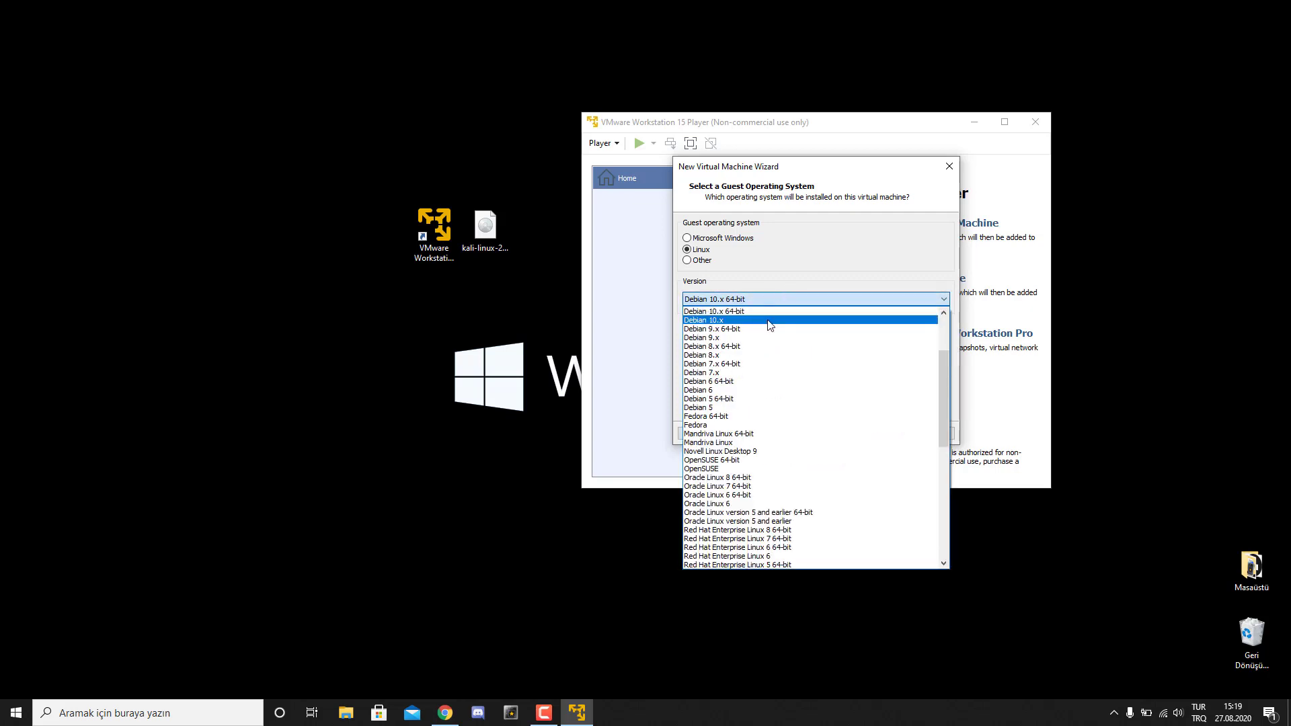
click(755, 311)
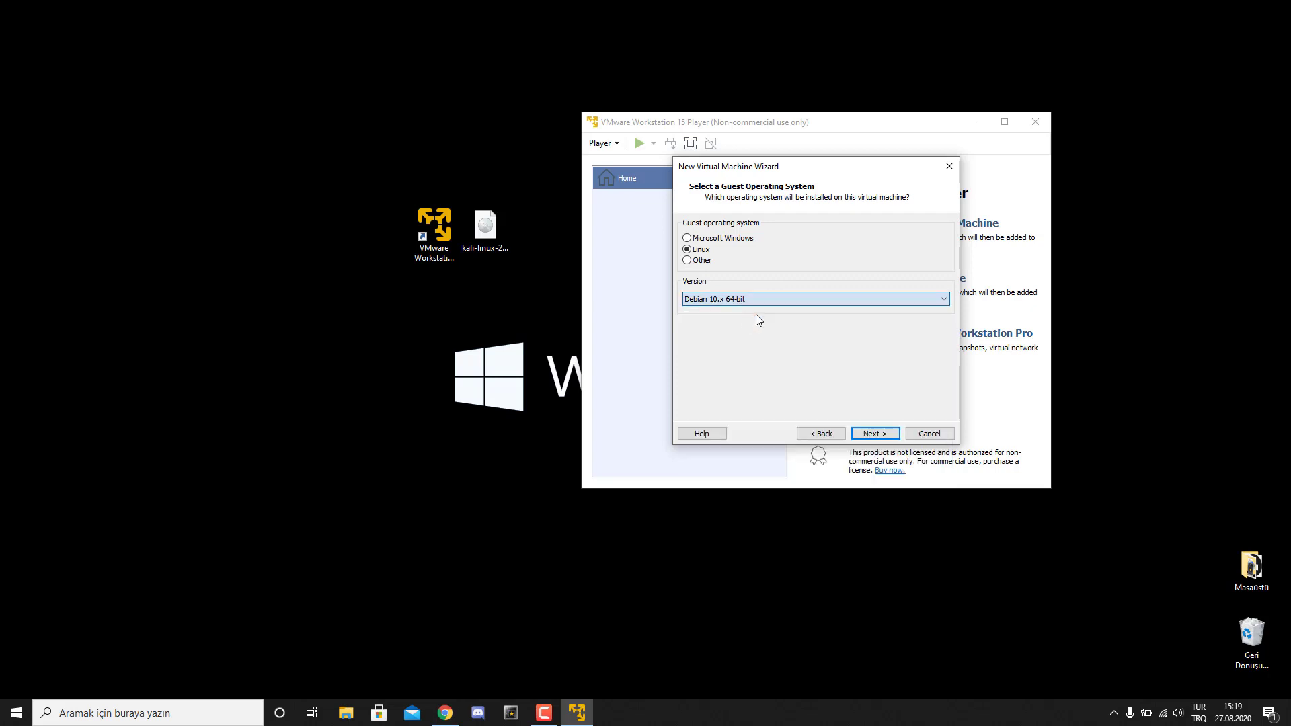
click(875, 433)
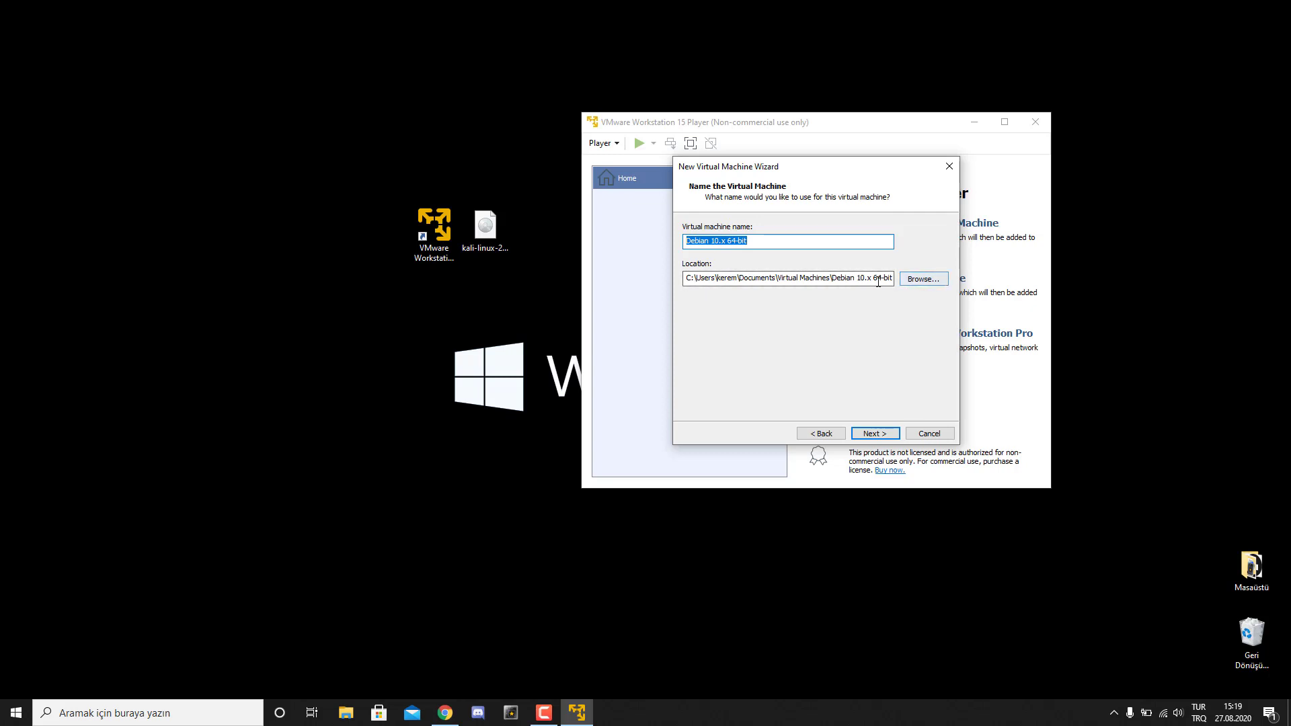
- Create a new folder named 'Sanal Makineler' on drive D for the virtual machine
click(907, 281)
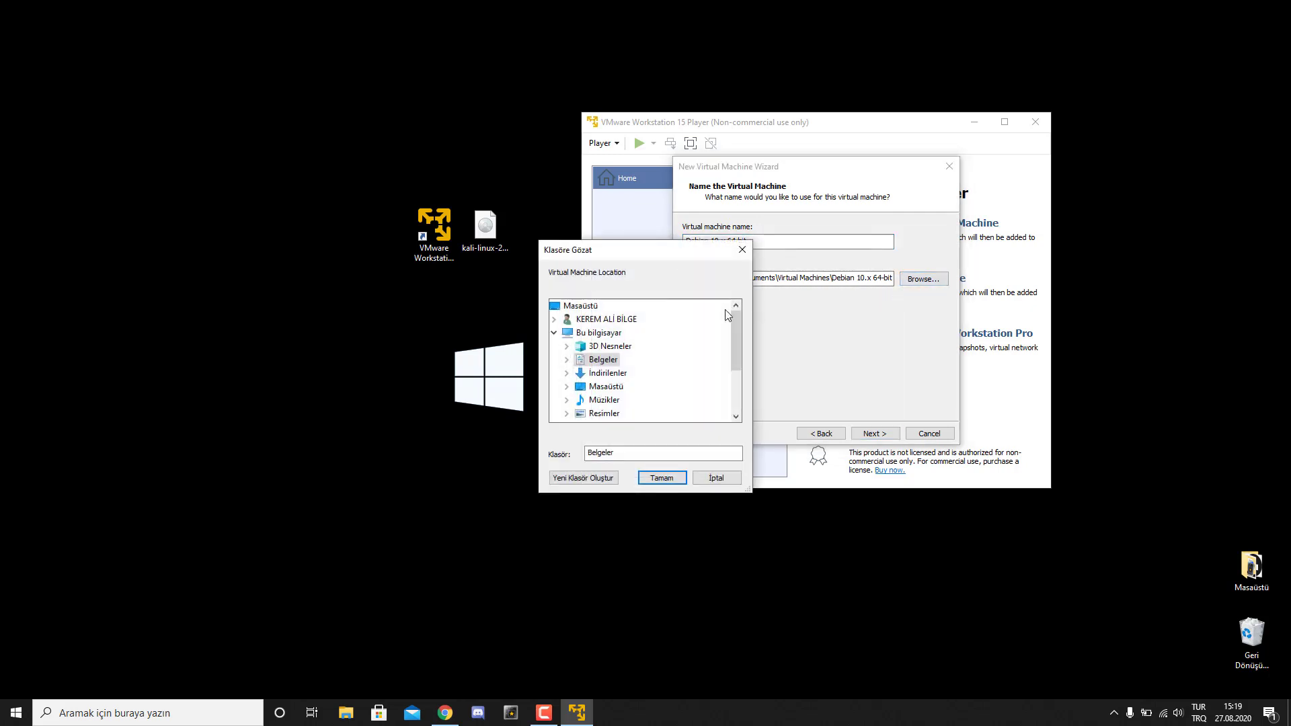
scroll(622, 396, down, 2)
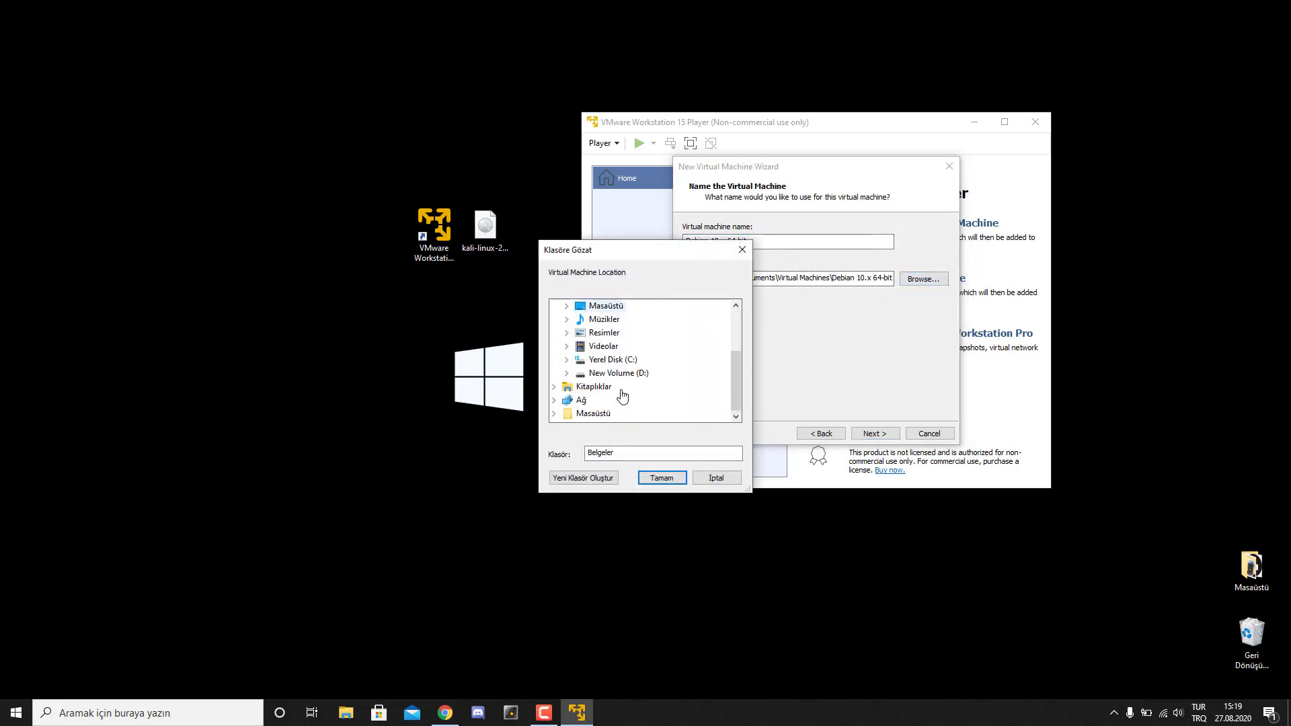
click(566, 373)
click(579, 345)
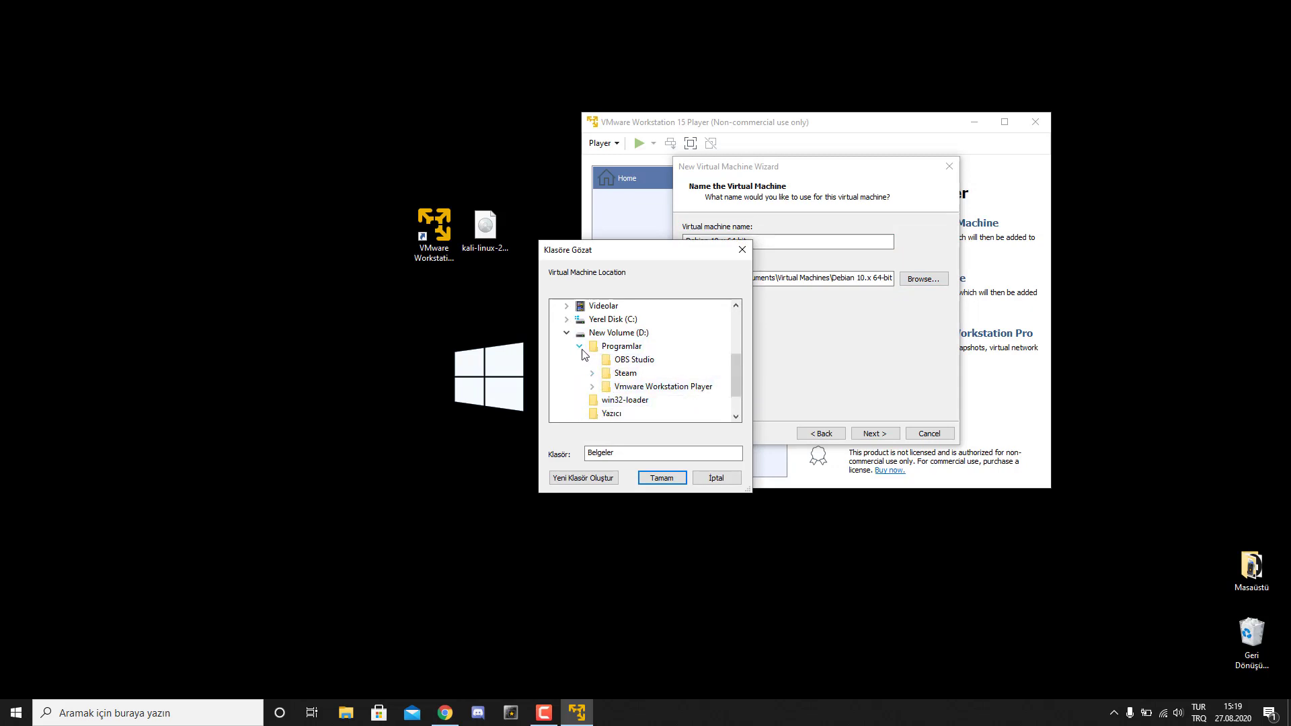
click(578, 345)
right_click(616, 348)
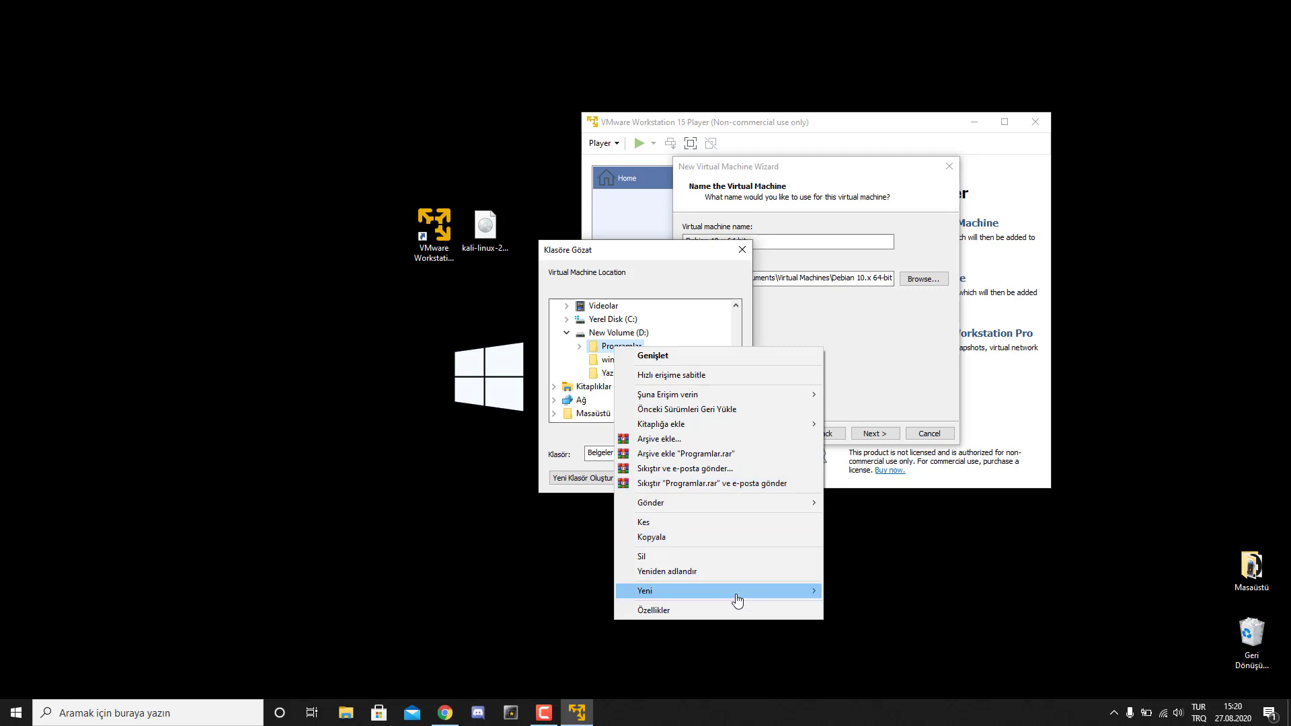
click(618, 347)
click(626, 333)
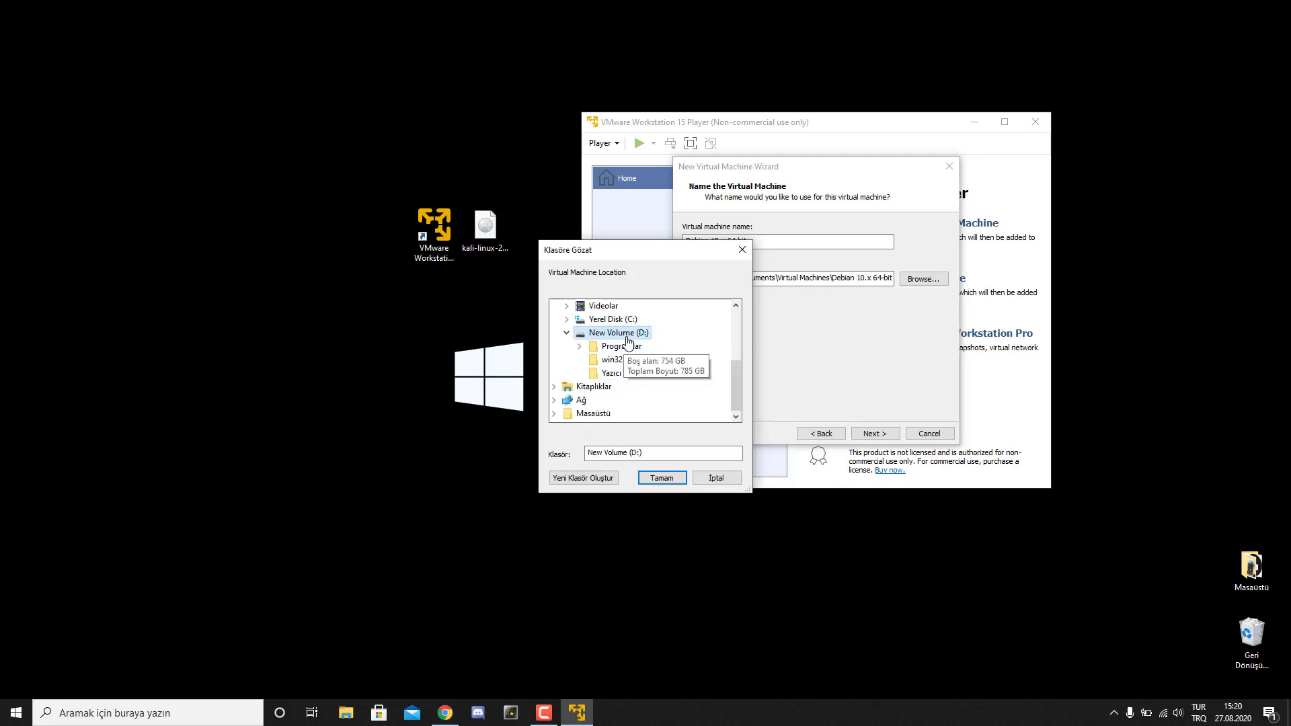
right_click(631, 336)
mouse_move(755, 556)
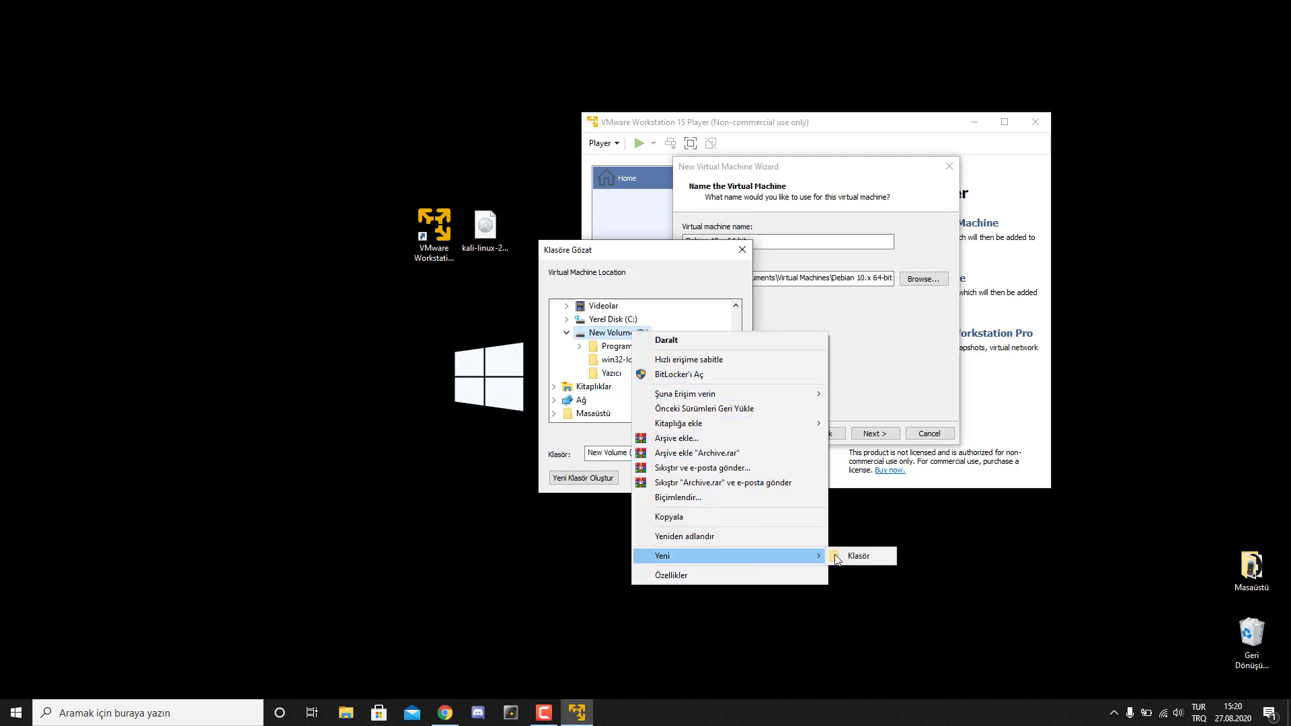
click(850, 555)
text(S)
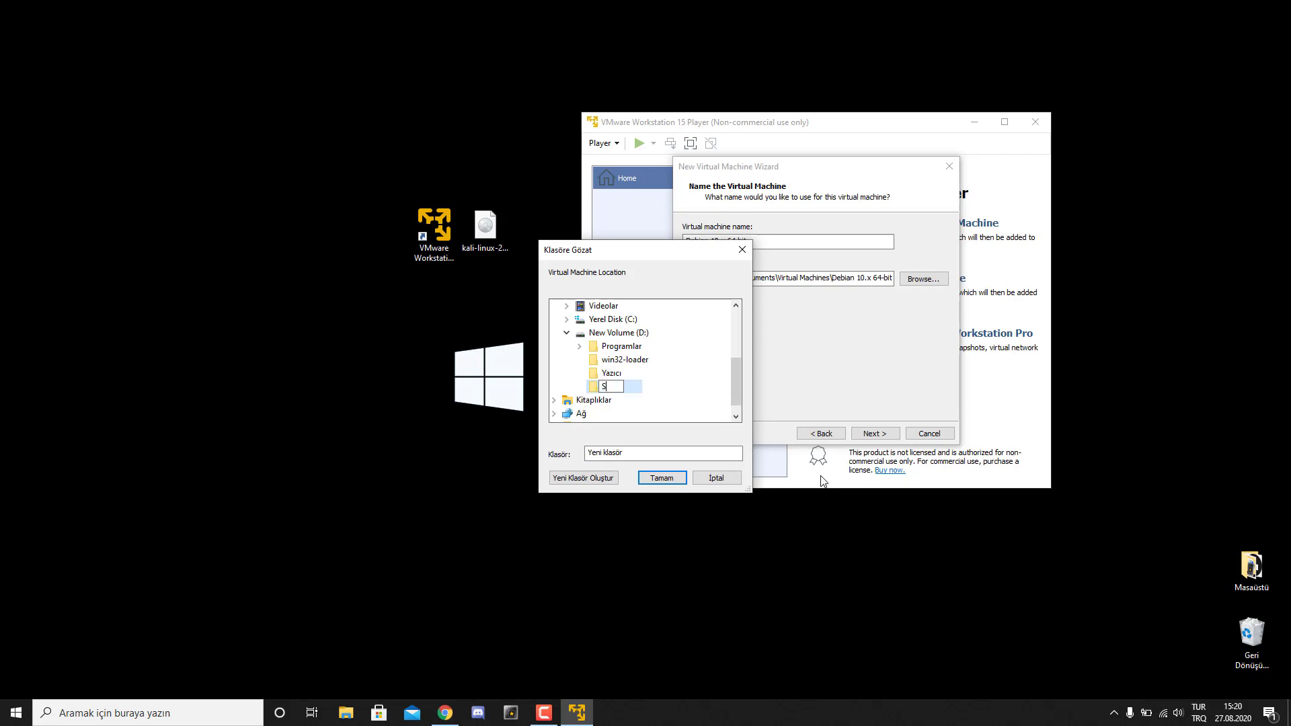
text(anal Makineler)
click(662, 477)
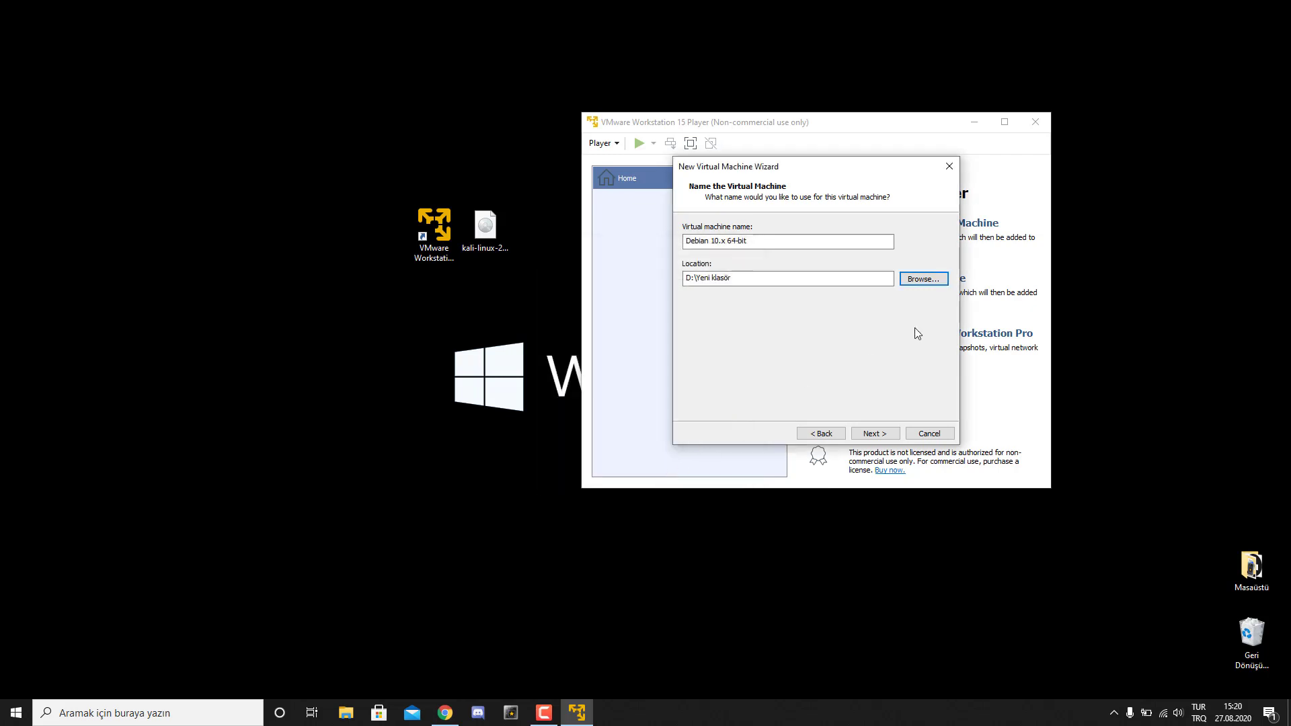
- Set the location to D:\Sanal Makineler and name the machine 'Kali Linux 2020.3'
click(923, 278)
click(566, 373)
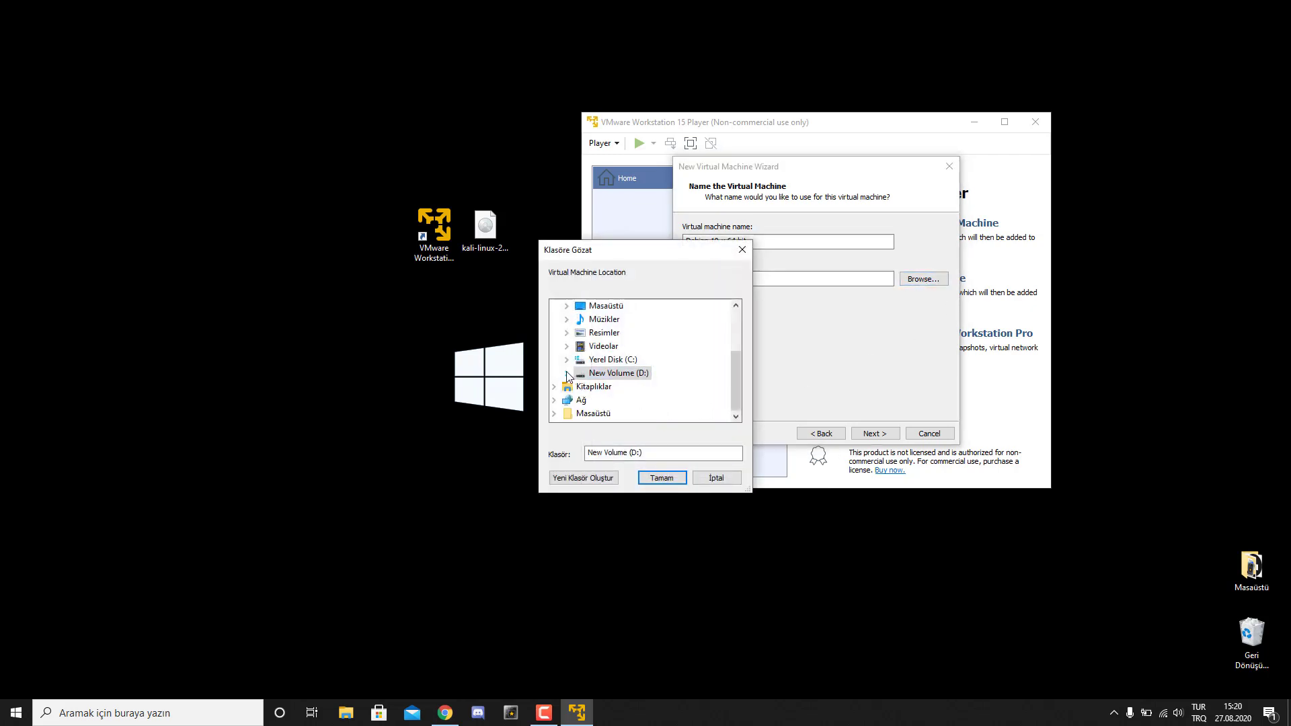
click(566, 373)
click(637, 347)
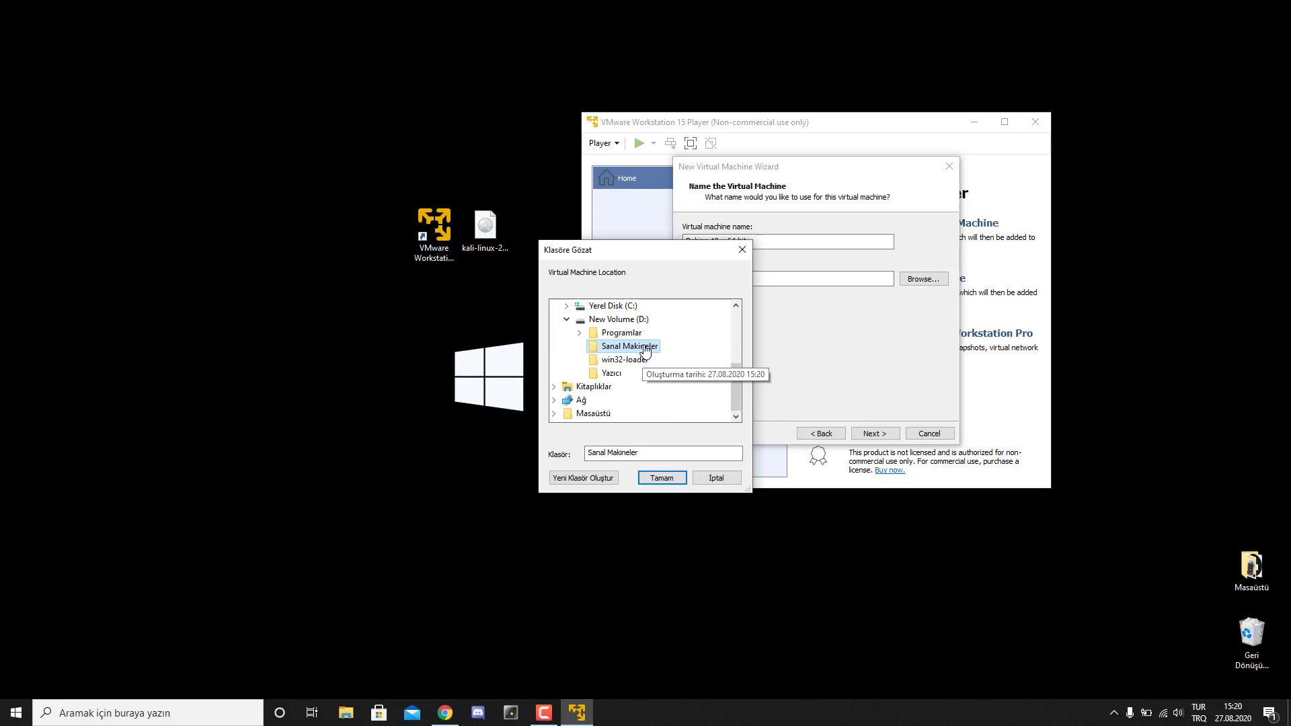
click(668, 478)
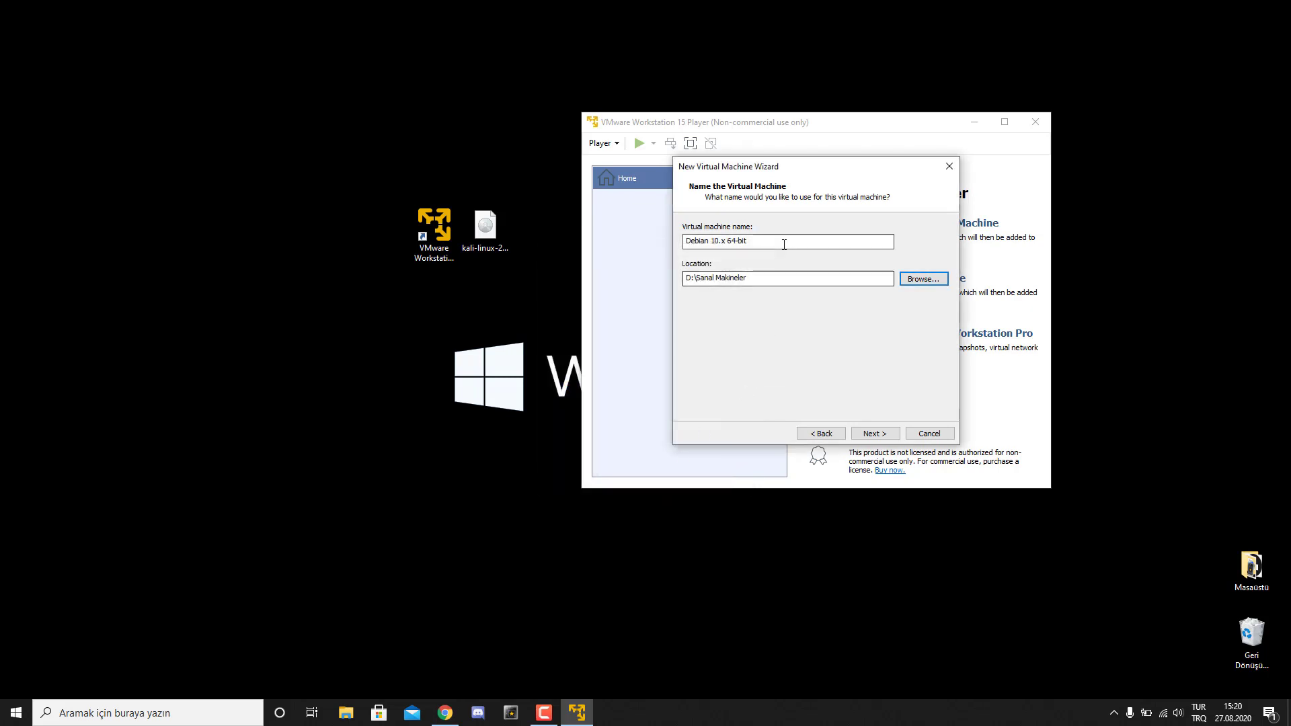
drag(783, 244, 647, 245)
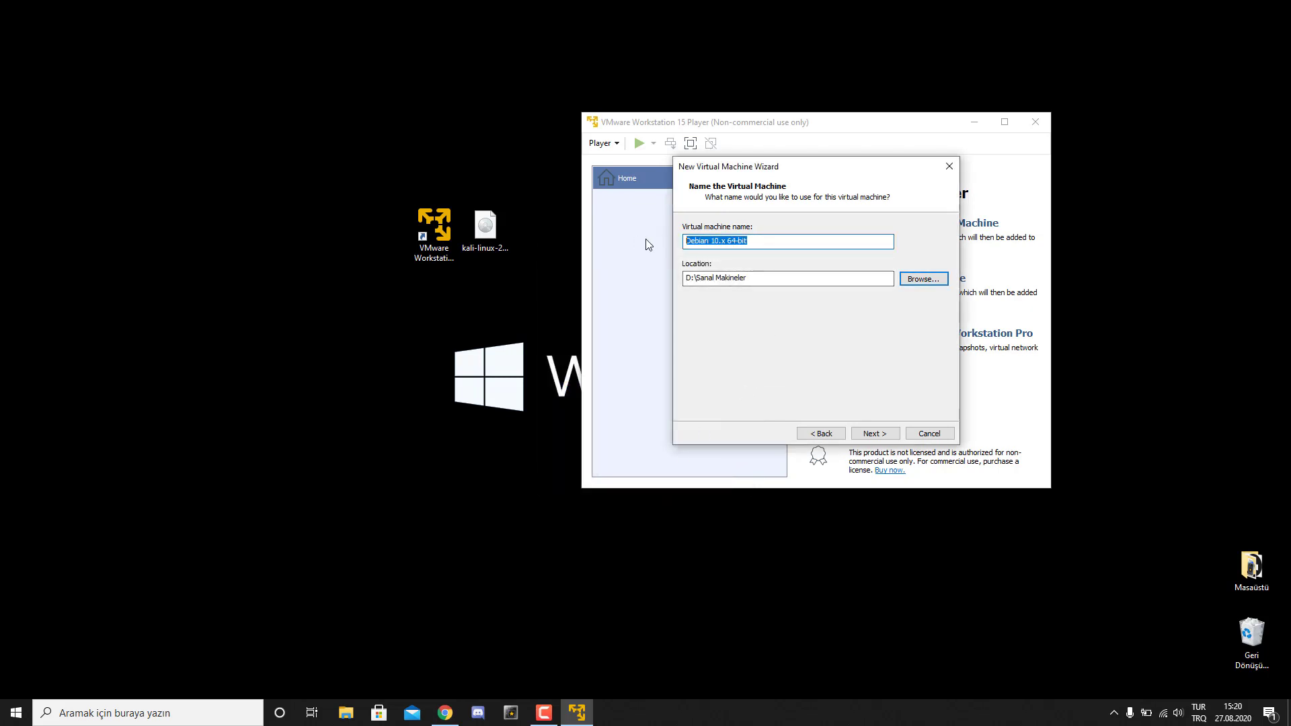
text(Kali Linux 2020)
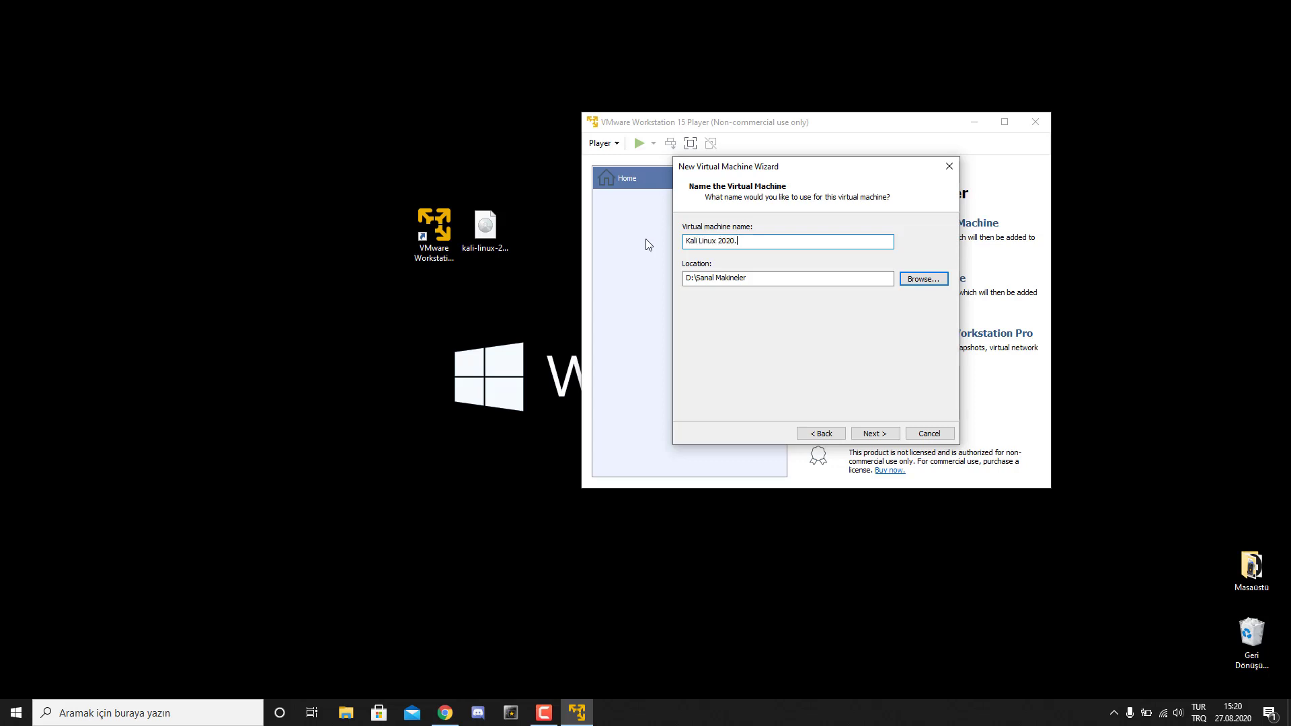
text(.3)
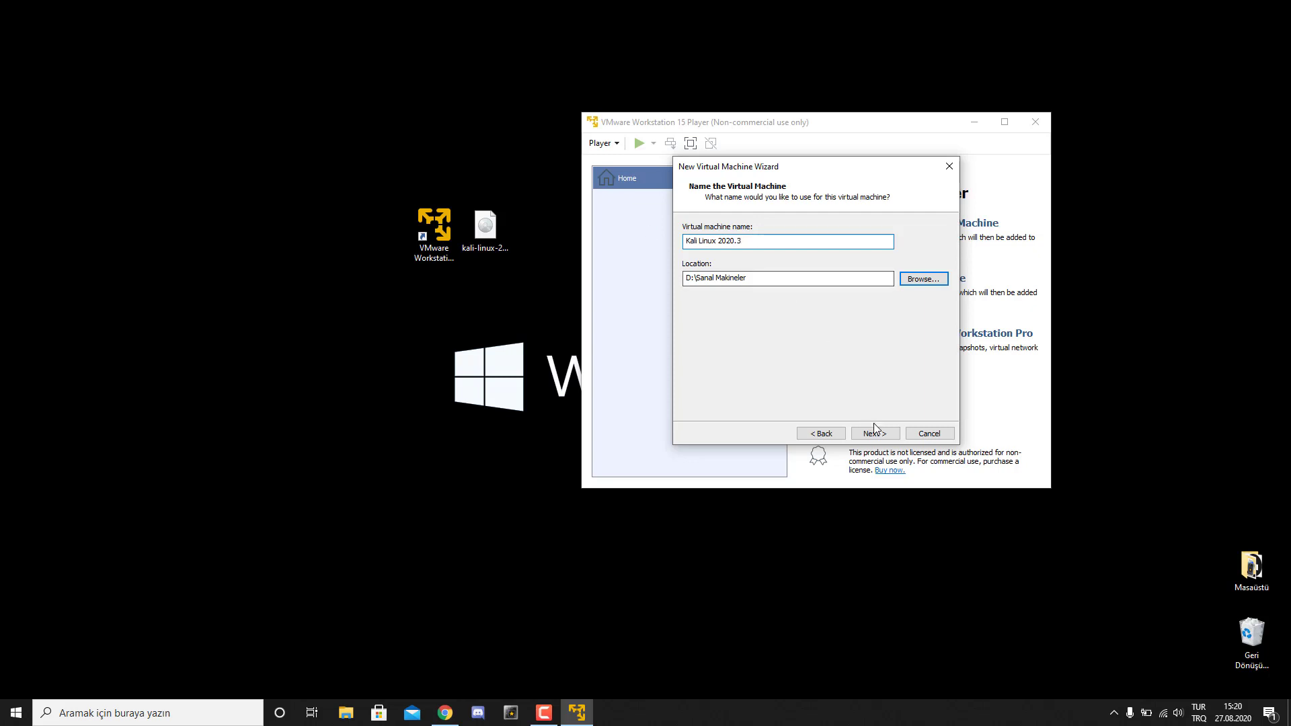
click(875, 434)
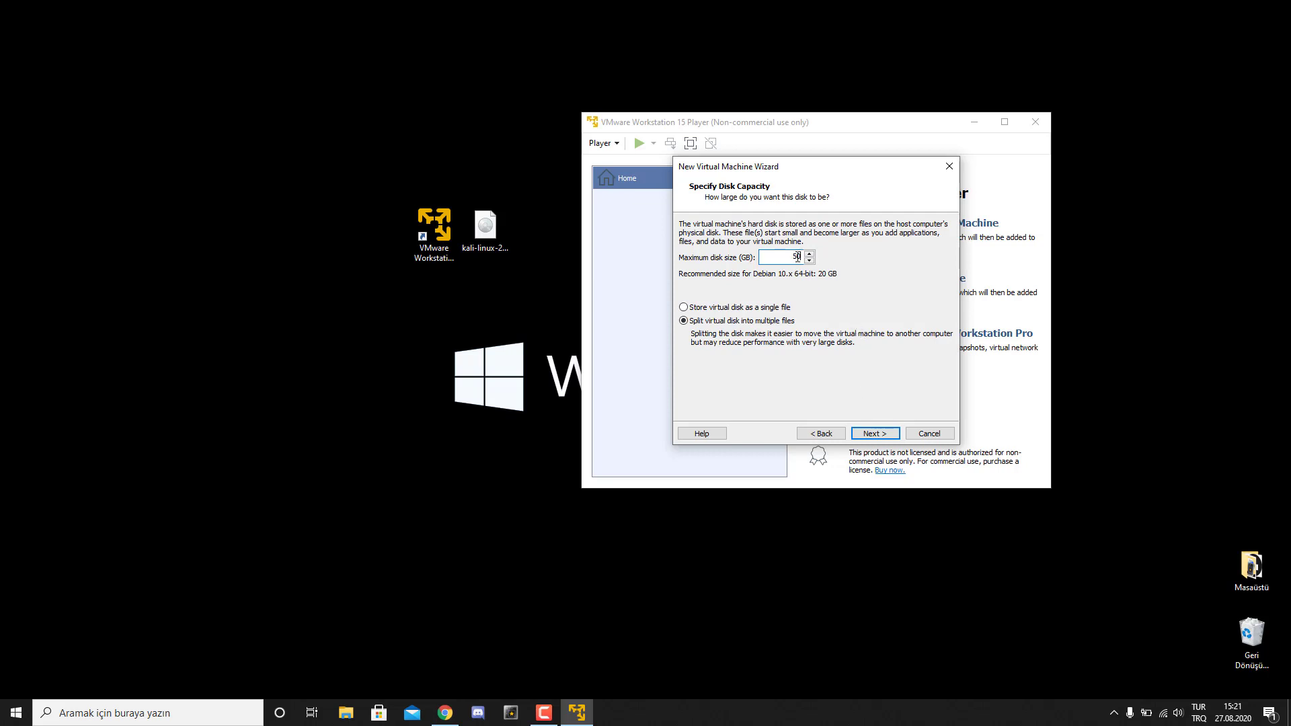
- Accept the 50 GB split virtual disk and open the hardware settings from the summary page
click(875, 432)
click(729, 357)
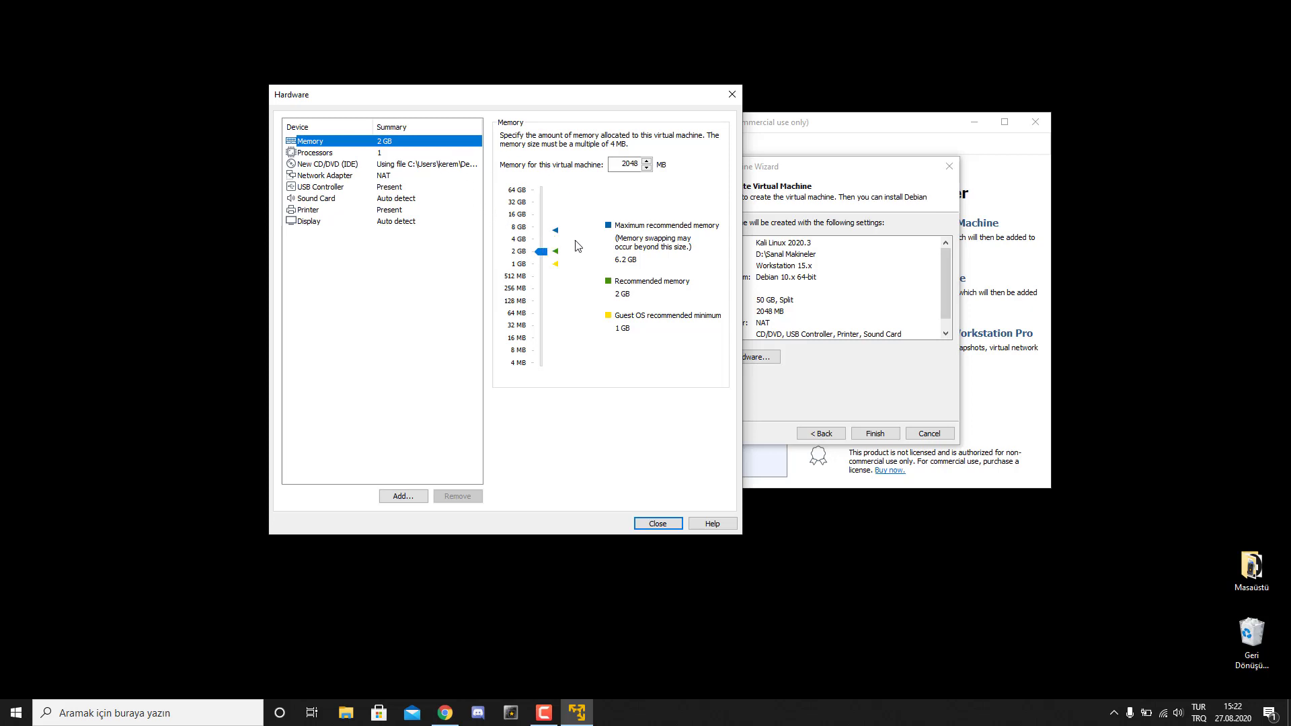
- Give the VM 4 processor cores, keep NAT networking, and close the Hardware dialog
click(351, 155)
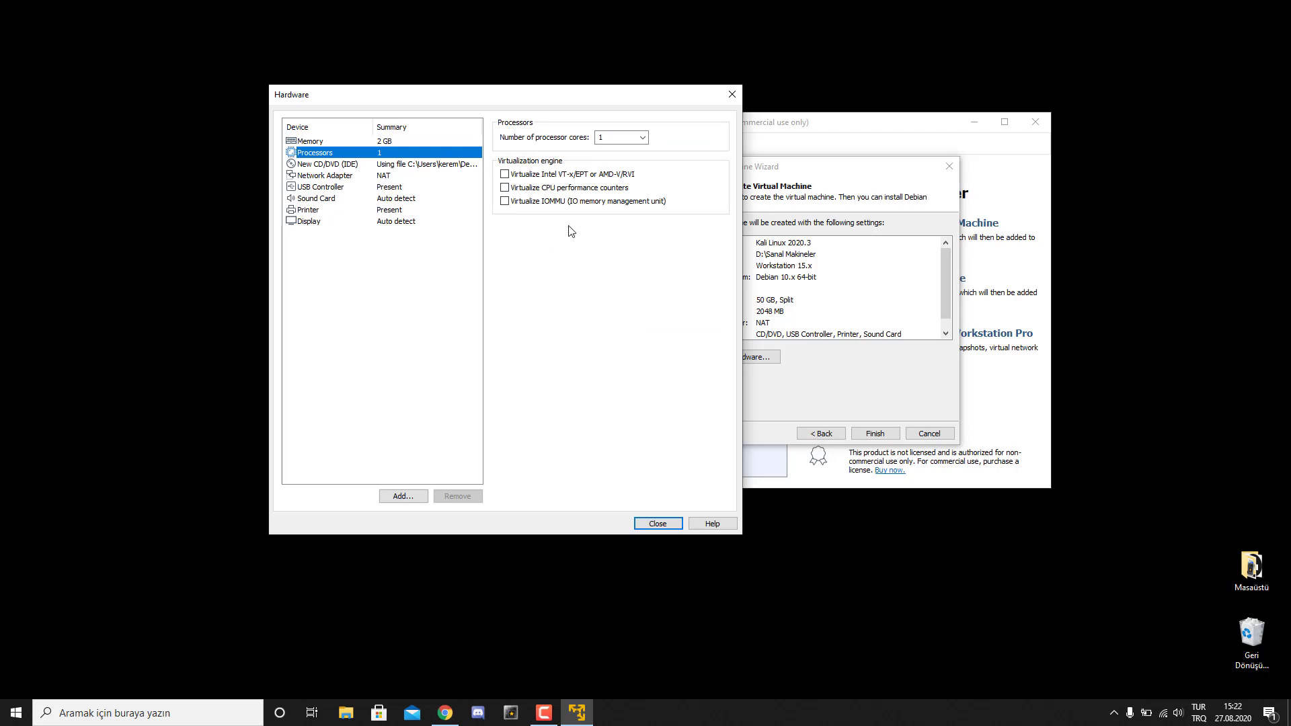
click(643, 137)
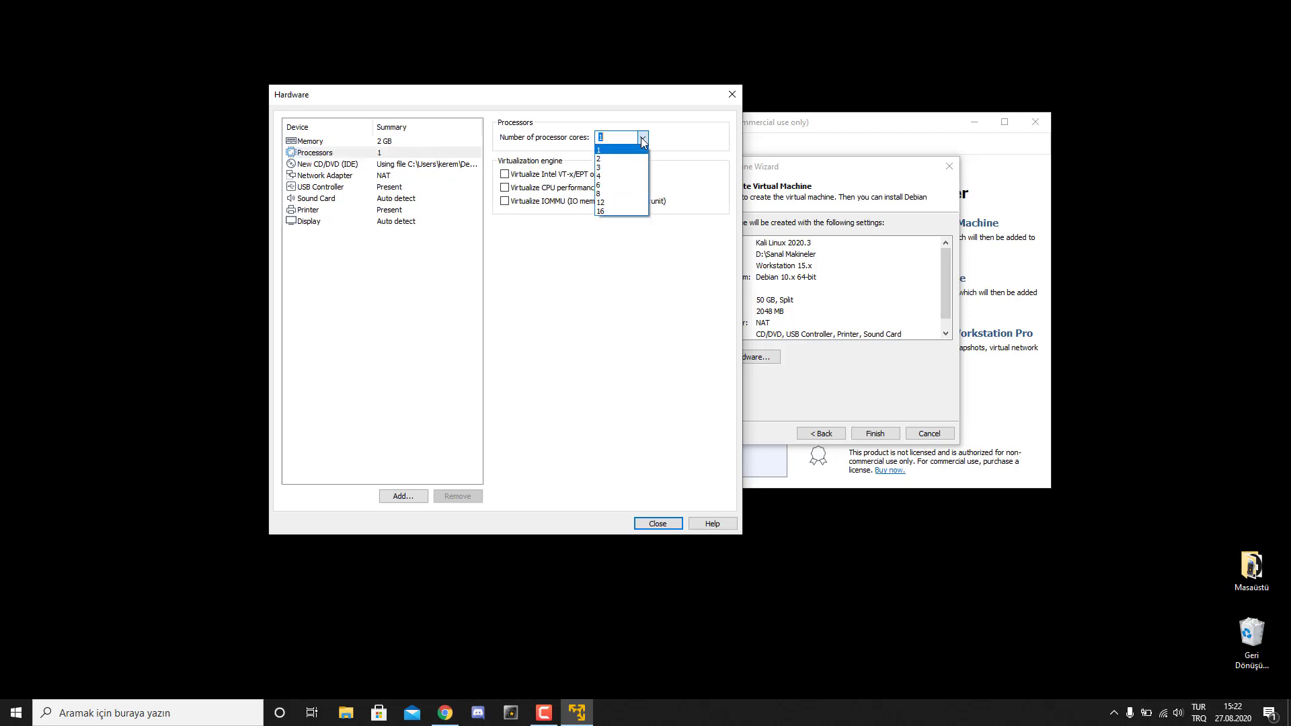
click(637, 176)
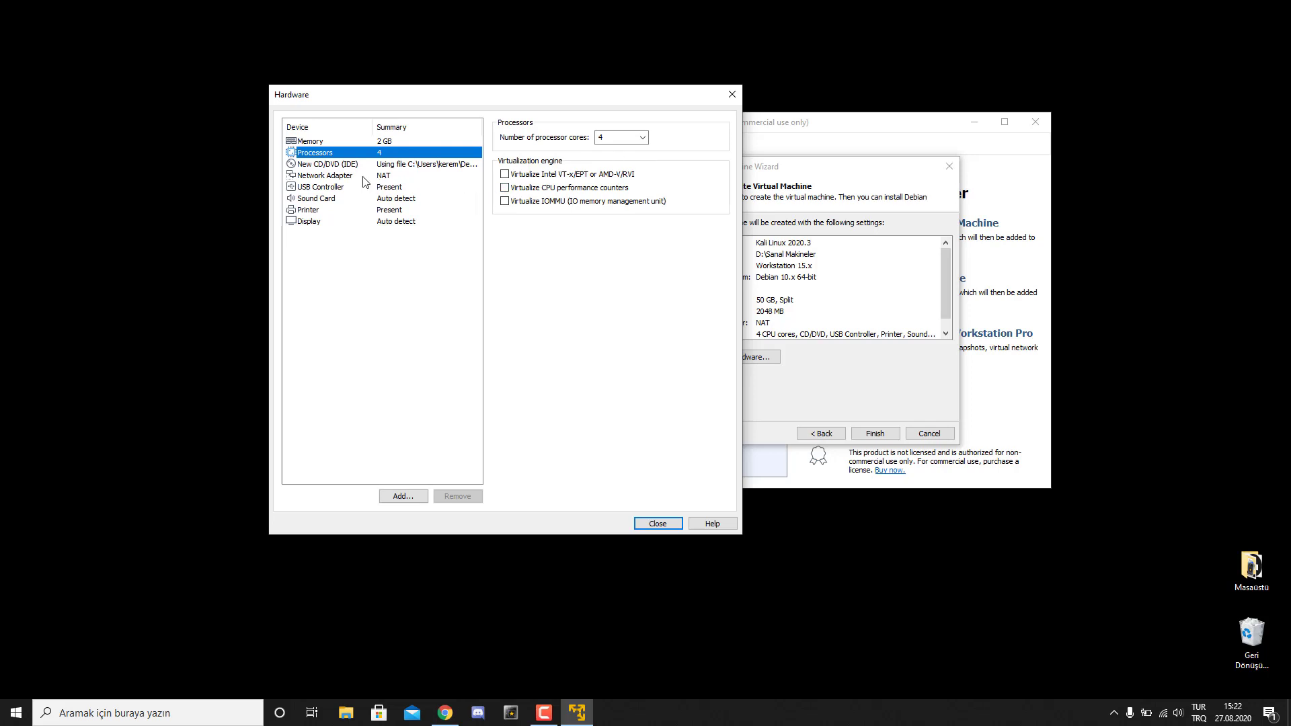
click(364, 177)
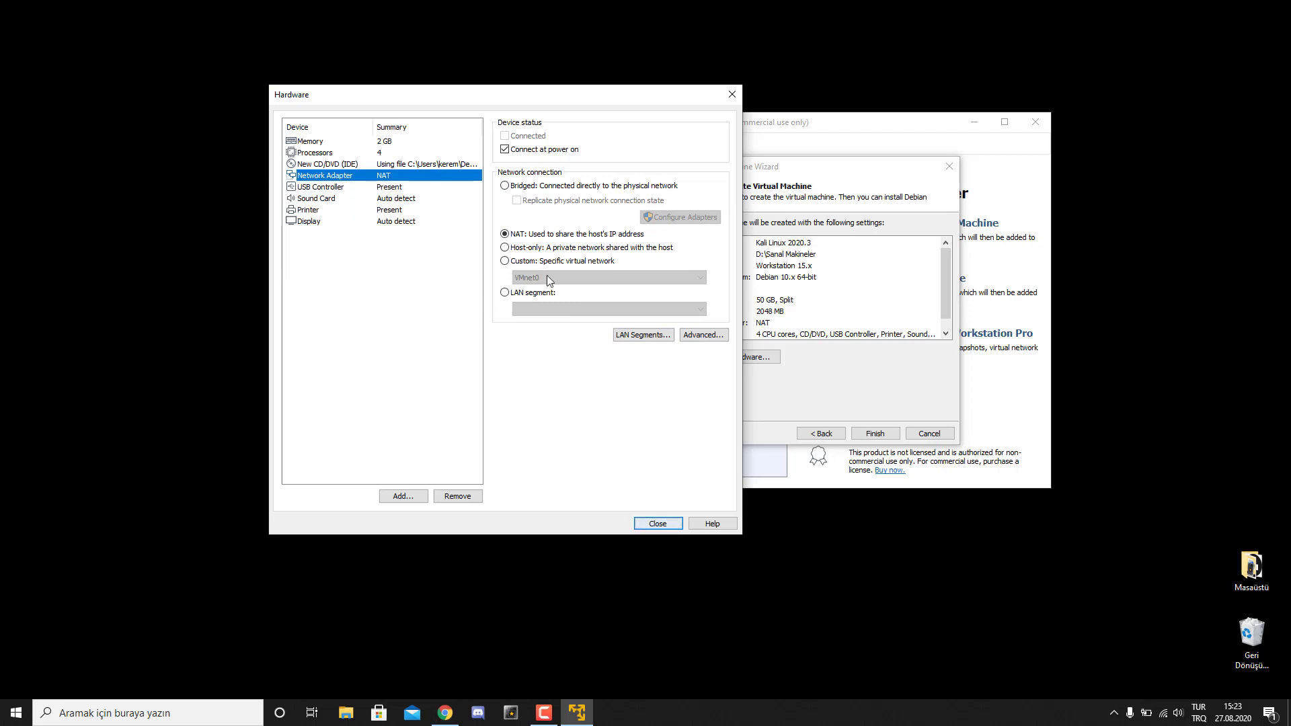
click(658, 523)
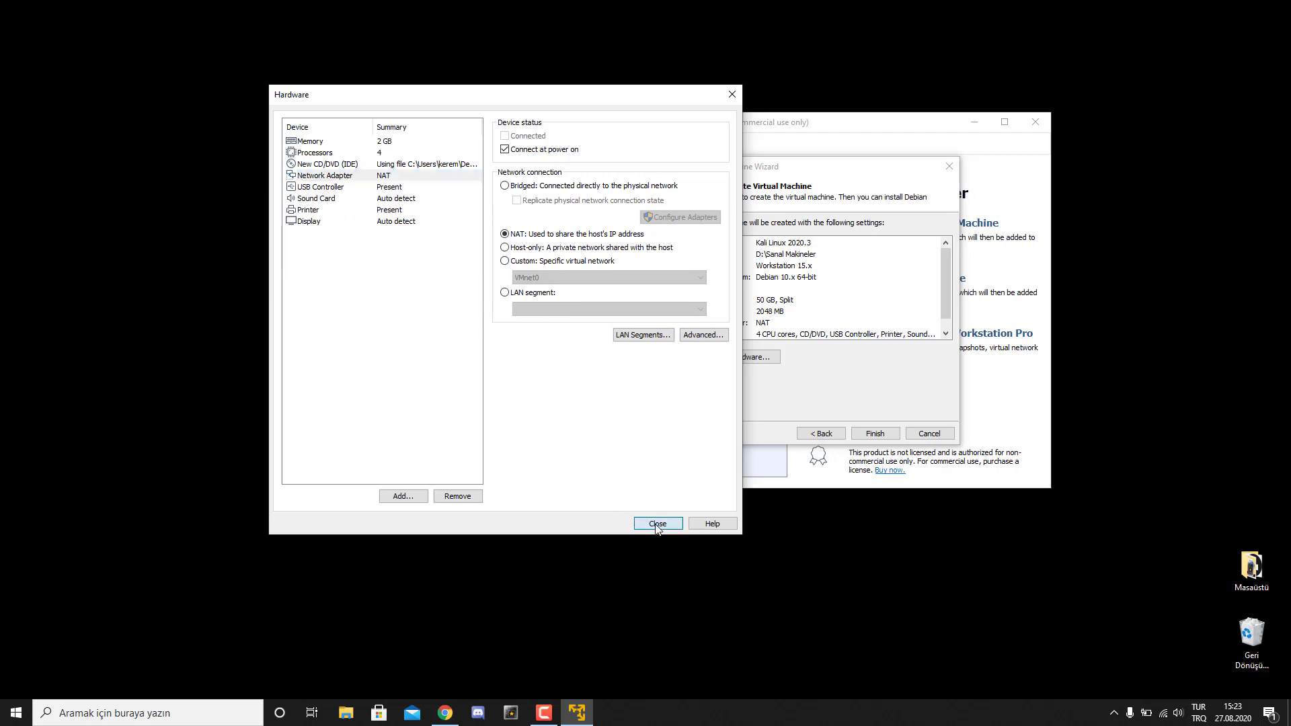
drag(800, 172, 631, 181)
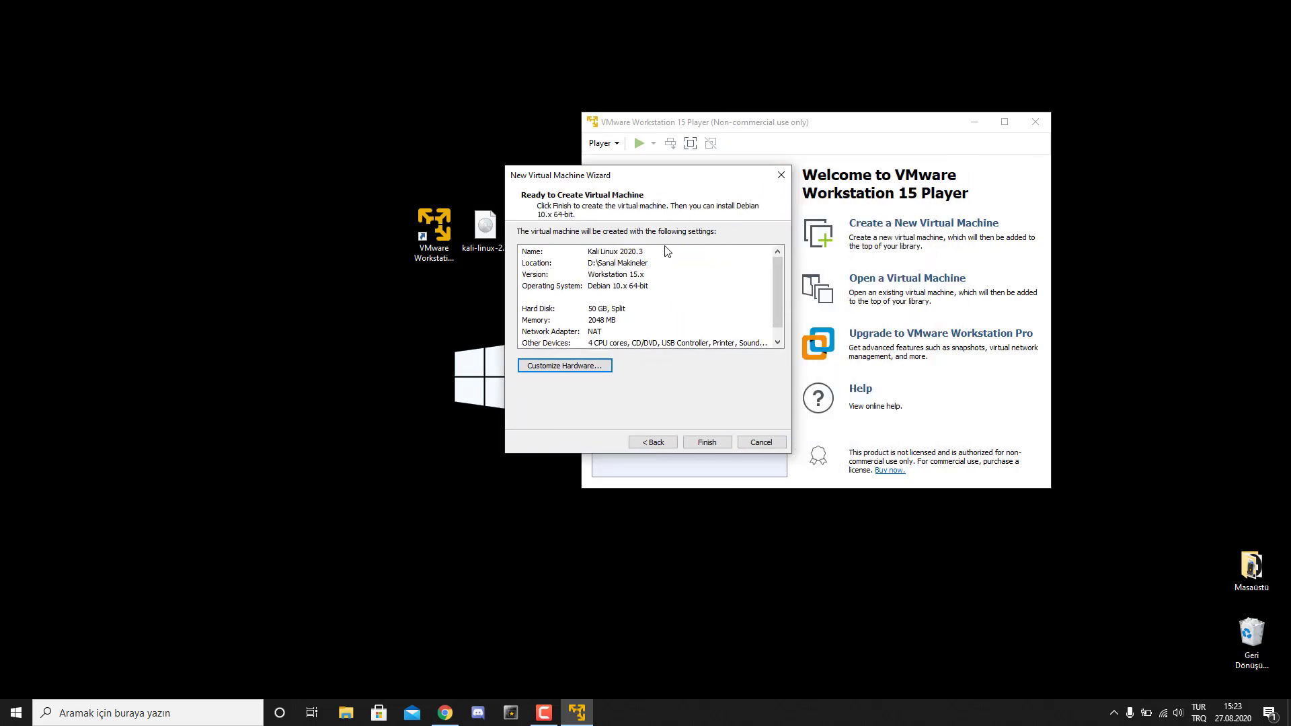
- Finish creating the VM, maximize Player, and power on Kali Linux 2020.3 to its boot menu
click(699, 442)
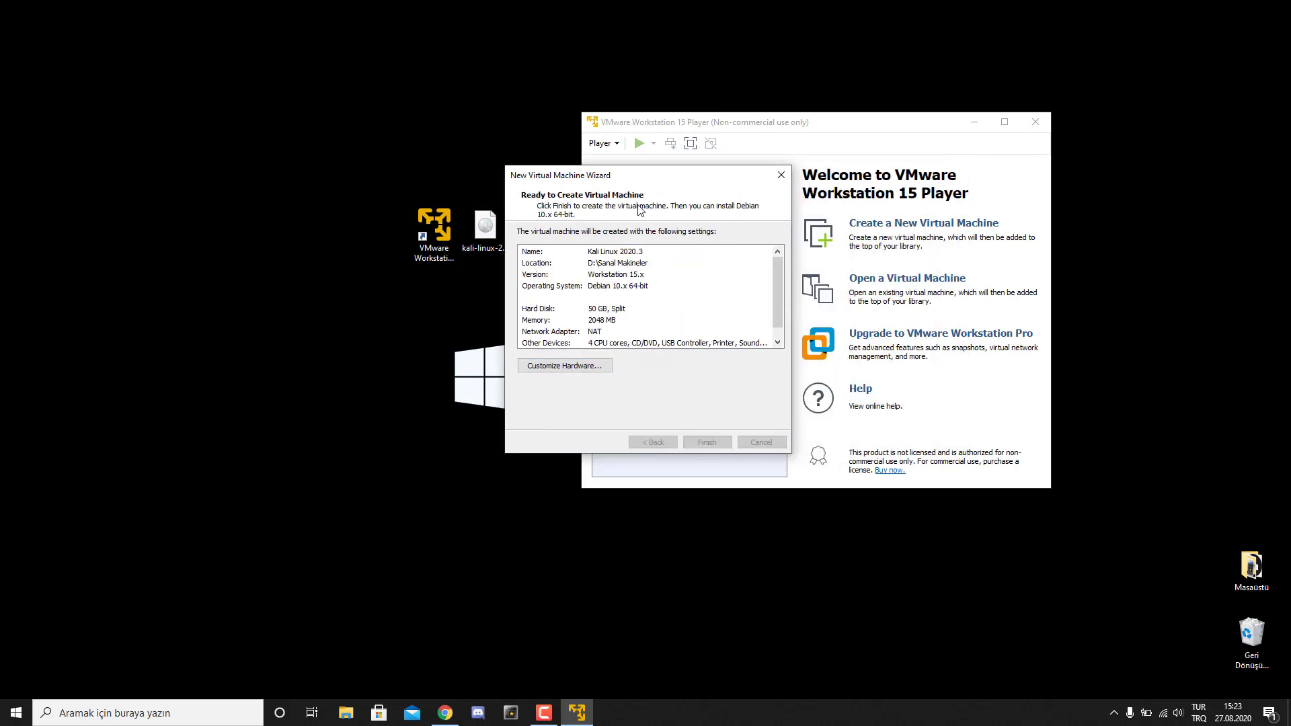
drag(726, 129, 558, 149)
double_click(605, 149)
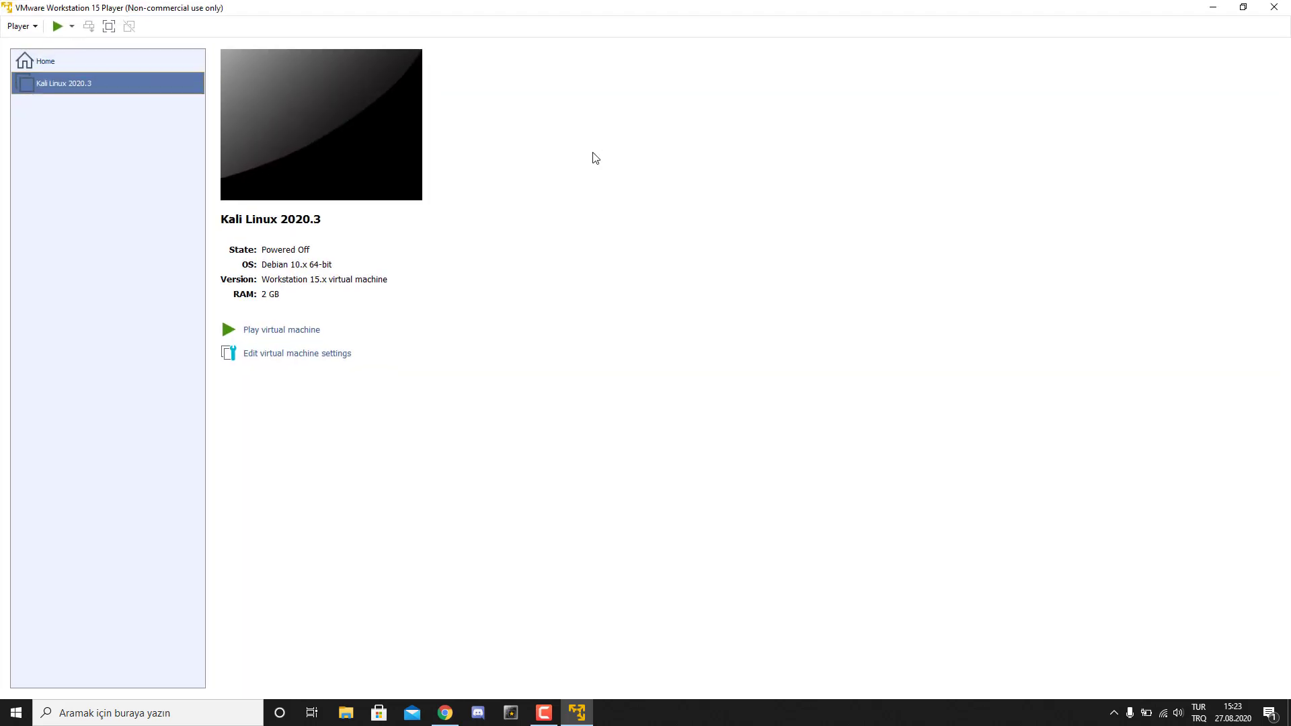
click(261, 336)
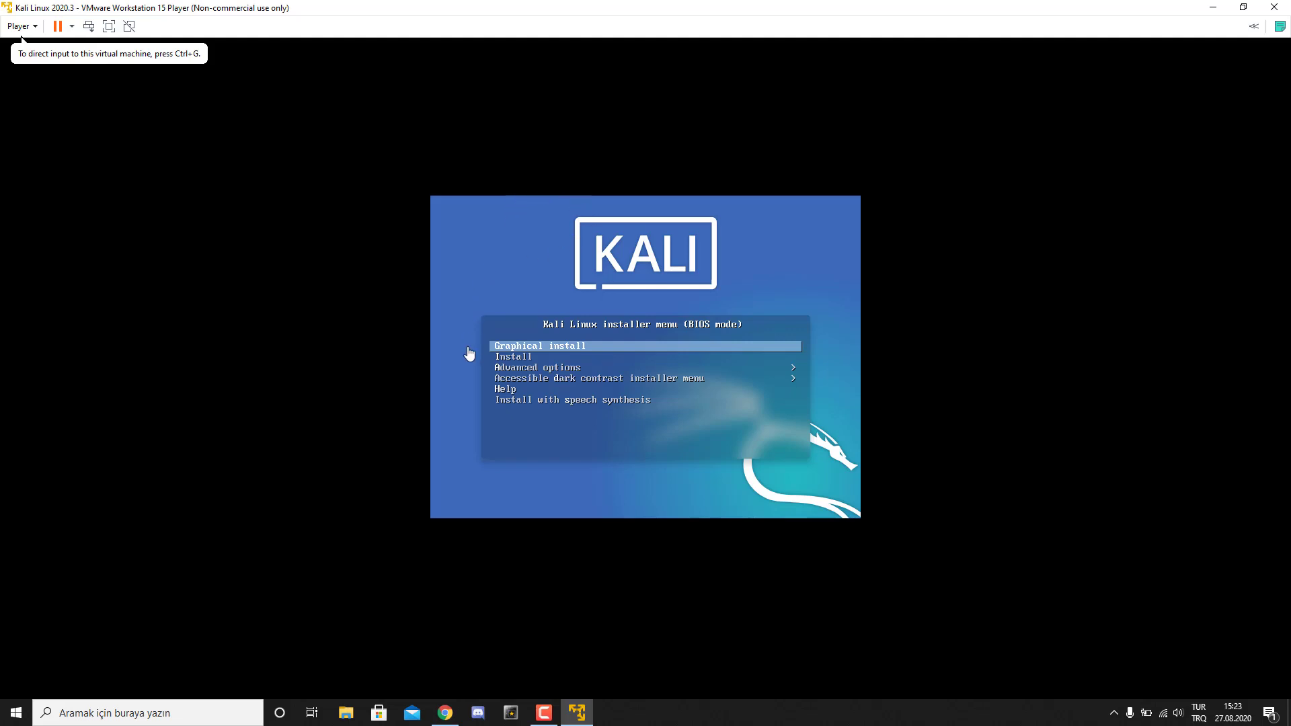
click(585, 332)
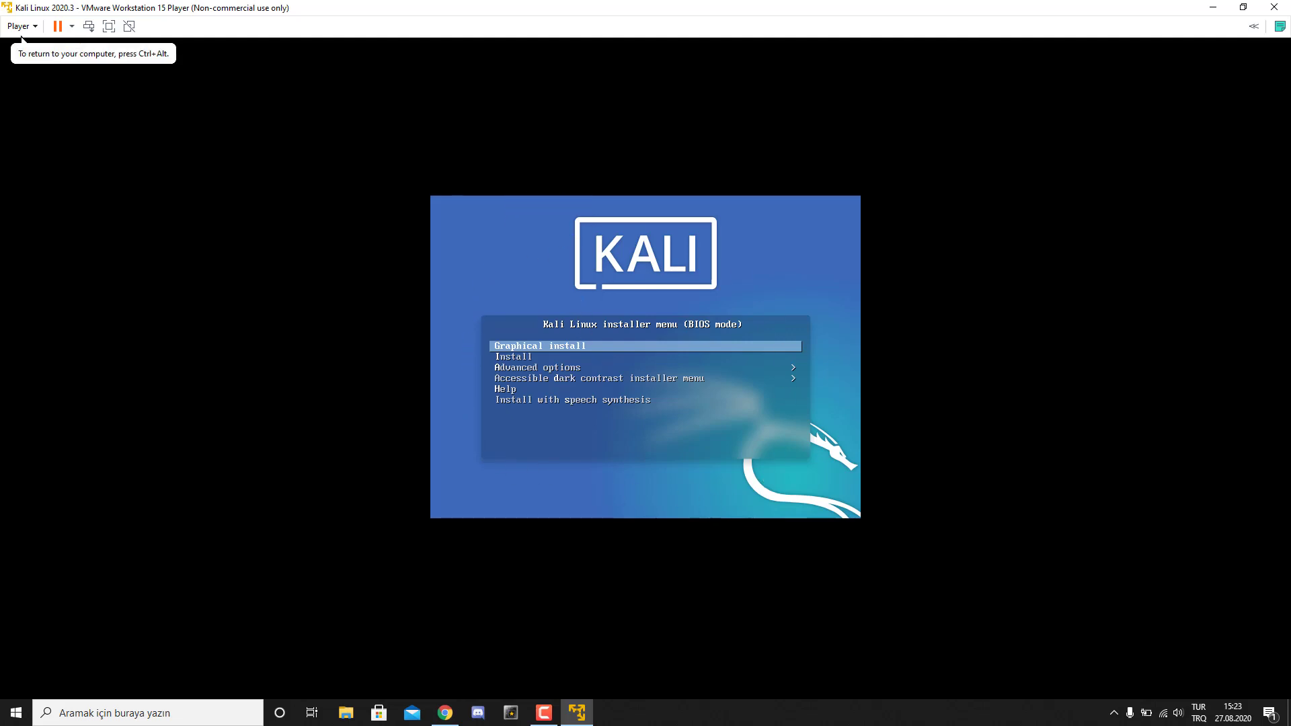
- Launch the Graphical install and select Turkish as the installer language
key(Return)
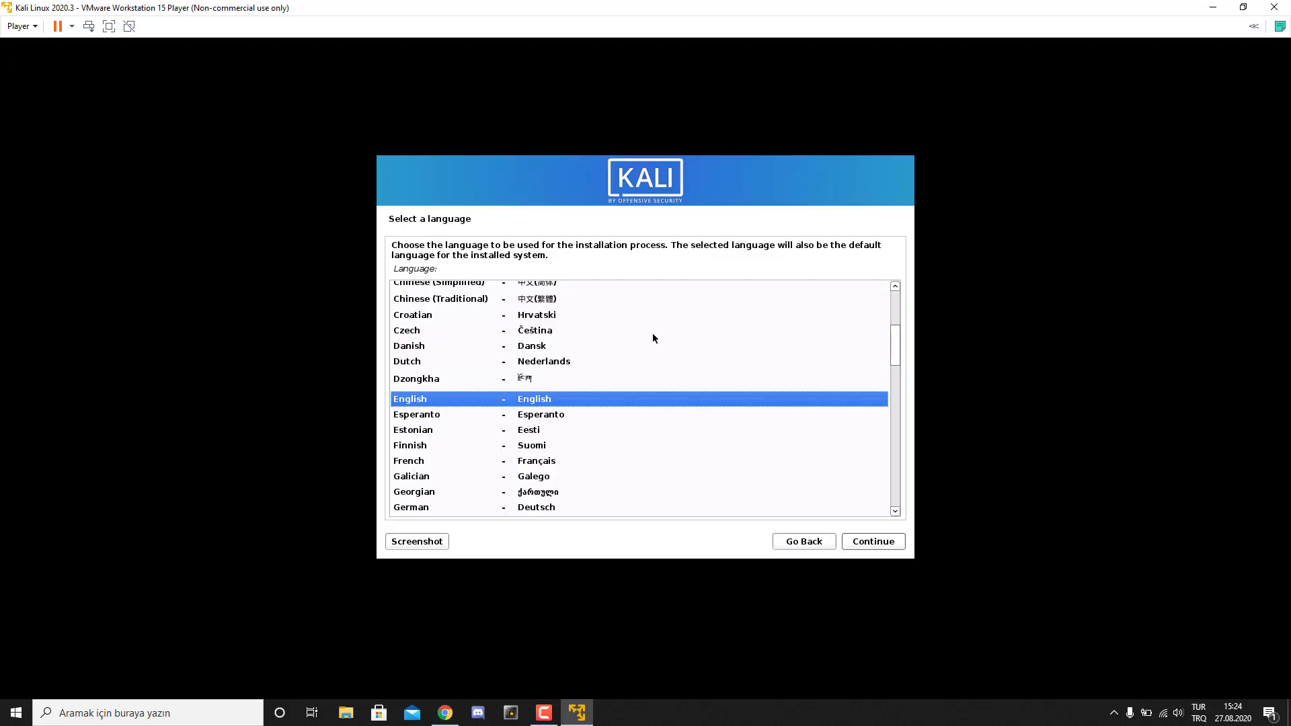
scroll(738, 343, down, 5)
scroll(651, 435, up, 1)
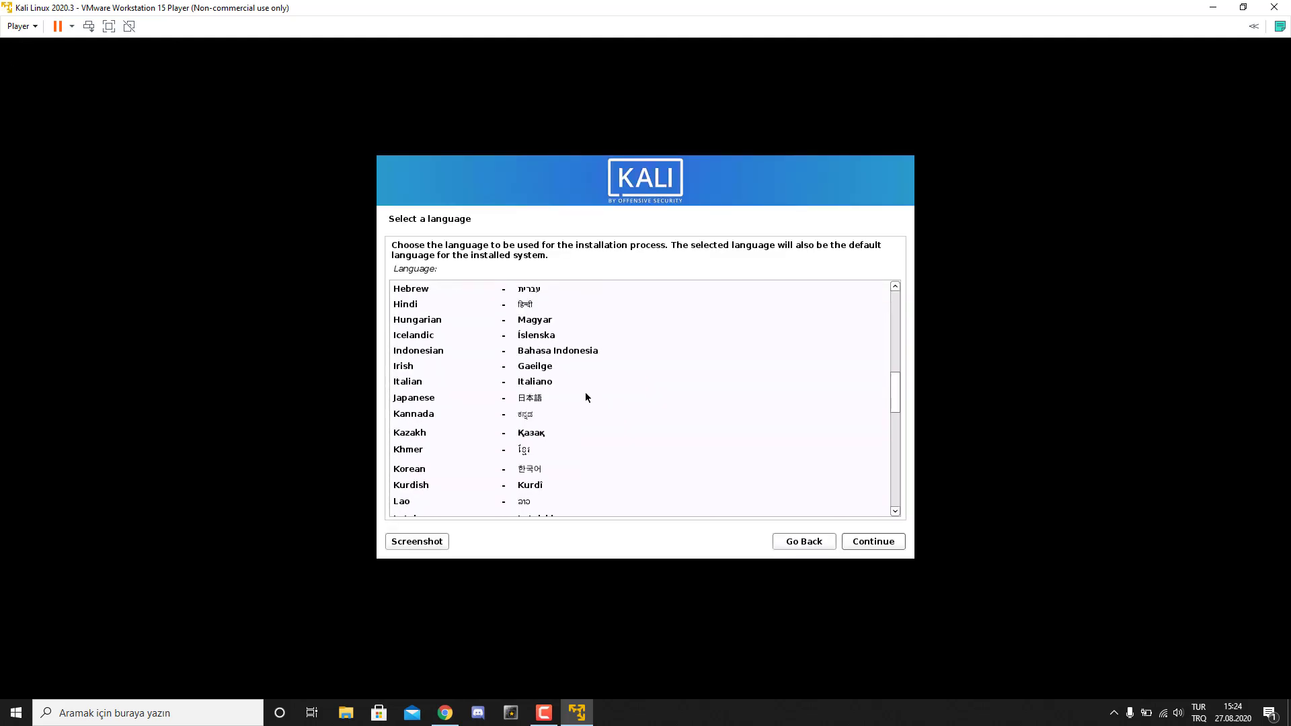
scroll(582, 396, up, 5)
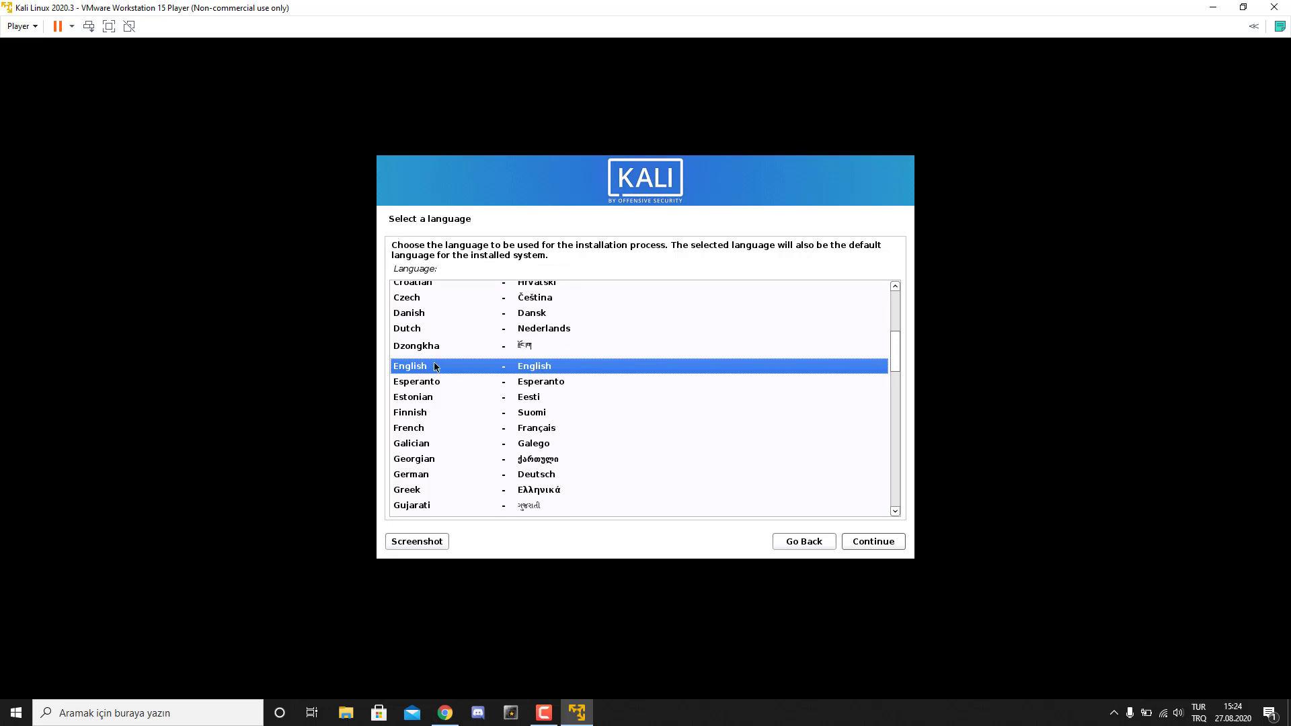
scroll(482, 401, down, 13)
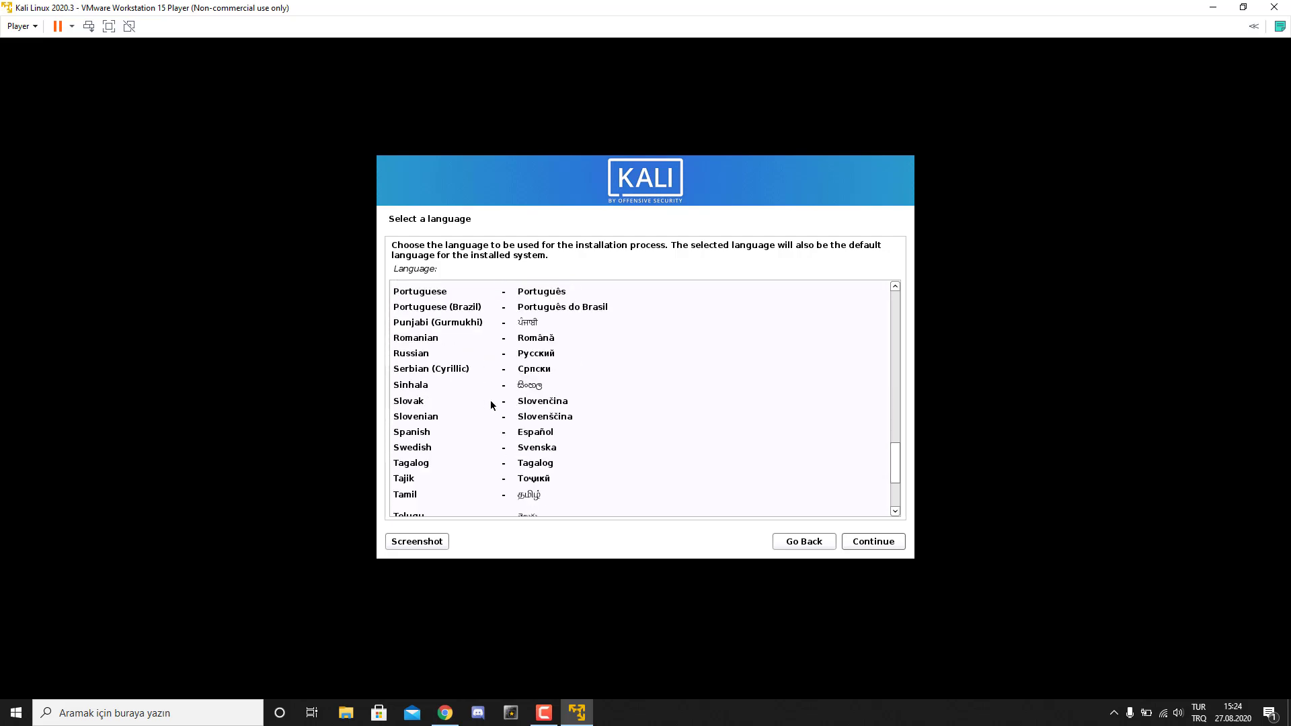
scroll(441, 482, down, 2)
click(441, 481)
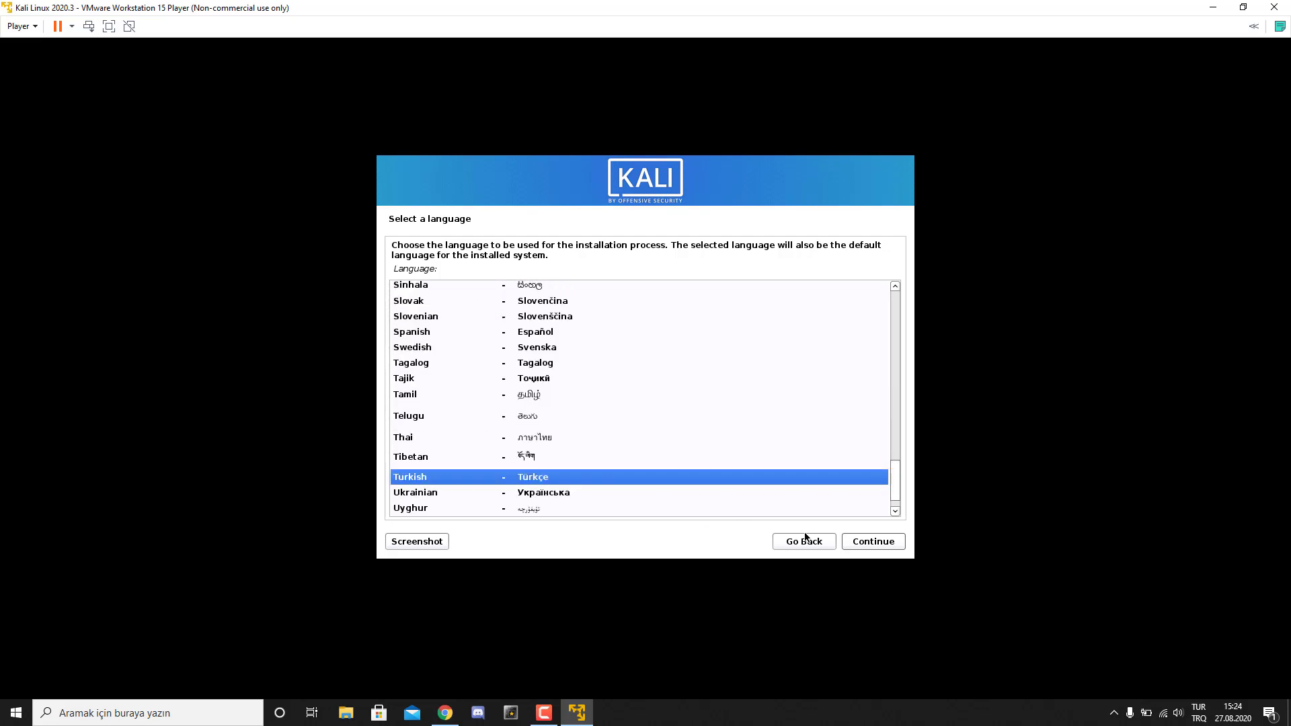
click(874, 542)
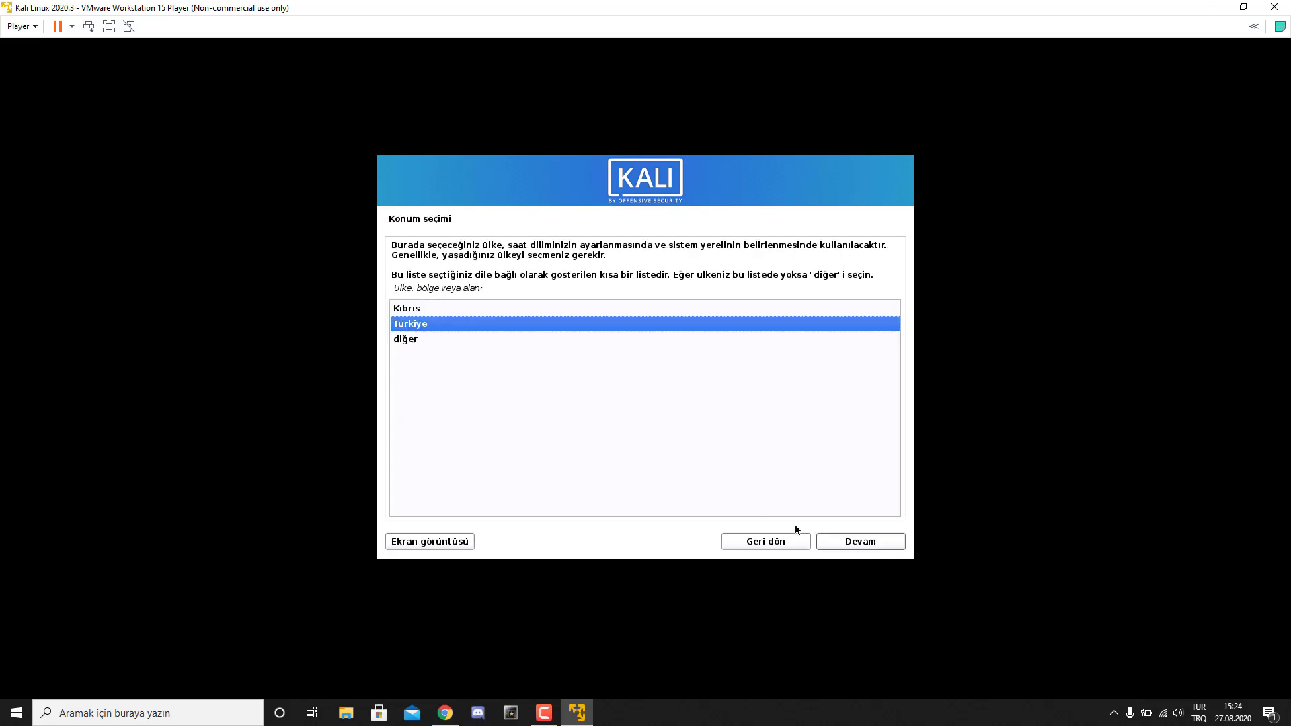
- Accept Türkiye as the location and Türkçe (Q düzeni) as the keyboard layout
click(849, 545)
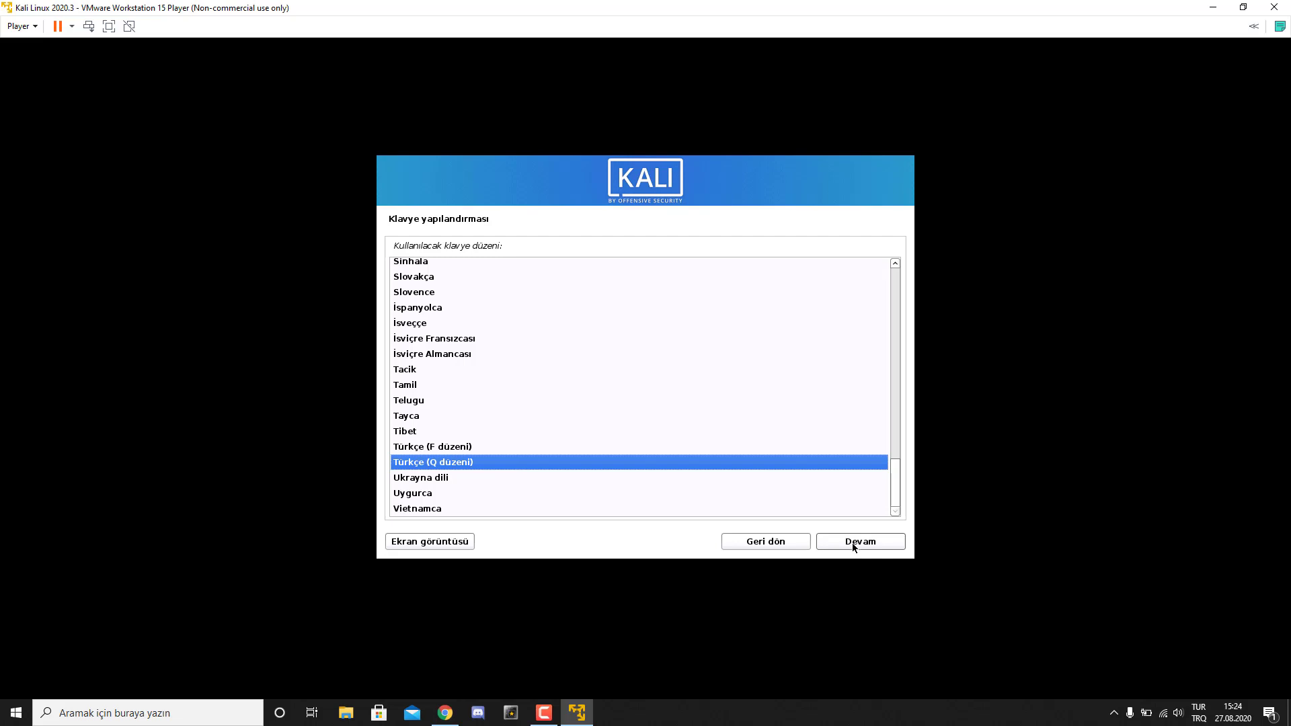
click(852, 542)
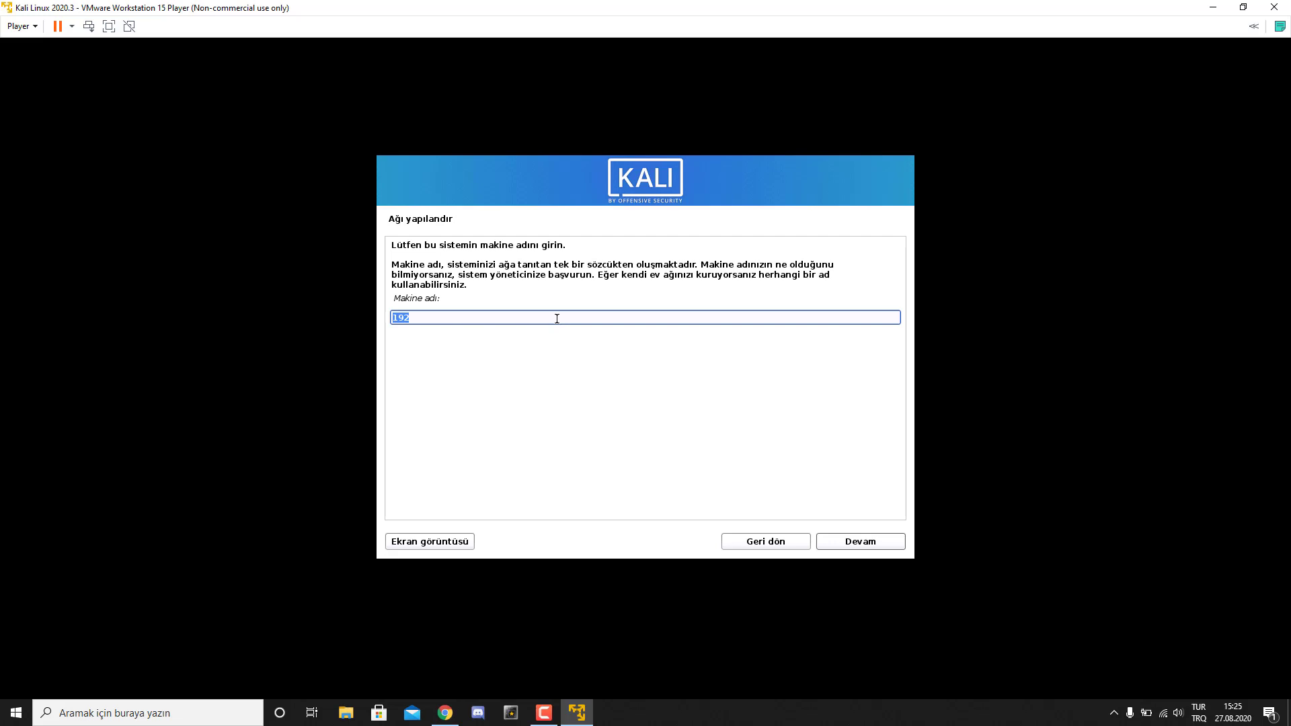
- Set the hostname to 'arduinoloji' and leave the domain name empty
key(BackSpace)
text(arduinoloji)
click(858, 546)
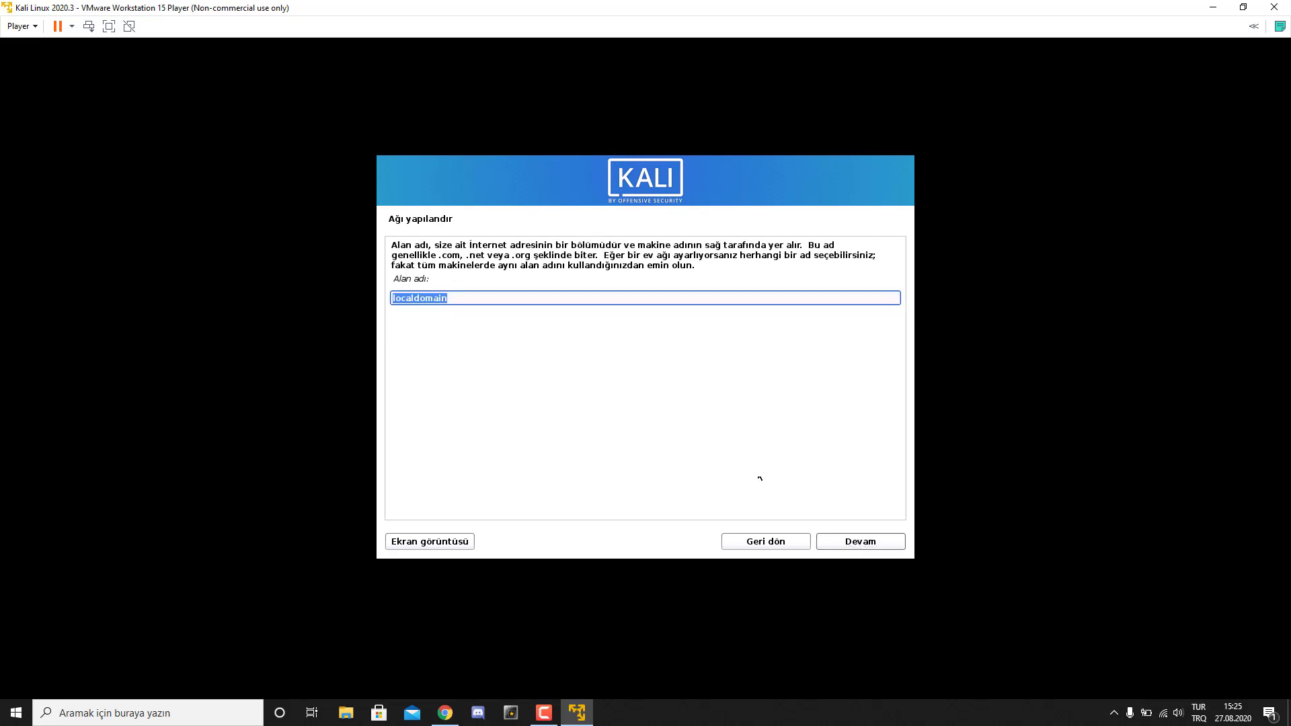
key(BackSpace)
click(857, 544)
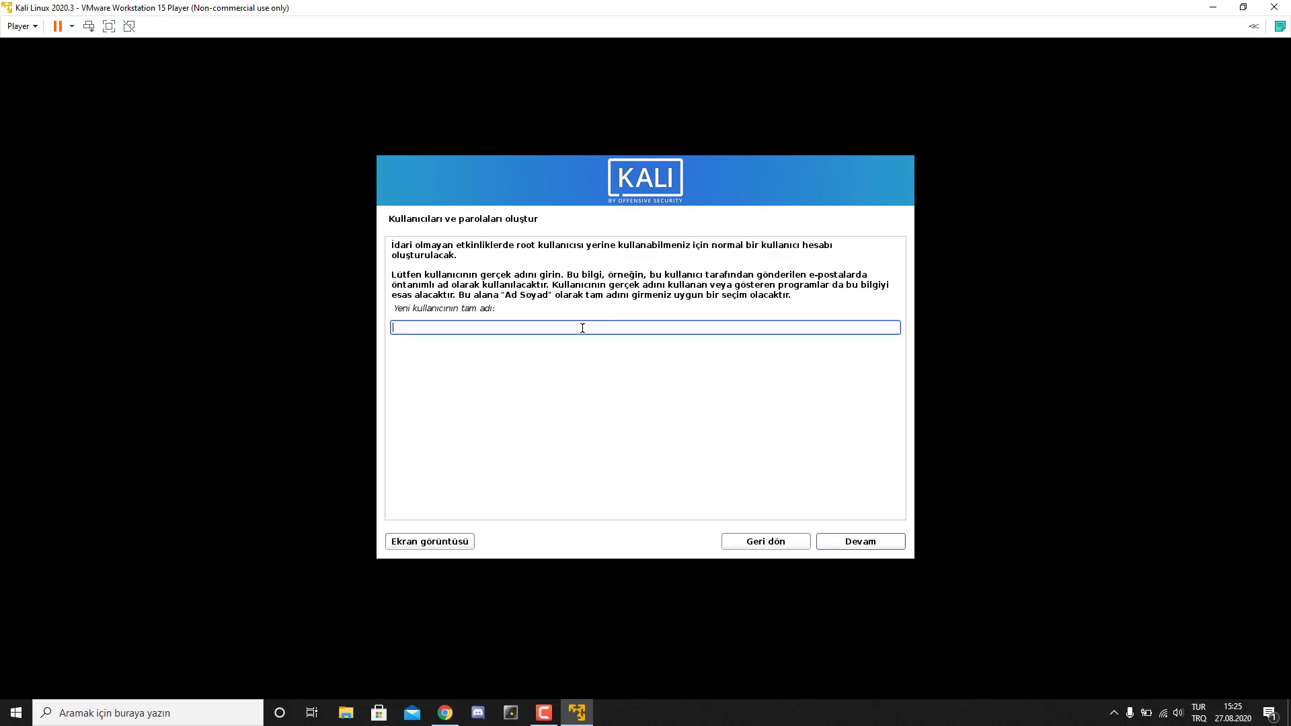
- Enter the user's full name, accept the username, and set the account password twice
text(arduinoloji)
click(826, 540)
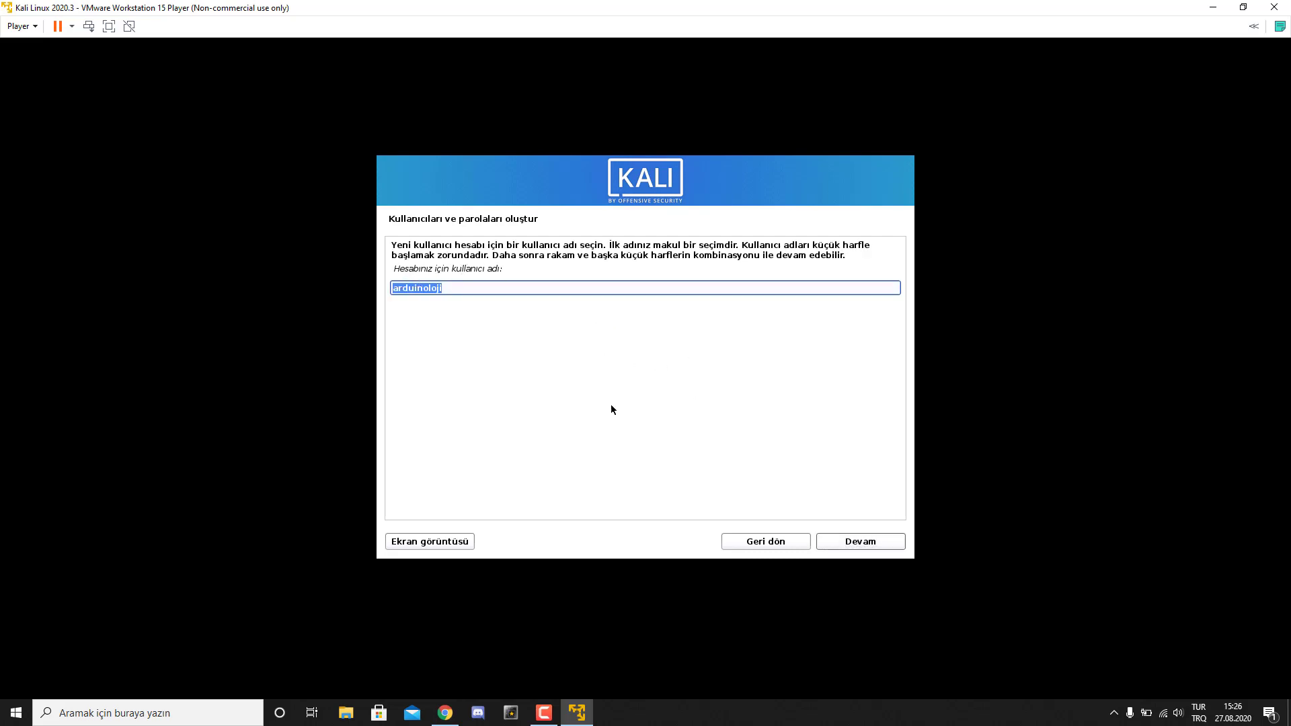
click(854, 542)
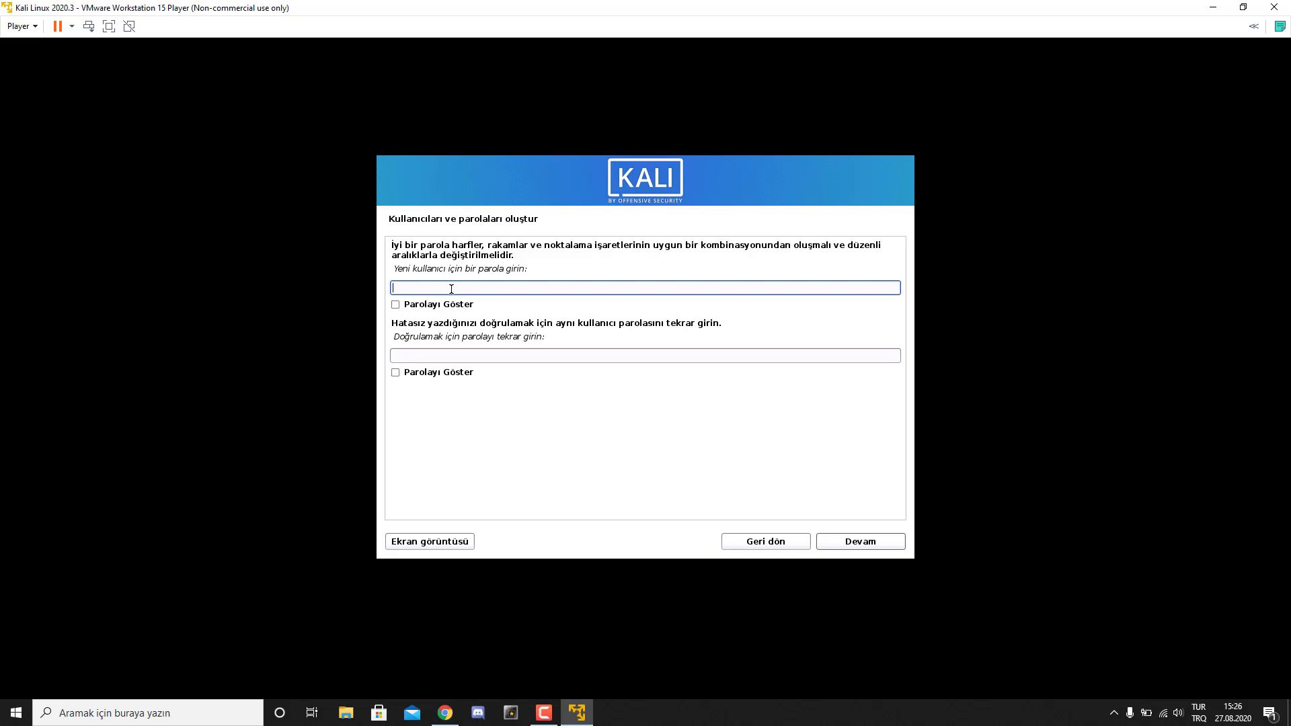
text(kali)
key(Tab)
text(kali)
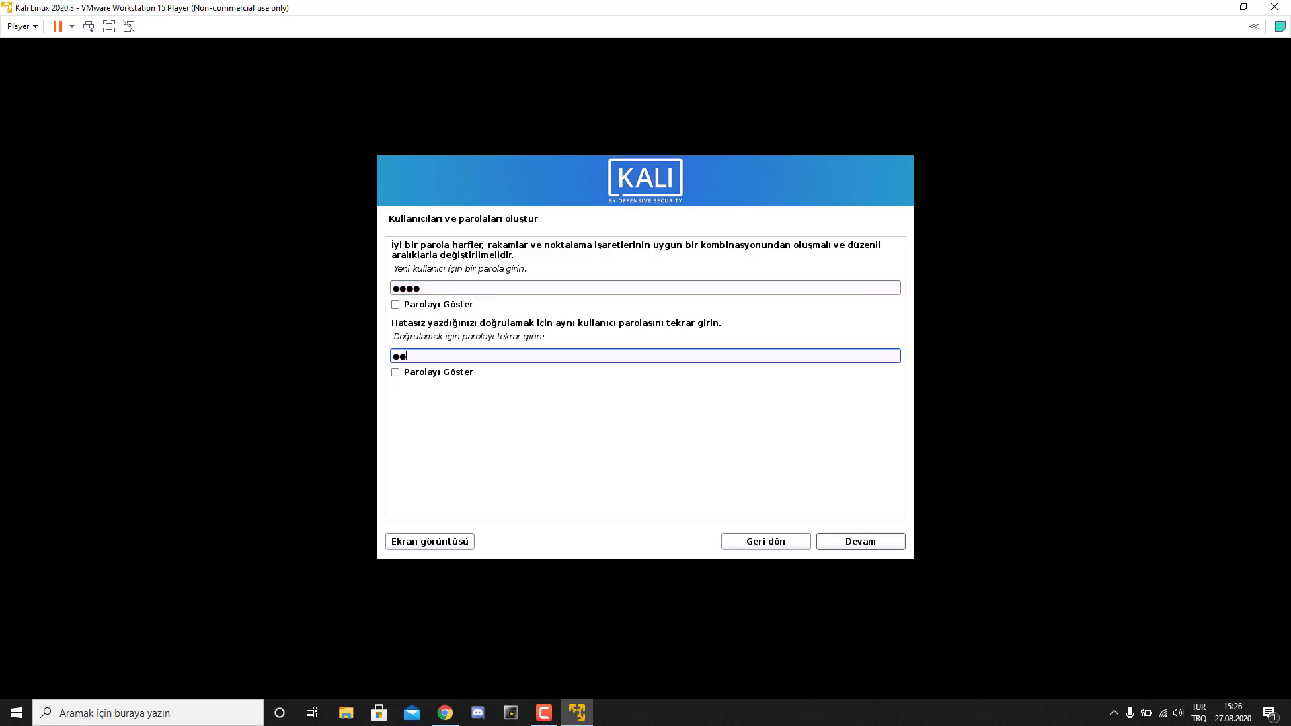
click(865, 542)
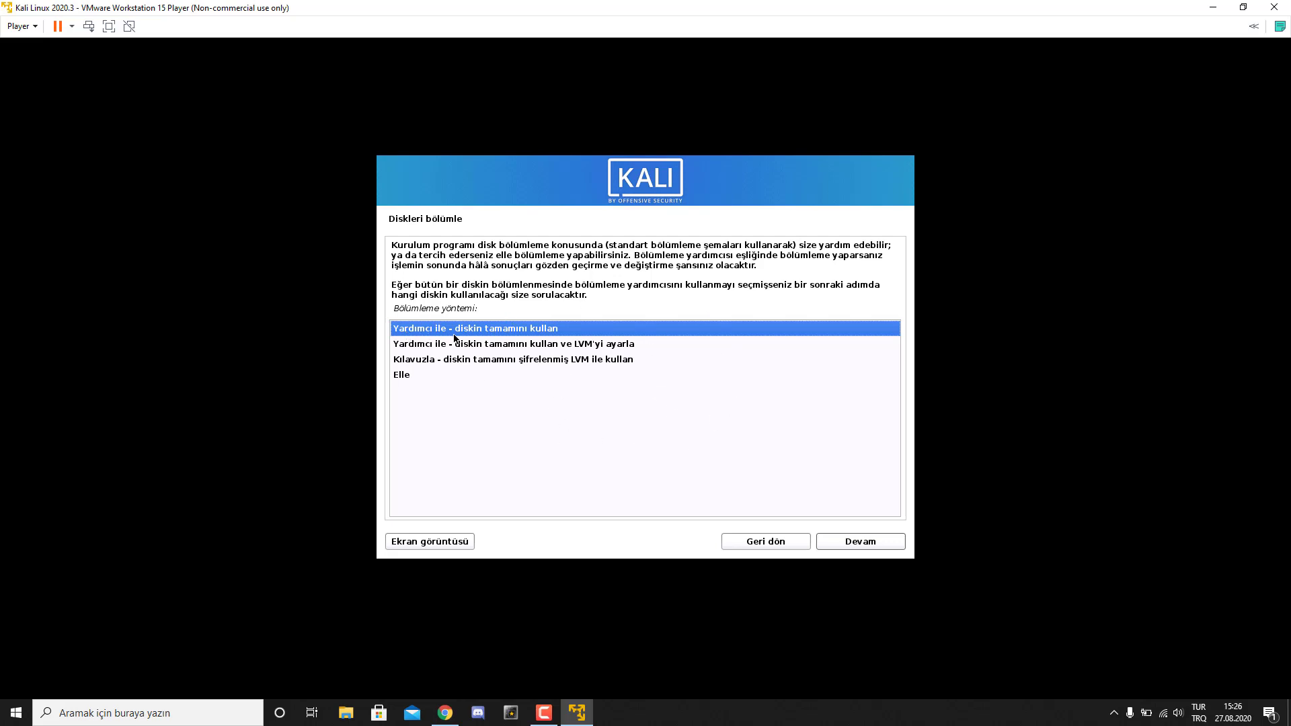
- Use guided partitioning on the whole 53.7 GB sda disk with all files in one partition
click(866, 550)
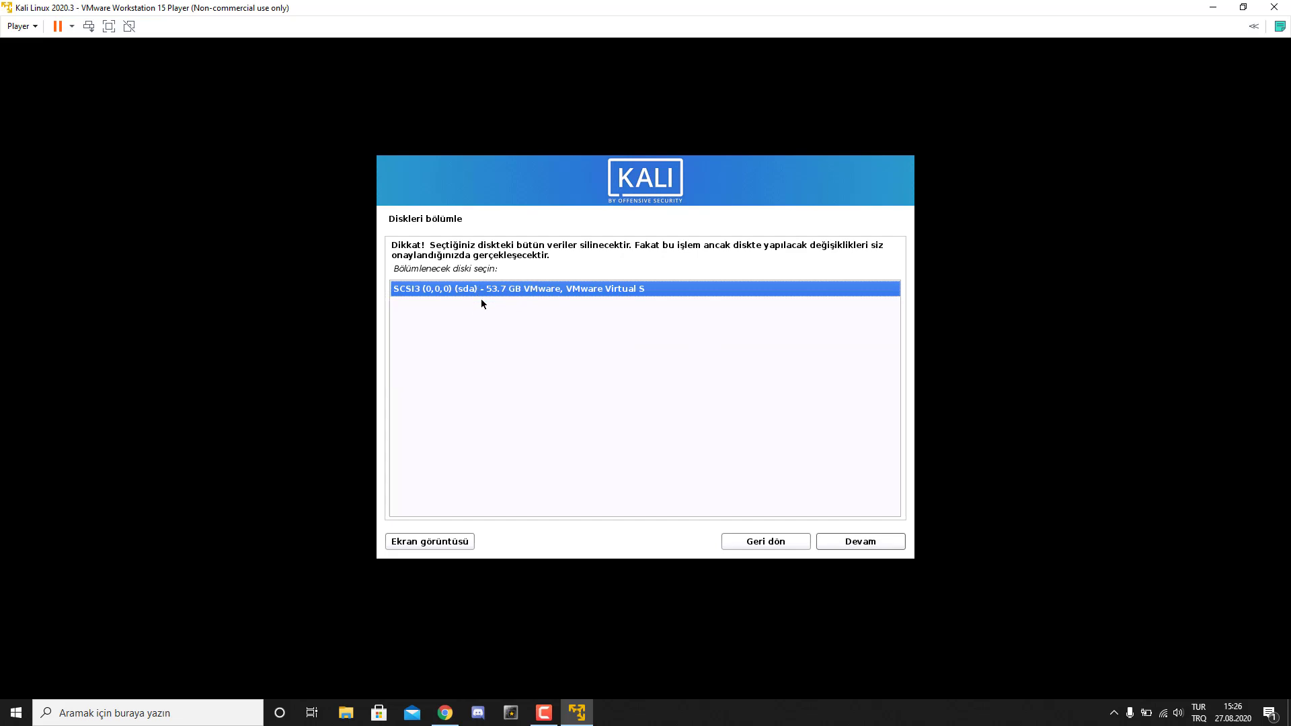
click(843, 540)
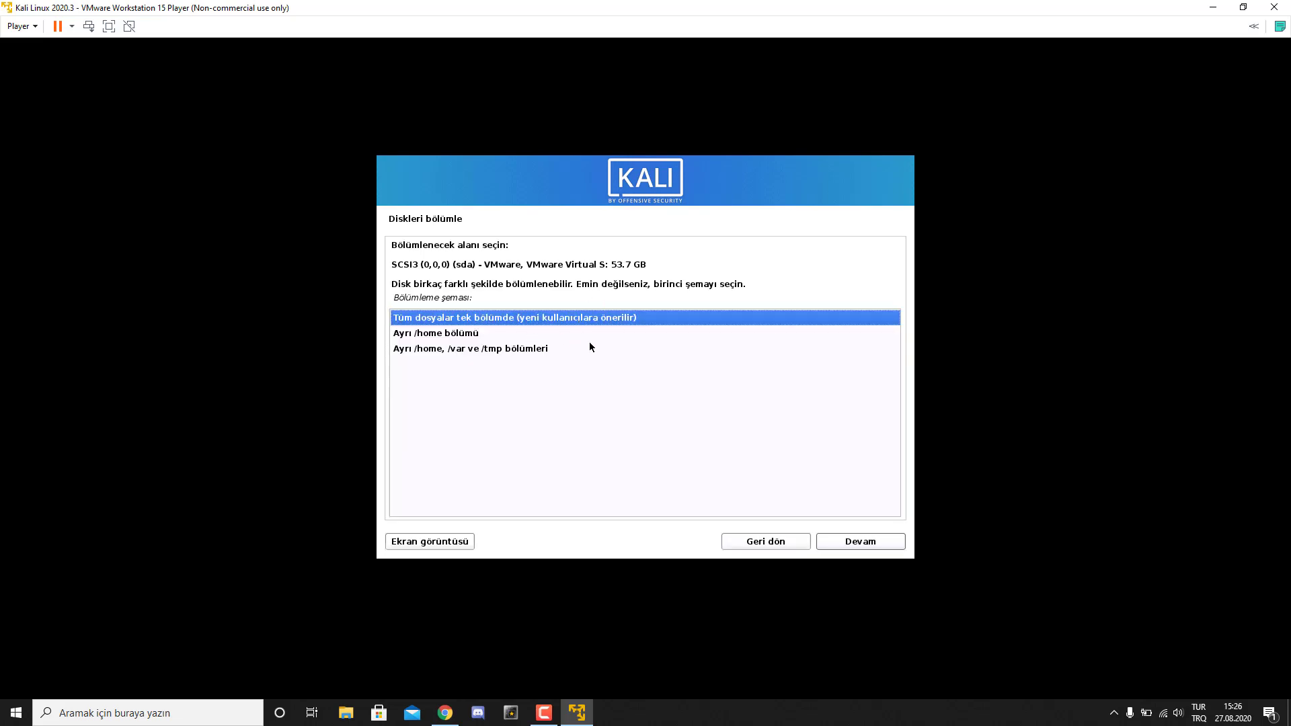
click(865, 543)
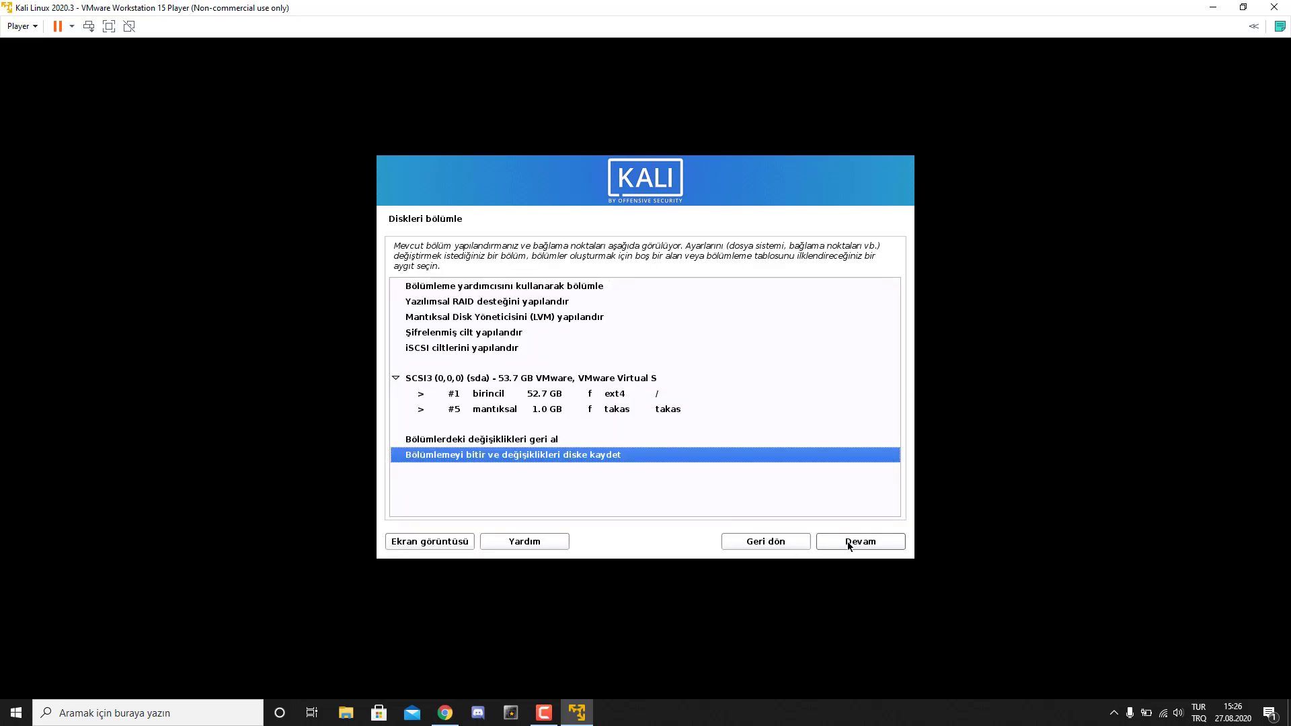
click(849, 545)
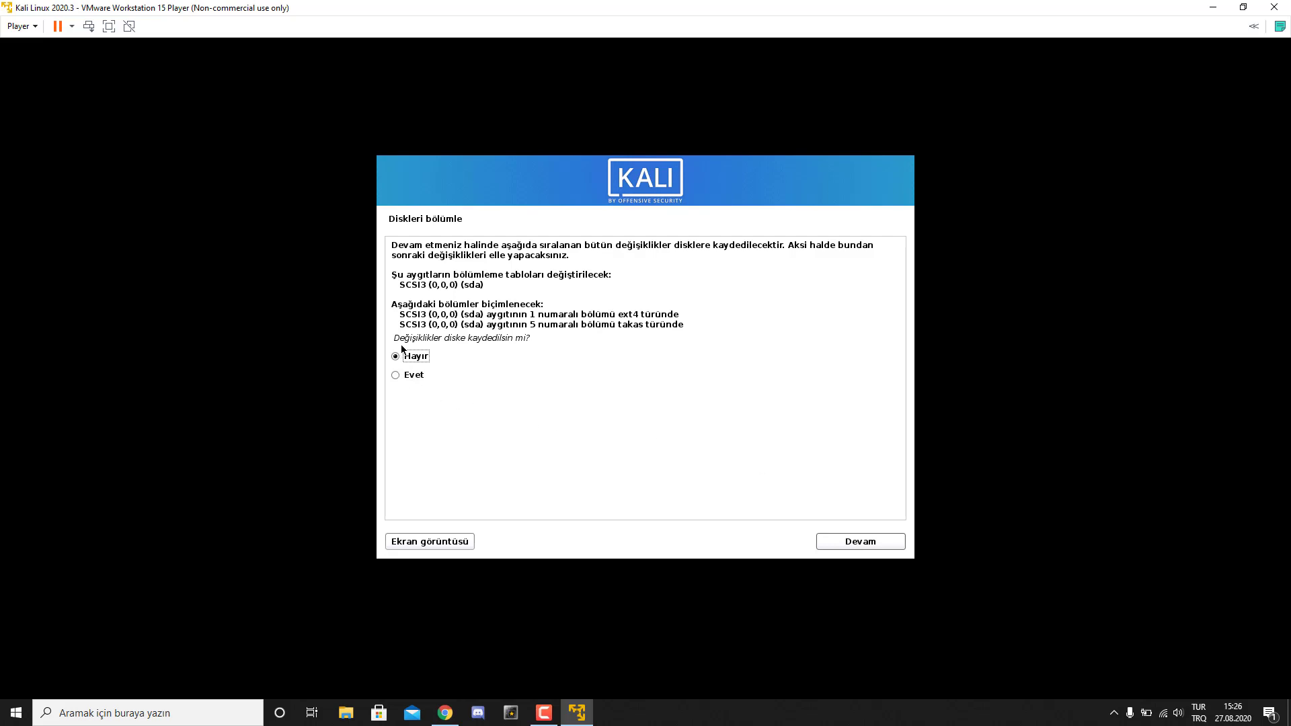
- Approve writing the partition changes (52.7 GB ext4 root, 1.0 GB swap) to disk
drag(395, 338, 541, 340)
key(Tab)
click(418, 378)
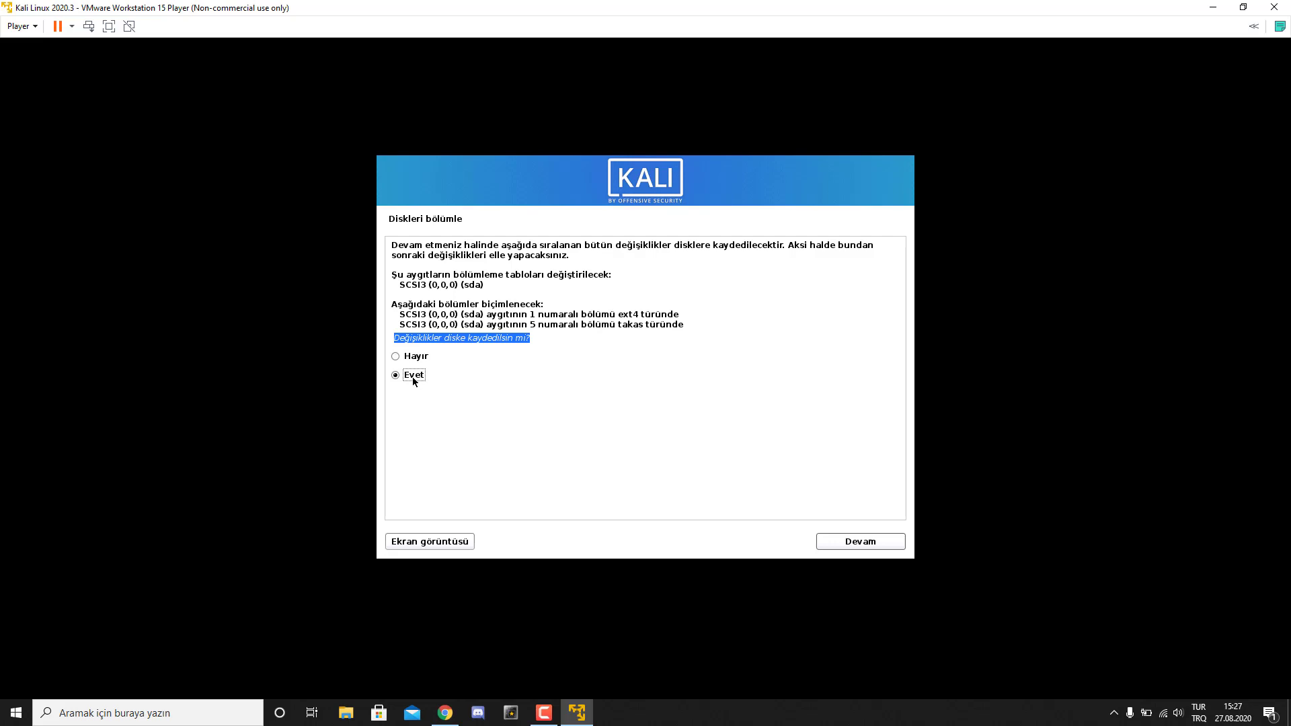
click(838, 539)
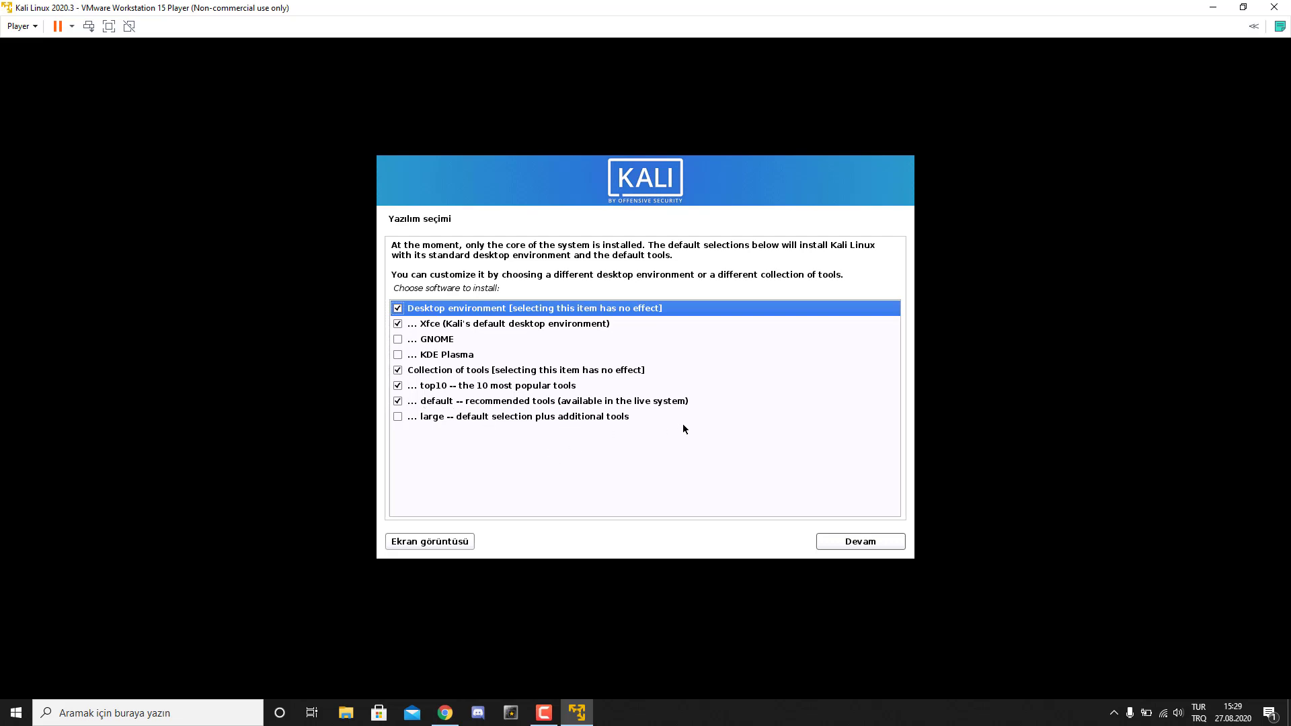
- Keep the default software selection and install the GRUB boot loader on /dev/sda
click(860, 542)
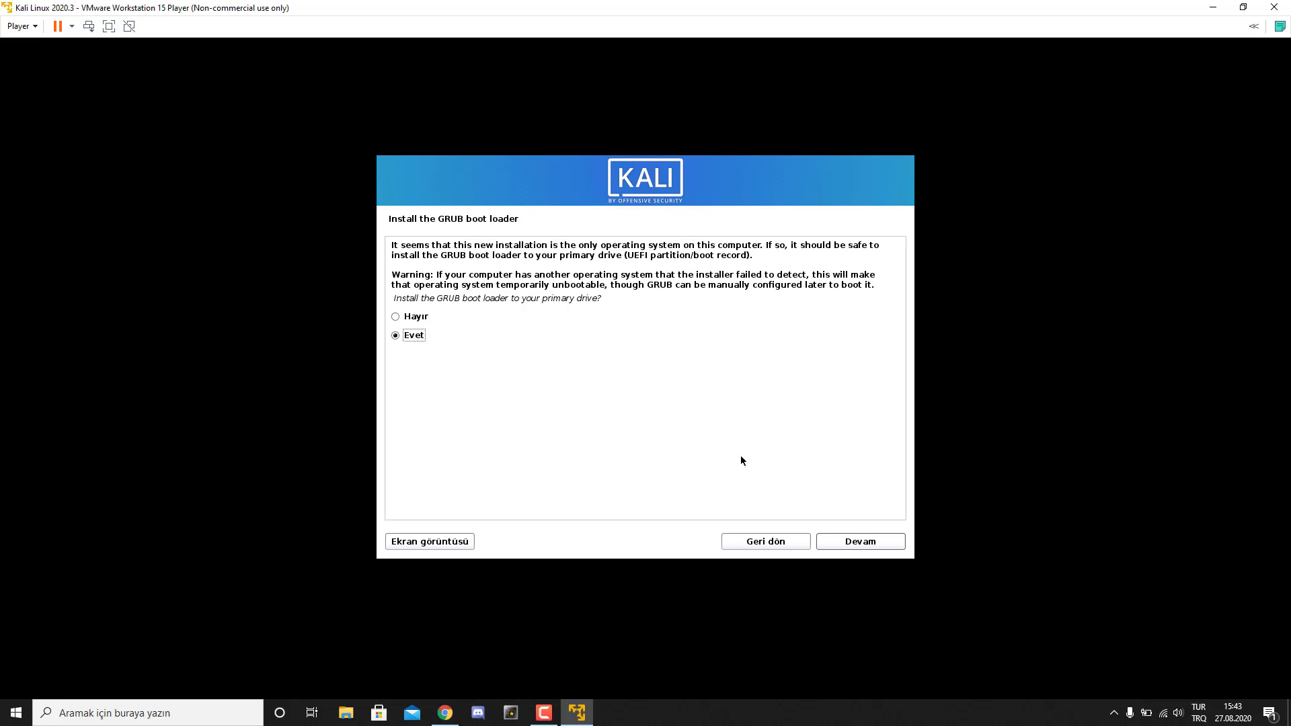
click(851, 539)
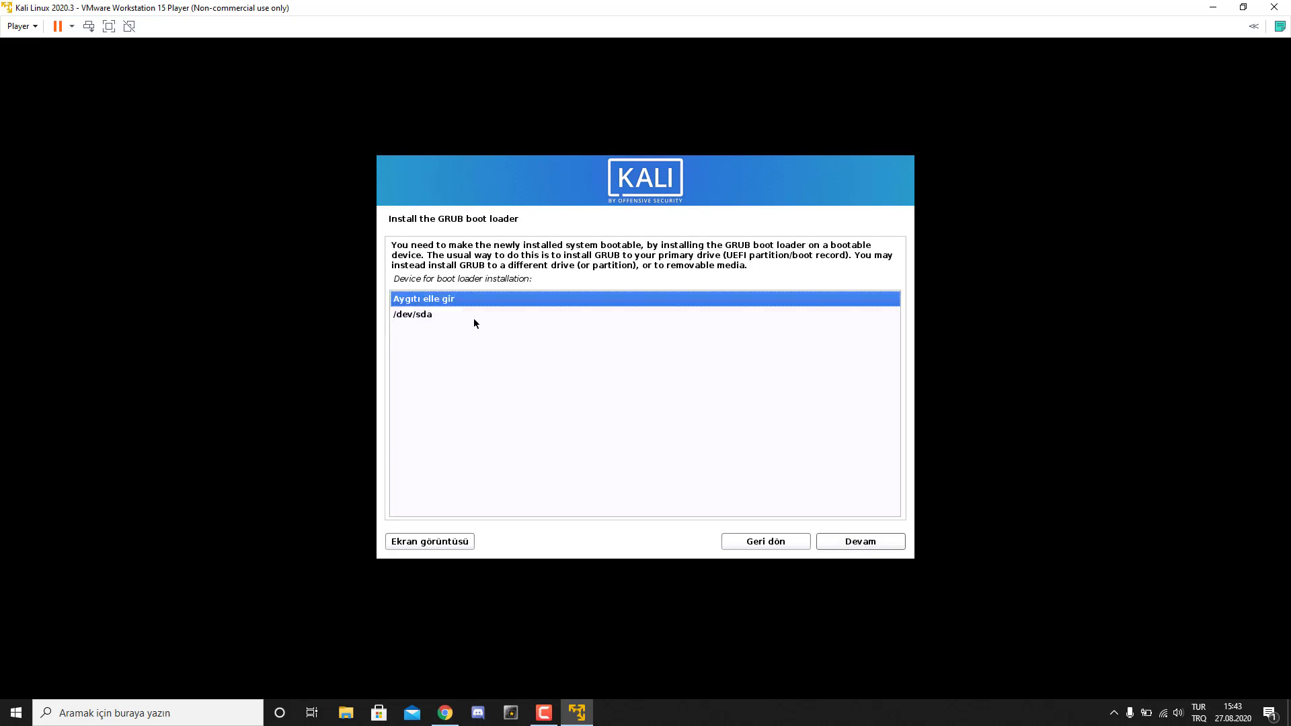
click(418, 317)
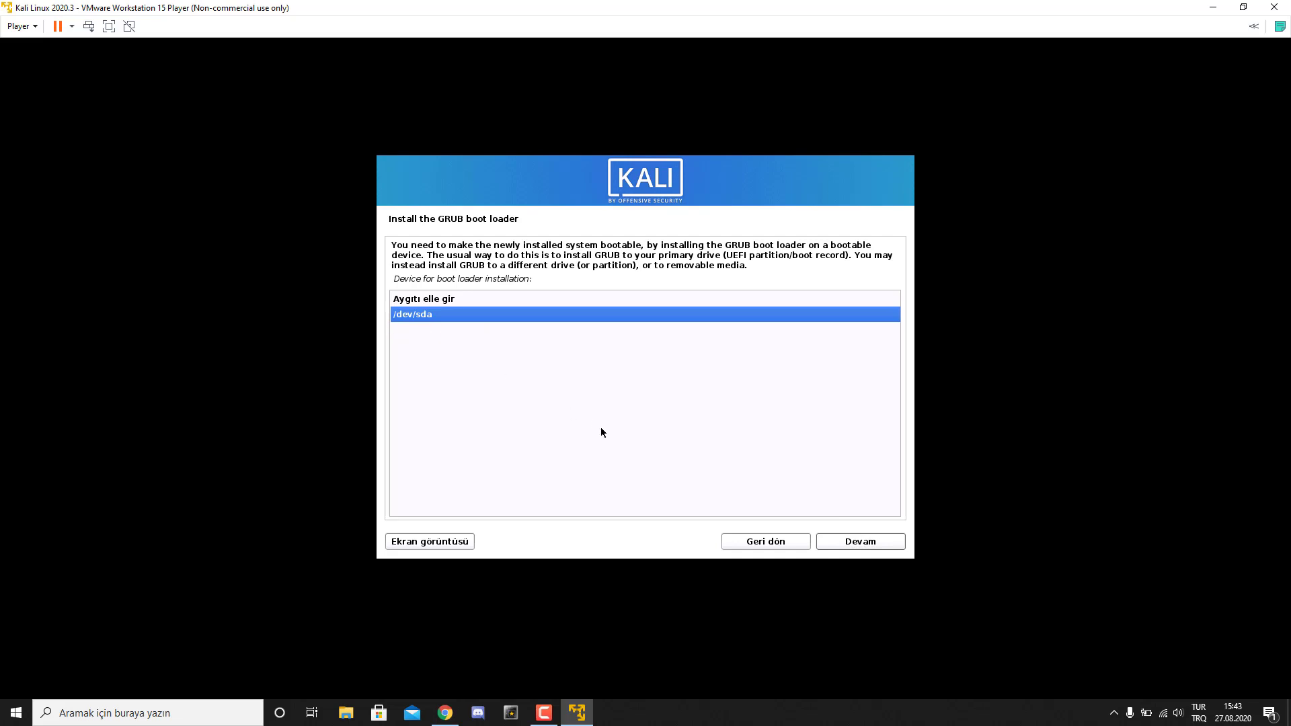
click(864, 543)
click(825, 539)
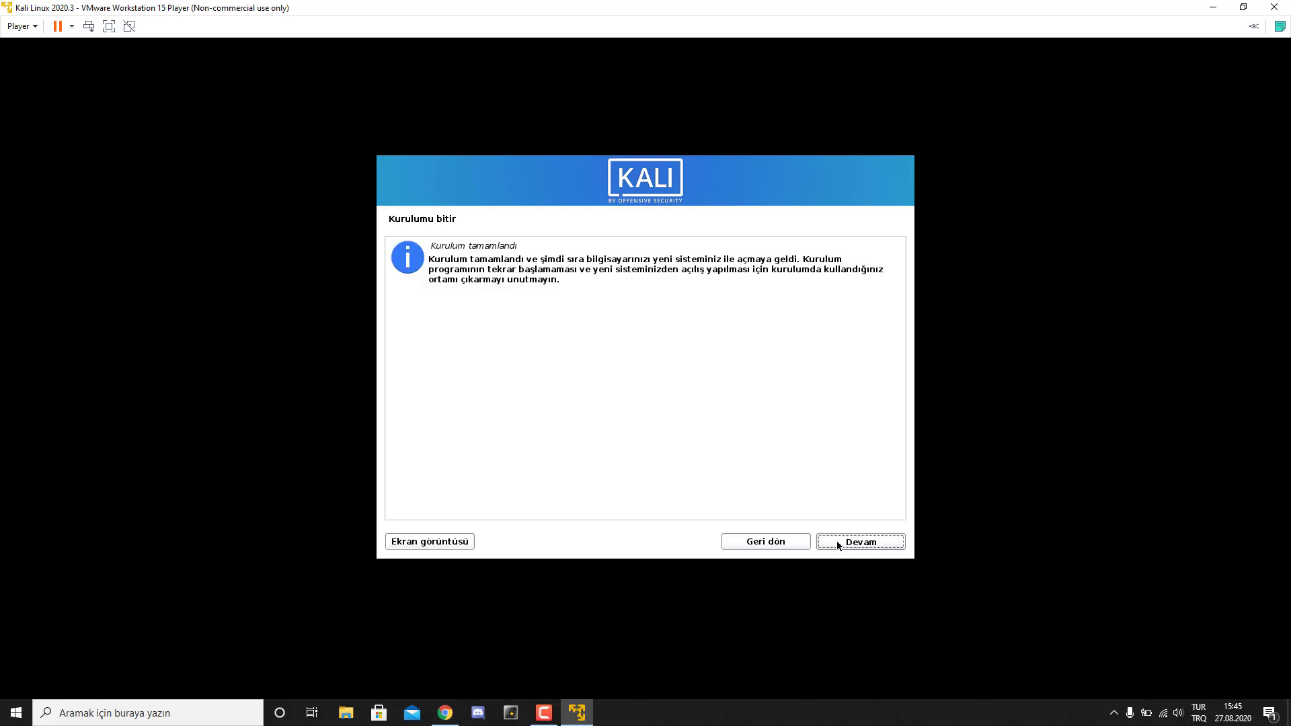
- Finish the install, reboot, and log in with the regular user's username and password
click(840, 542)
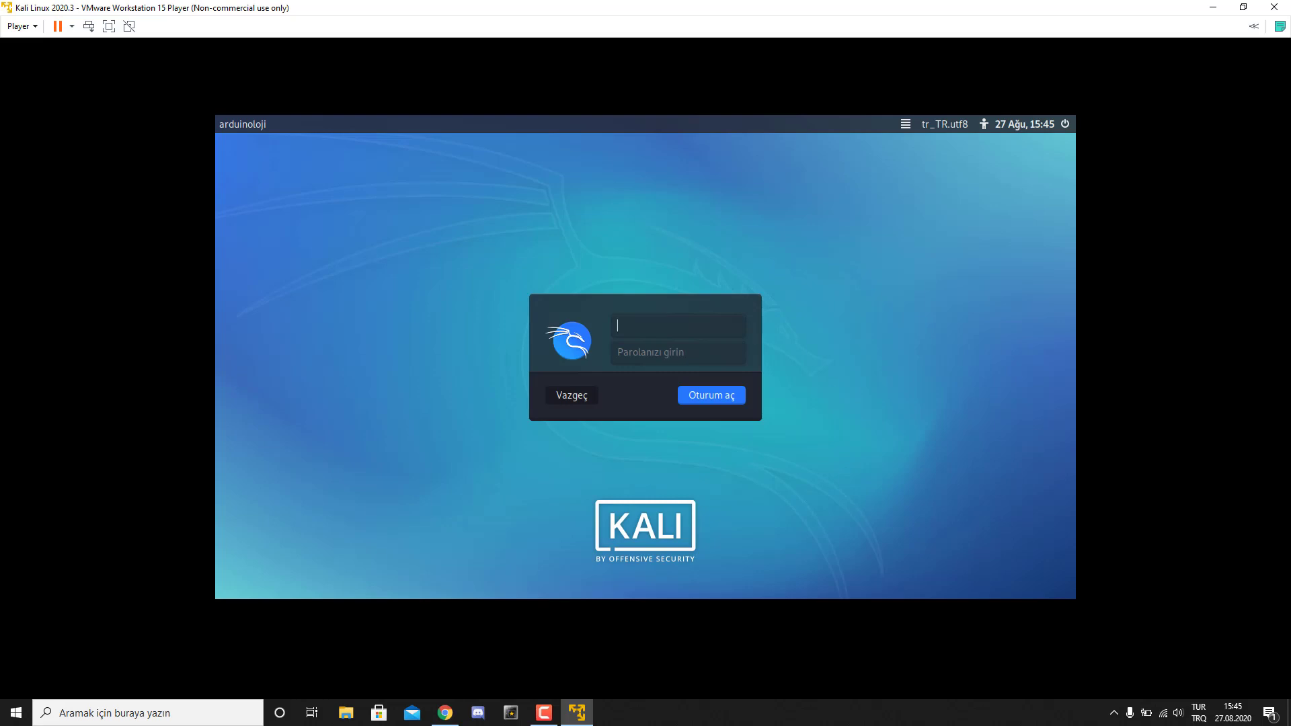
text(arduinoloji)
click(677, 352)
text(••••)
key(Return)
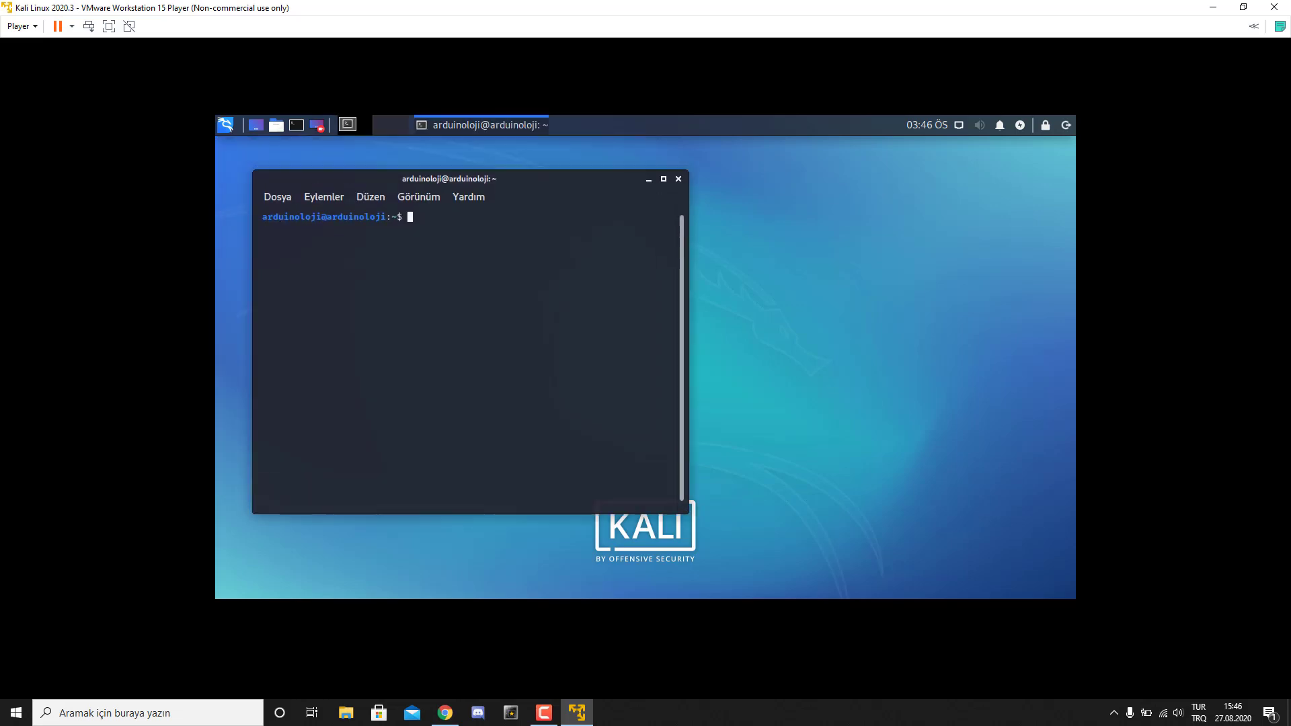
- Run sudo passwd root, enter the user and new root passwords, and confirm the update
drag(544, 229, 563, 229)
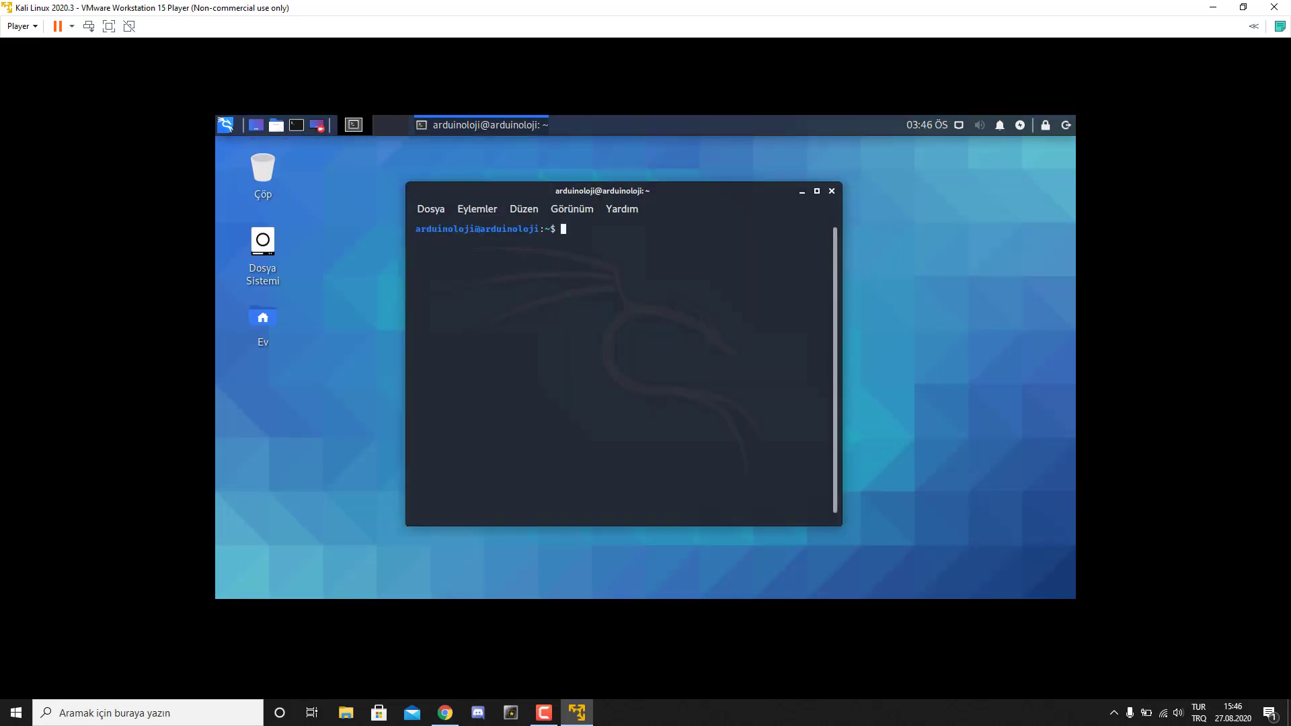
text(sudo passwd root)
key(Return)
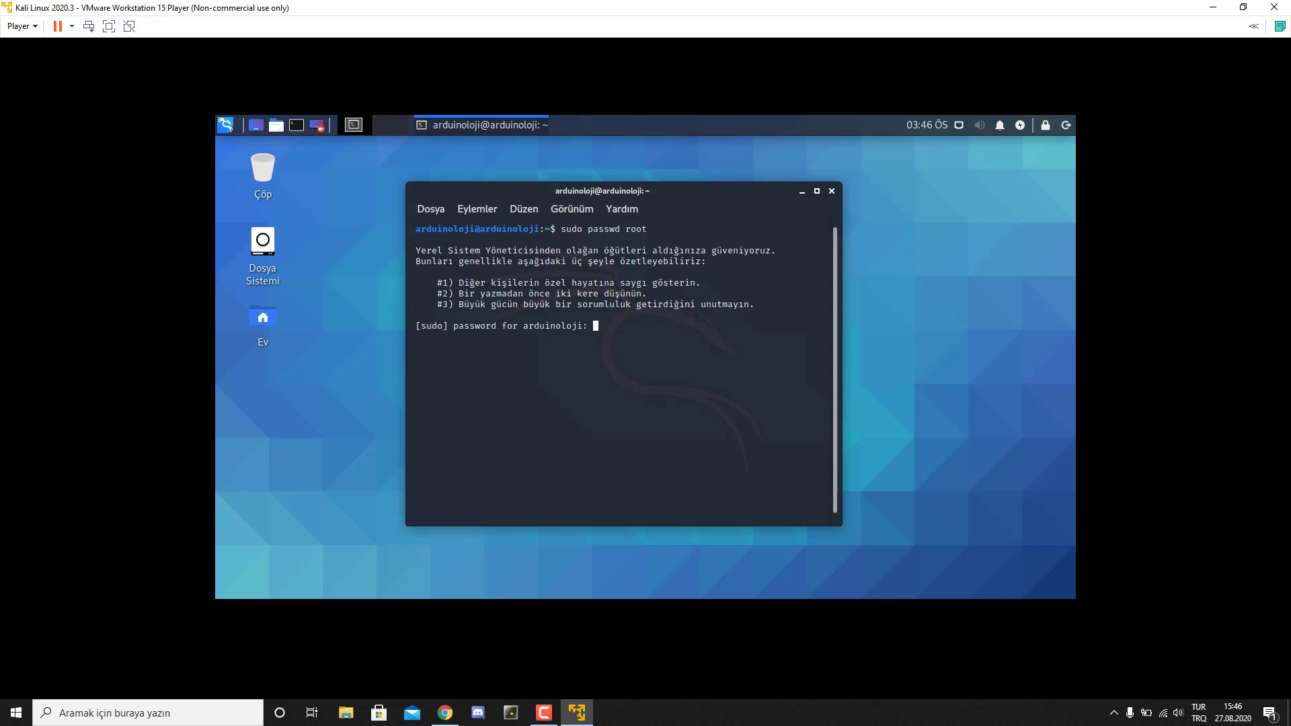
key(Return)
key(Return)
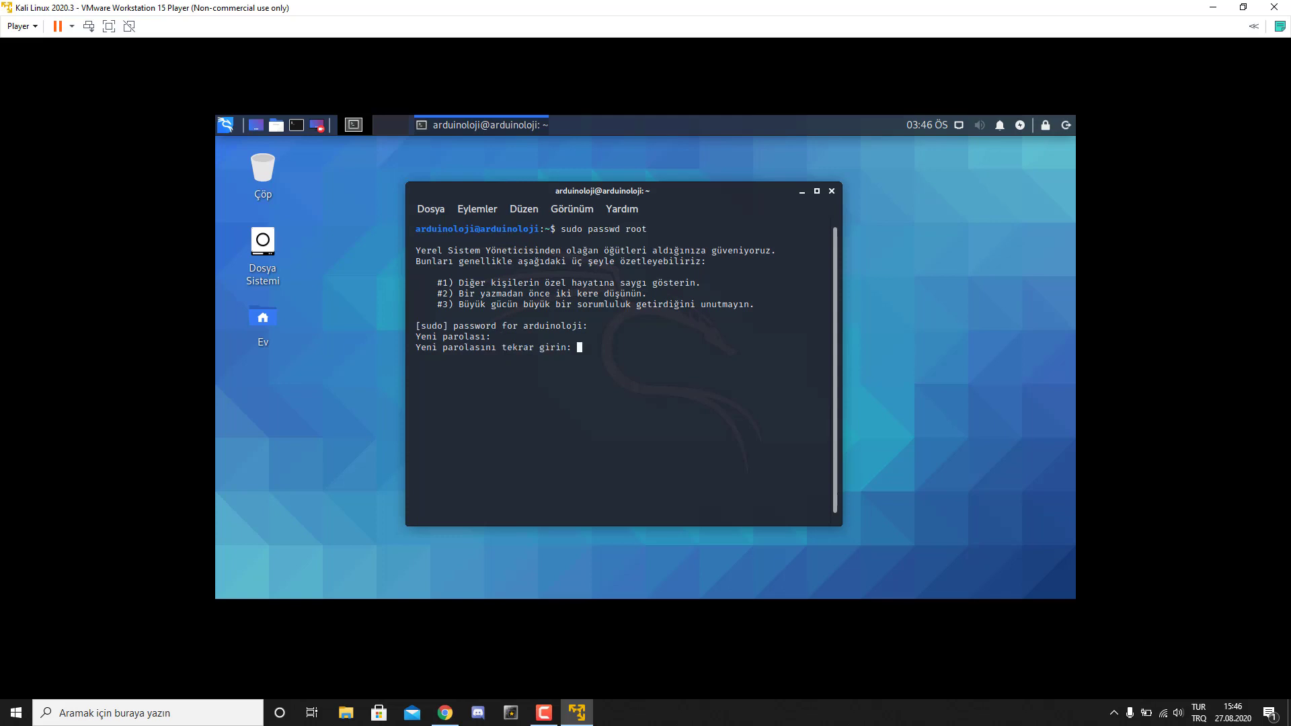
key(Return)
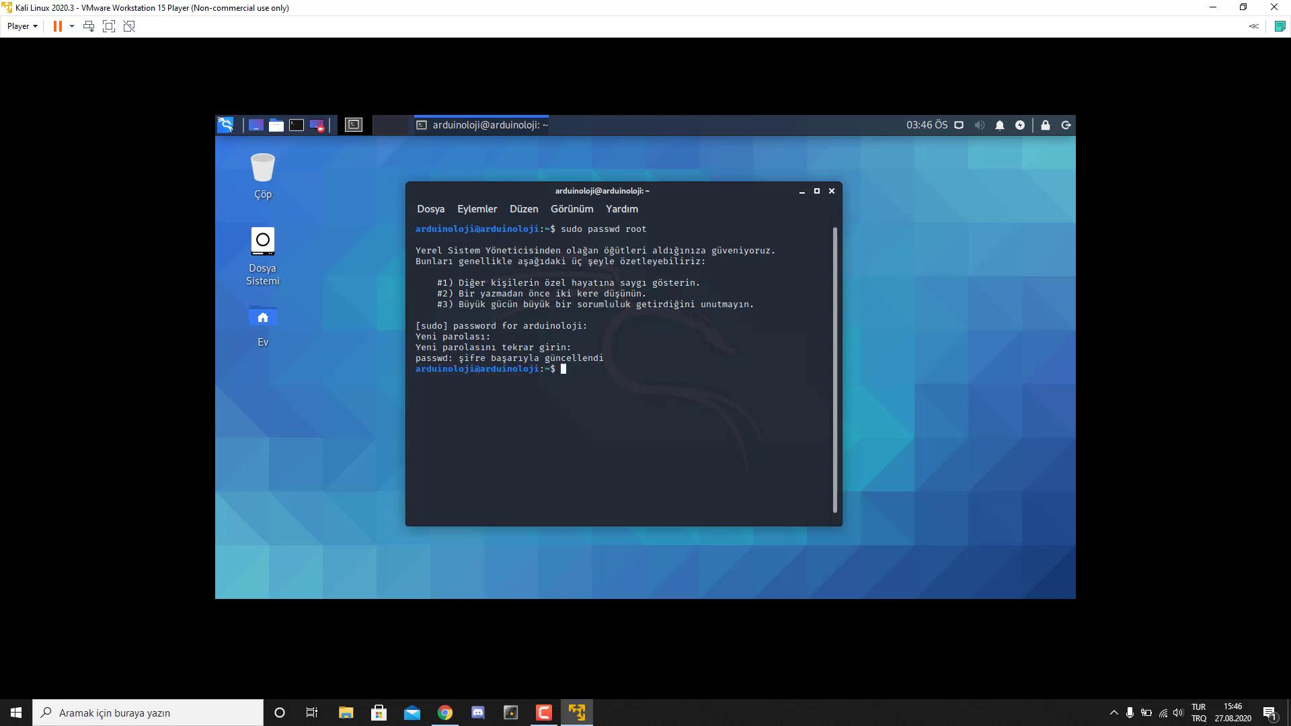
drag(454, 357, 620, 357)
- Close the terminal and bring up the panel's log-out options
click(831, 191)
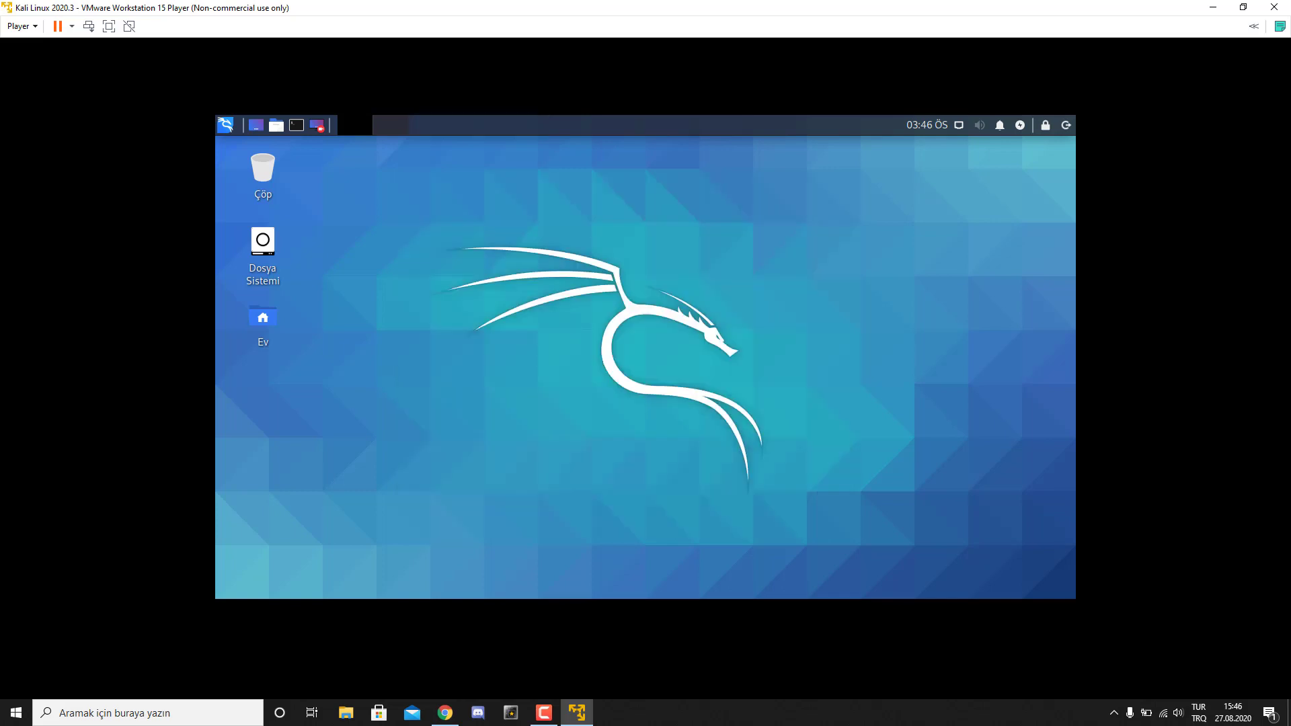
click(1066, 125)
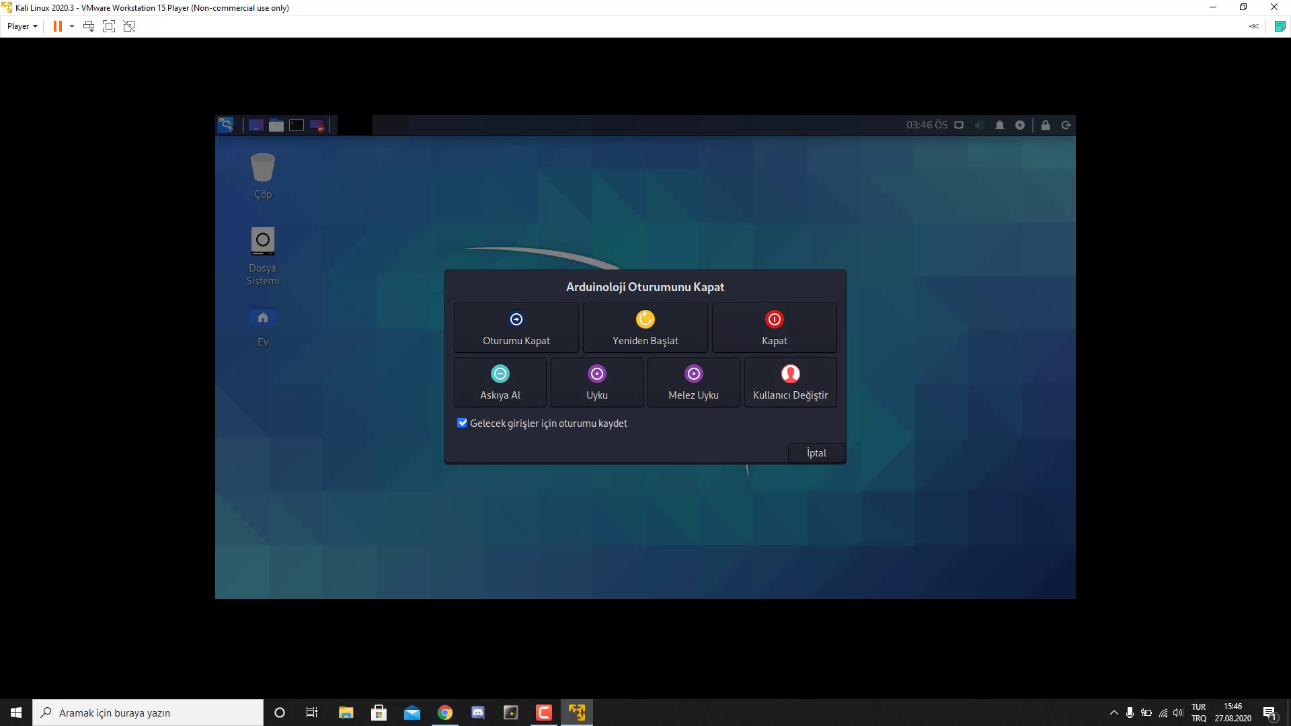
key(Escape)
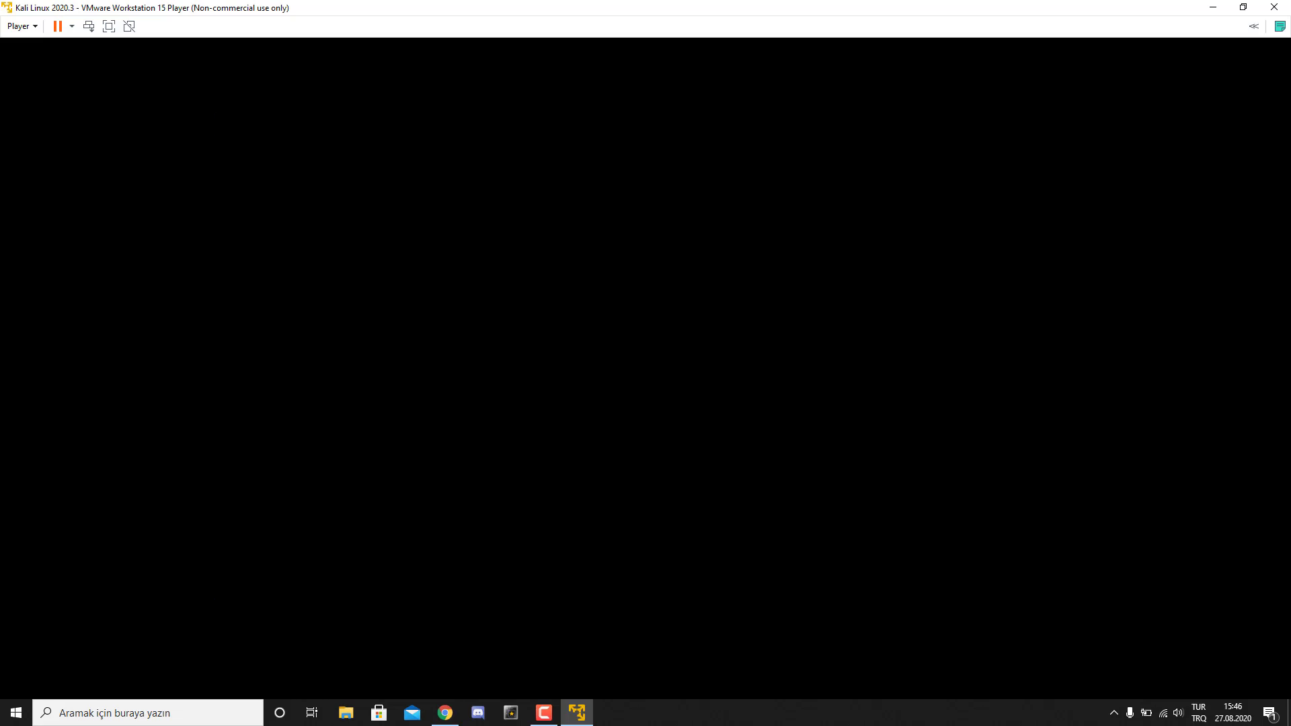
- Sign in at the Kali login screen as root with the root password
text(r)
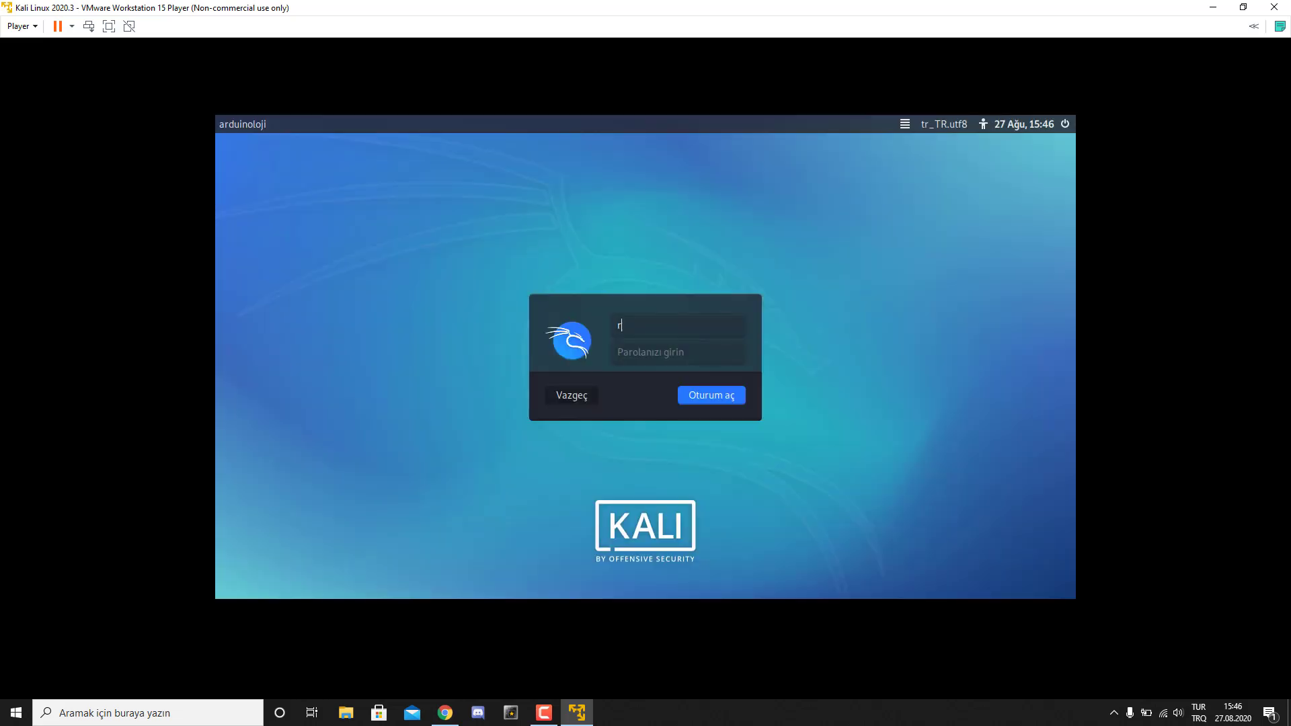
text(oot)
key(Return)
text(toor)
key(Return)
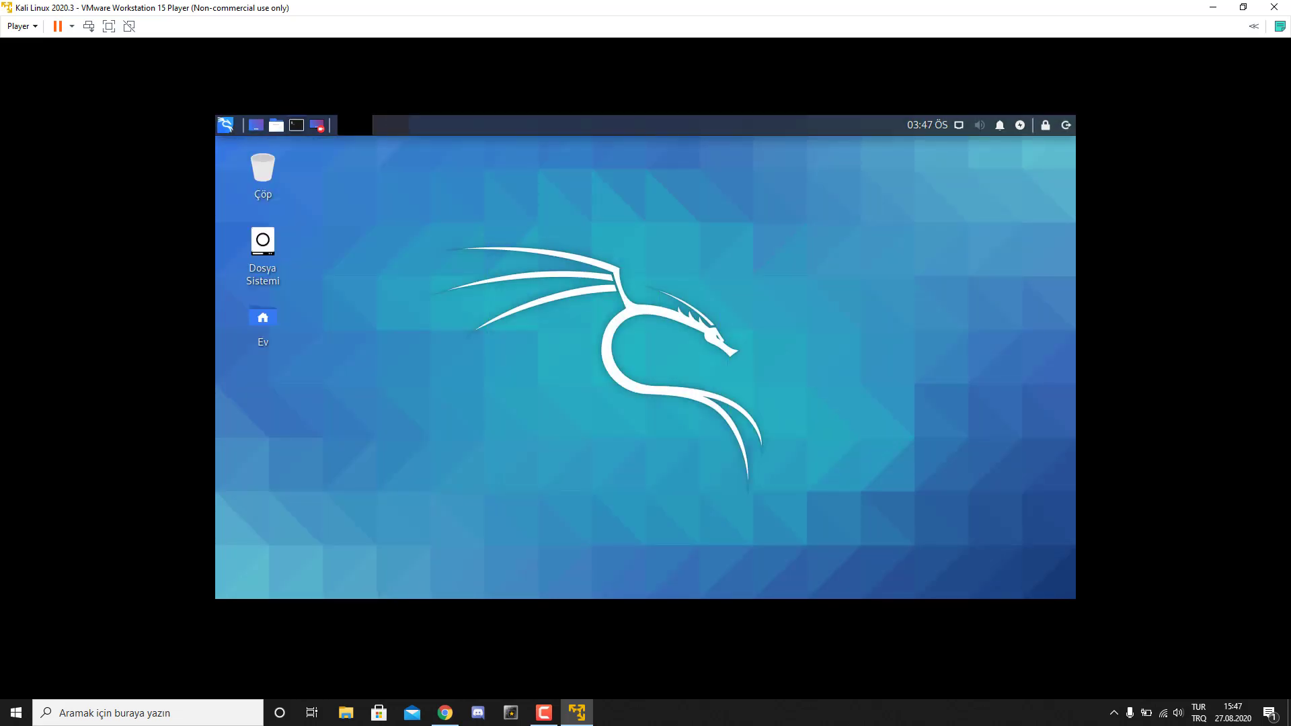
- Open a root terminal with Ctrl+Alt+T and move it to the desktop centre
key(ctrl+alt+t)
drag(412, 145, 659, 205)
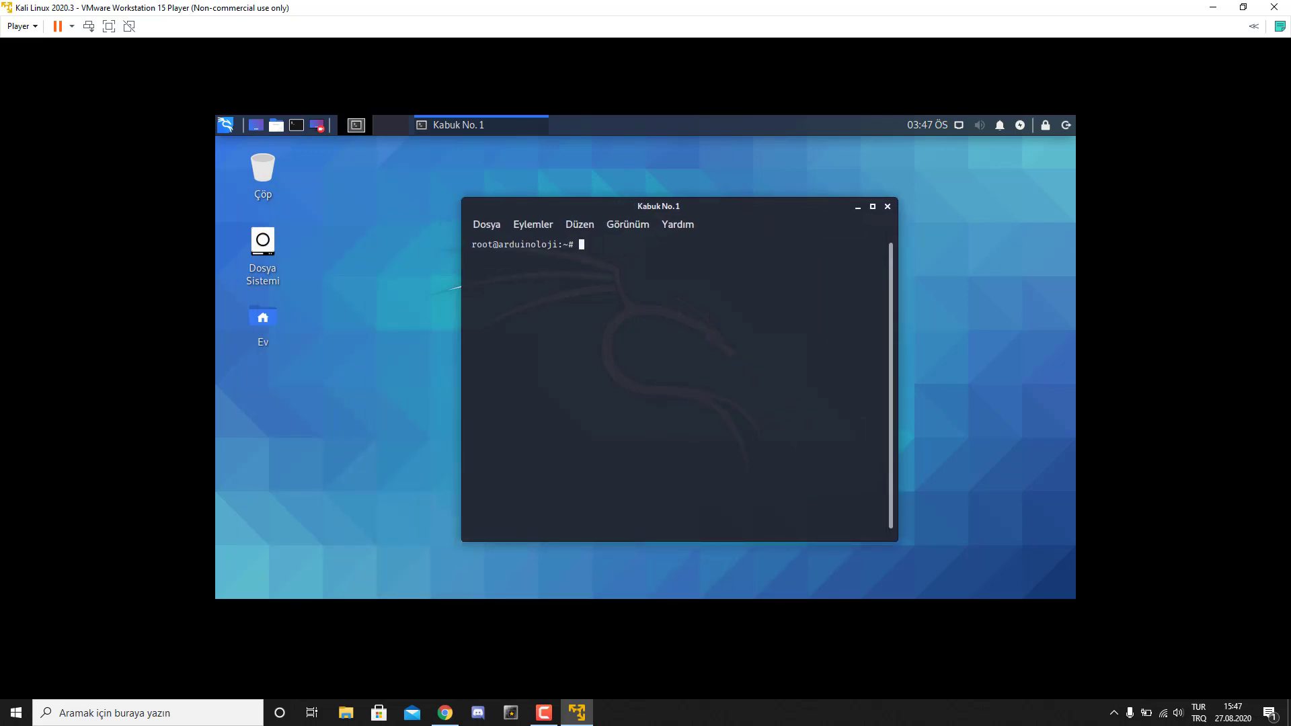
drag(471, 244, 563, 244)
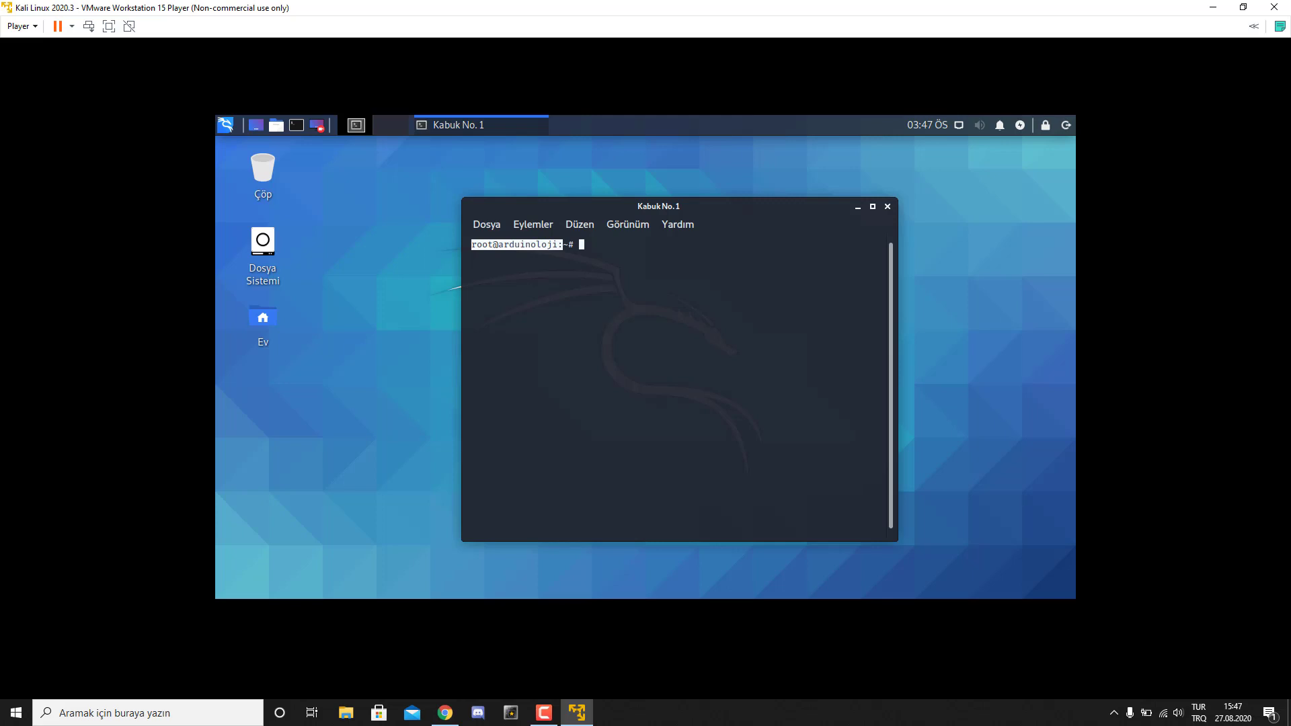
key(Escape)
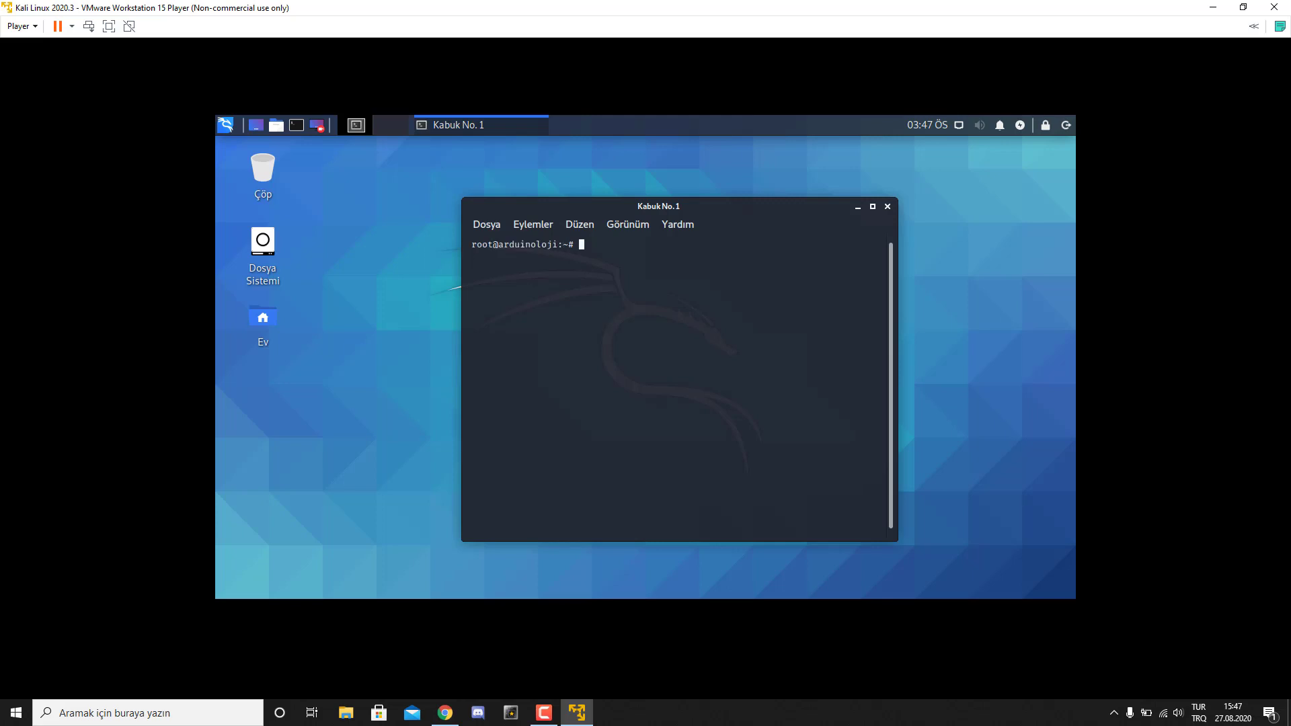
- Go up to the filesystem root, then into /home and list its folders
text(cd ..)
key(Return)
text(ls)
key(Return)
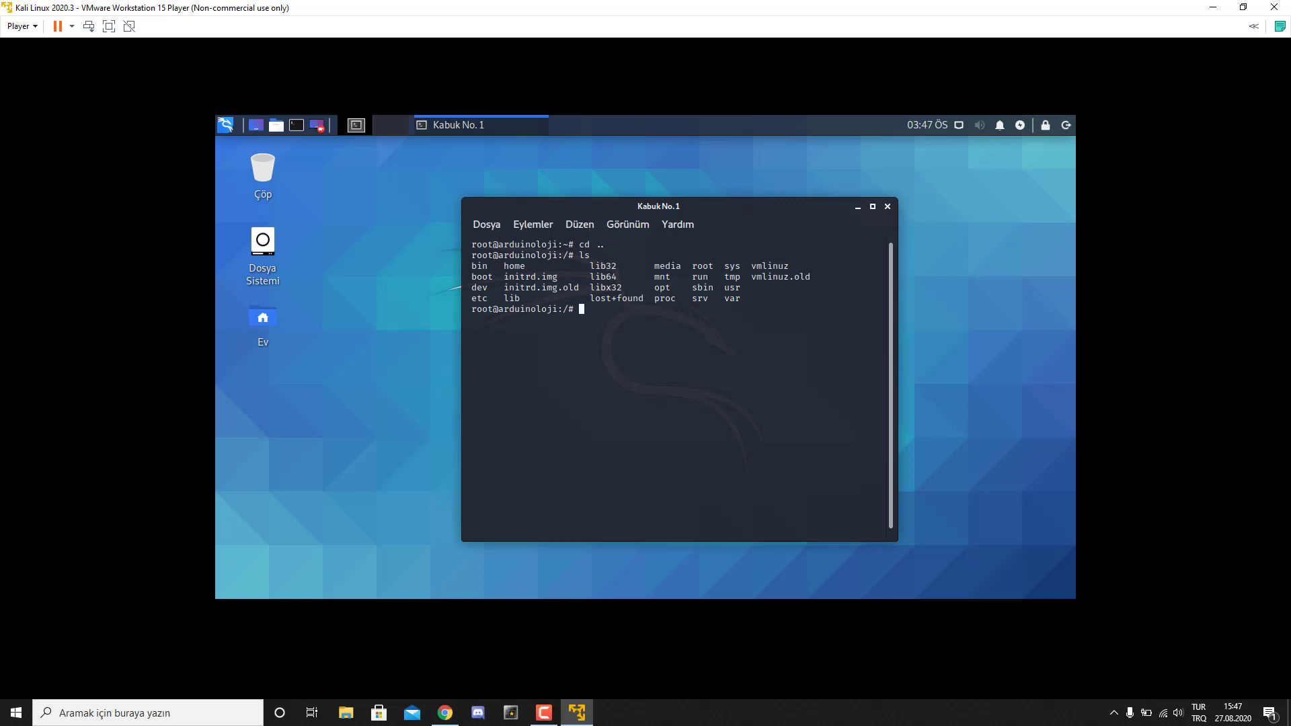
text(cd h)
key(Tab)
key(Return)
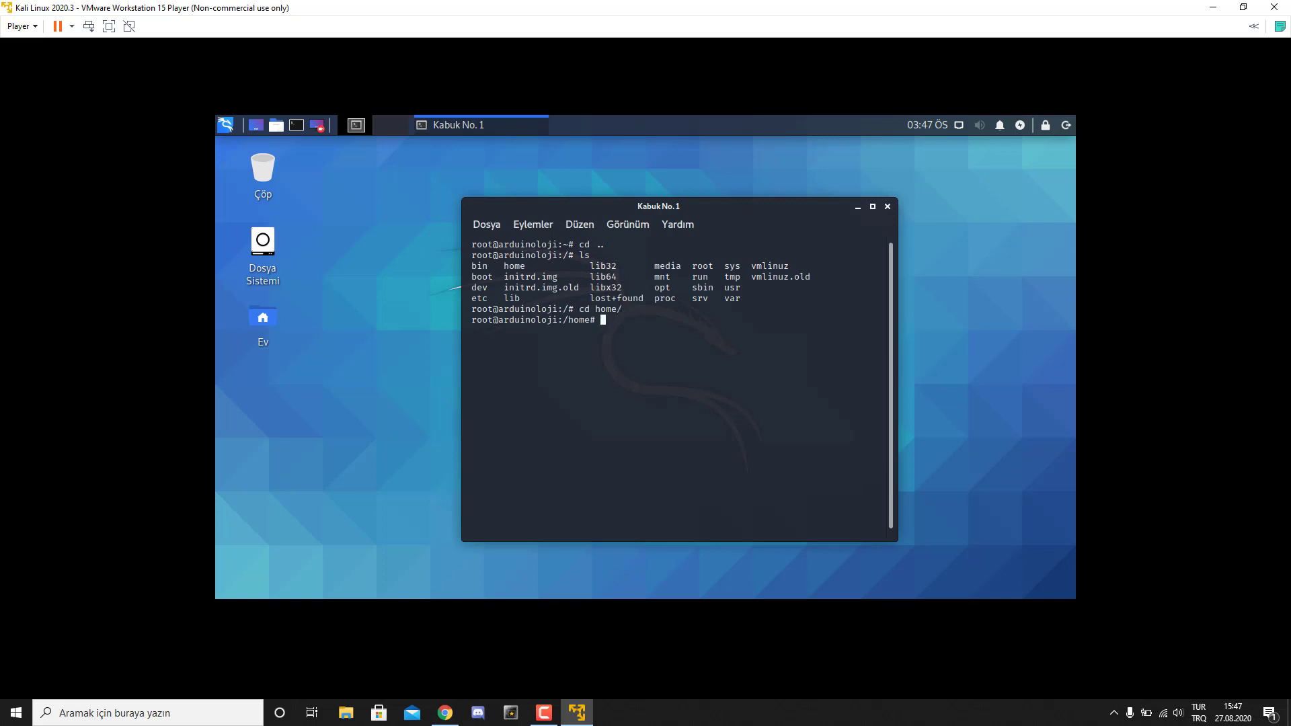
text(ls)
key(Return)
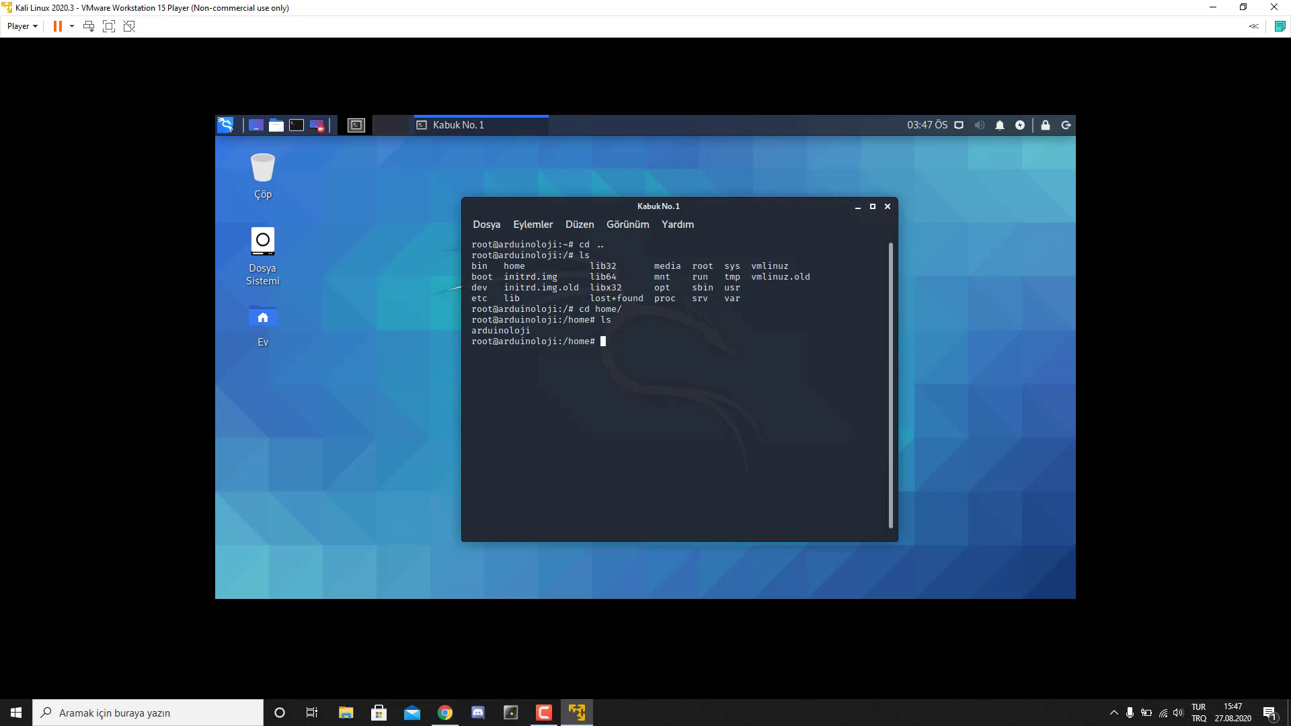
- Enter the regular user's home folder and list all files with ls -la to find .bashrc
text(cd arduinoloji/)
key(Return)
text(ls -la)
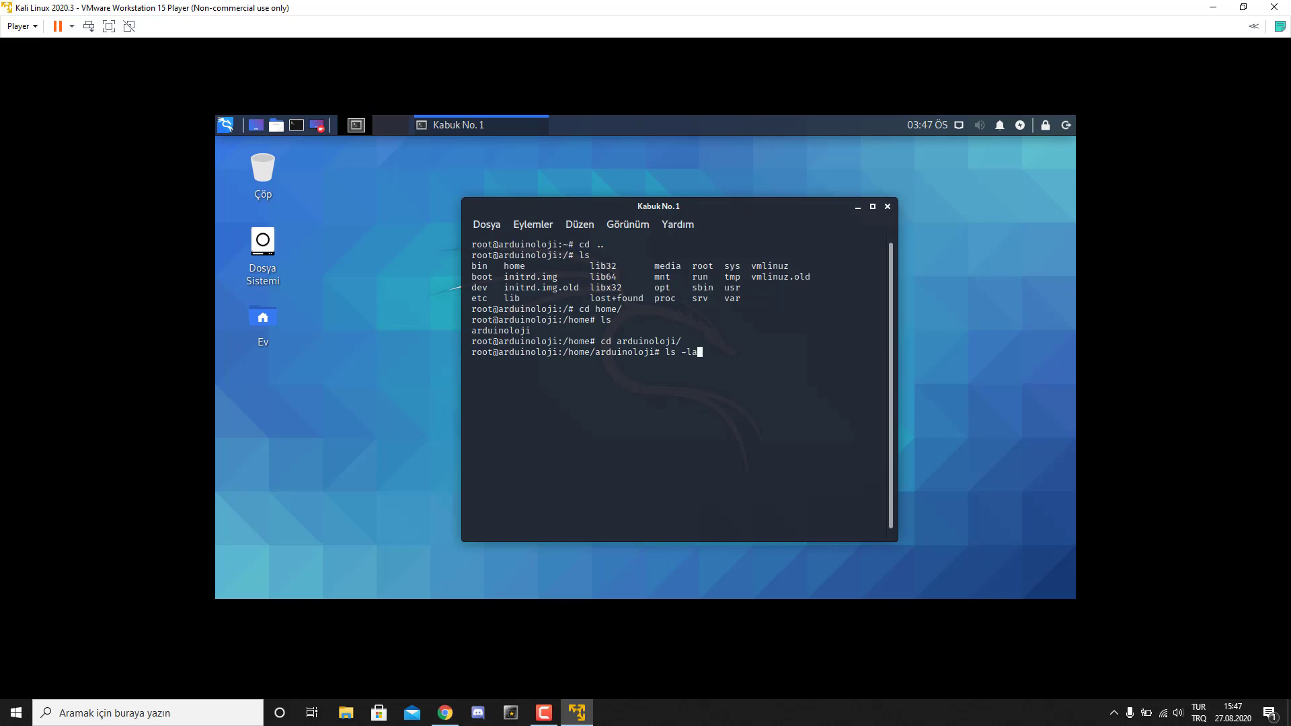
key(Return)
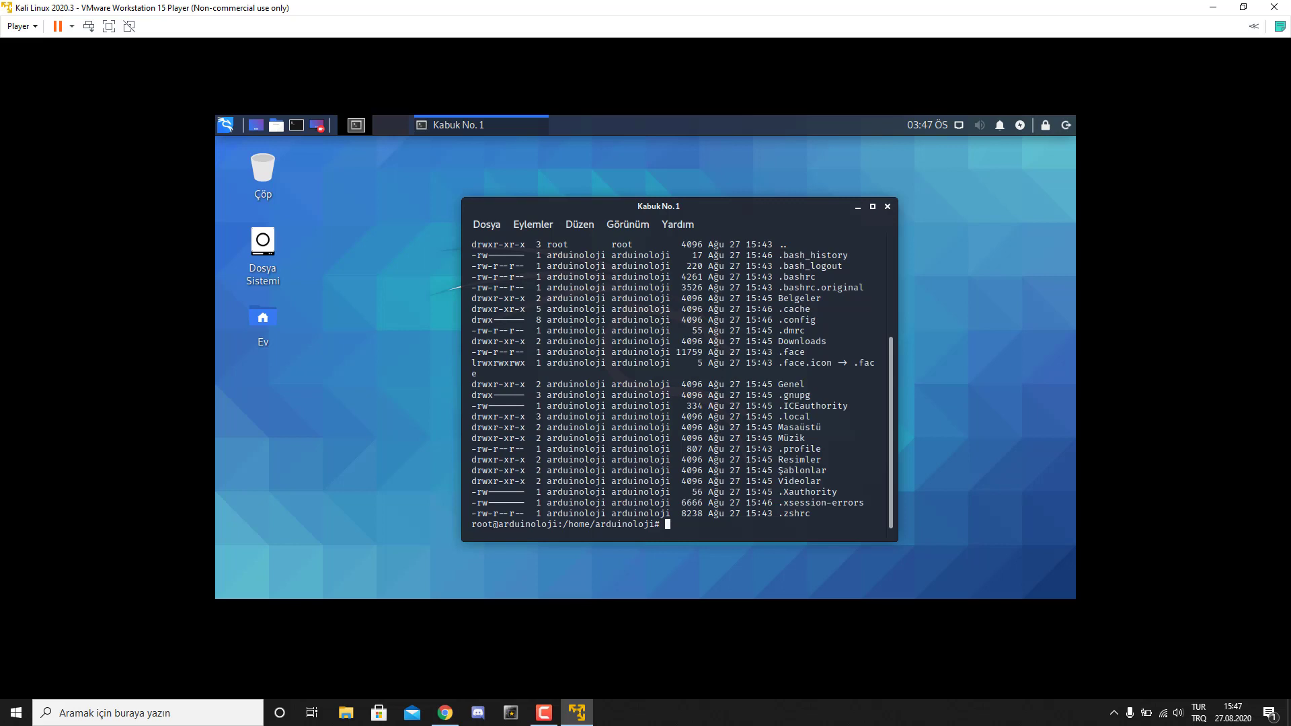
scroll(679, 383, up, 2)
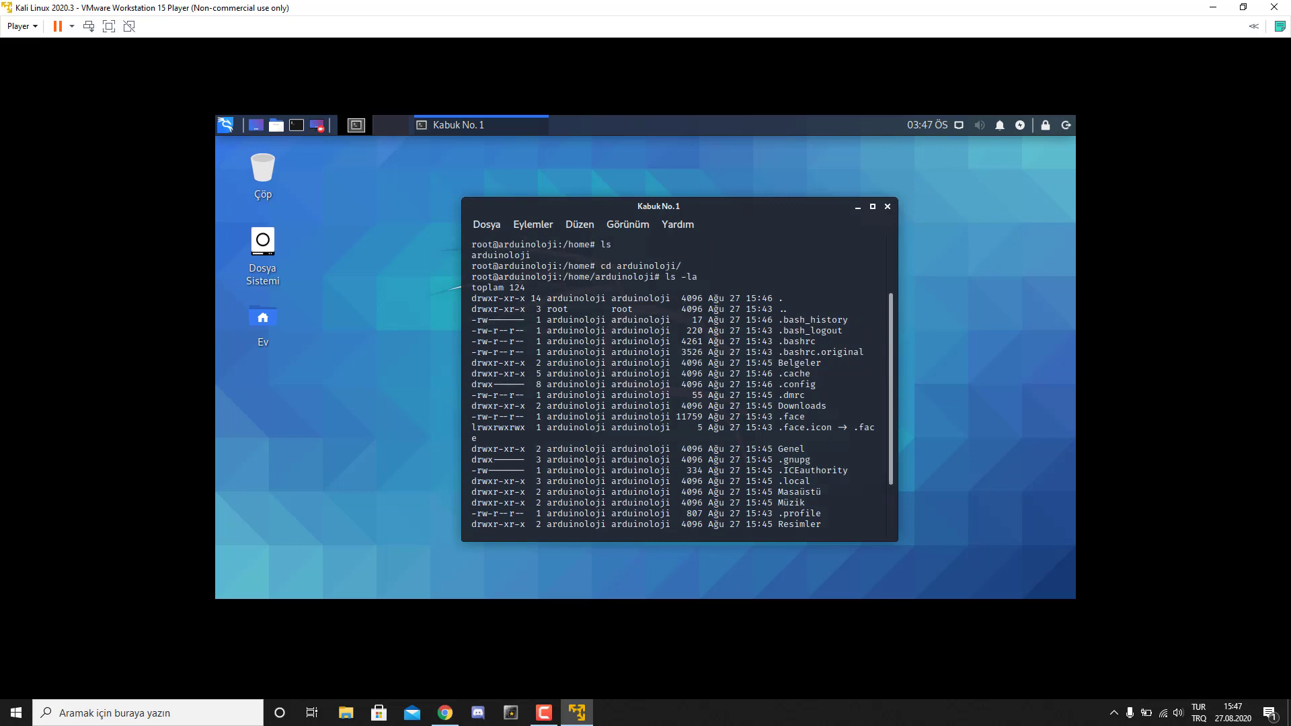
scroll(679, 383, down, 2)
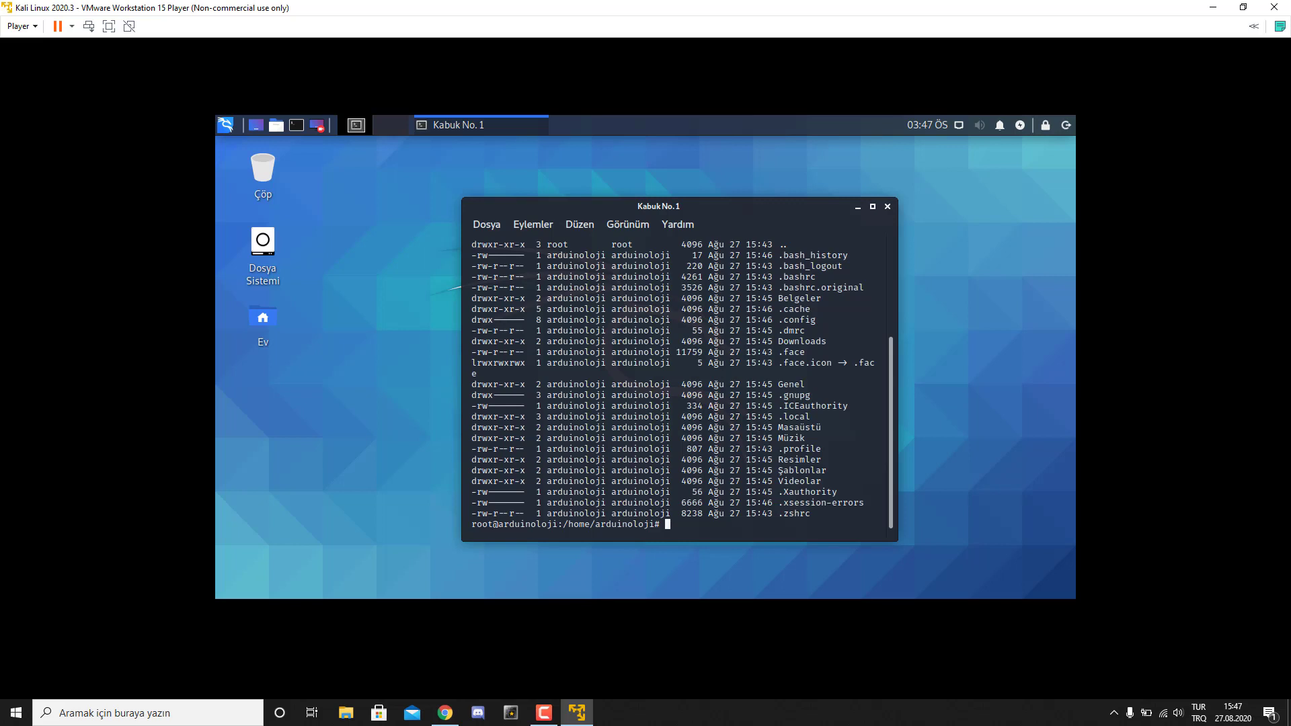
drag(783, 276, 820, 276)
- Copy .bashrc into /root/ with cp .bashrc /root/
text(cp)
text(.bashrc /root/)
key(Return)
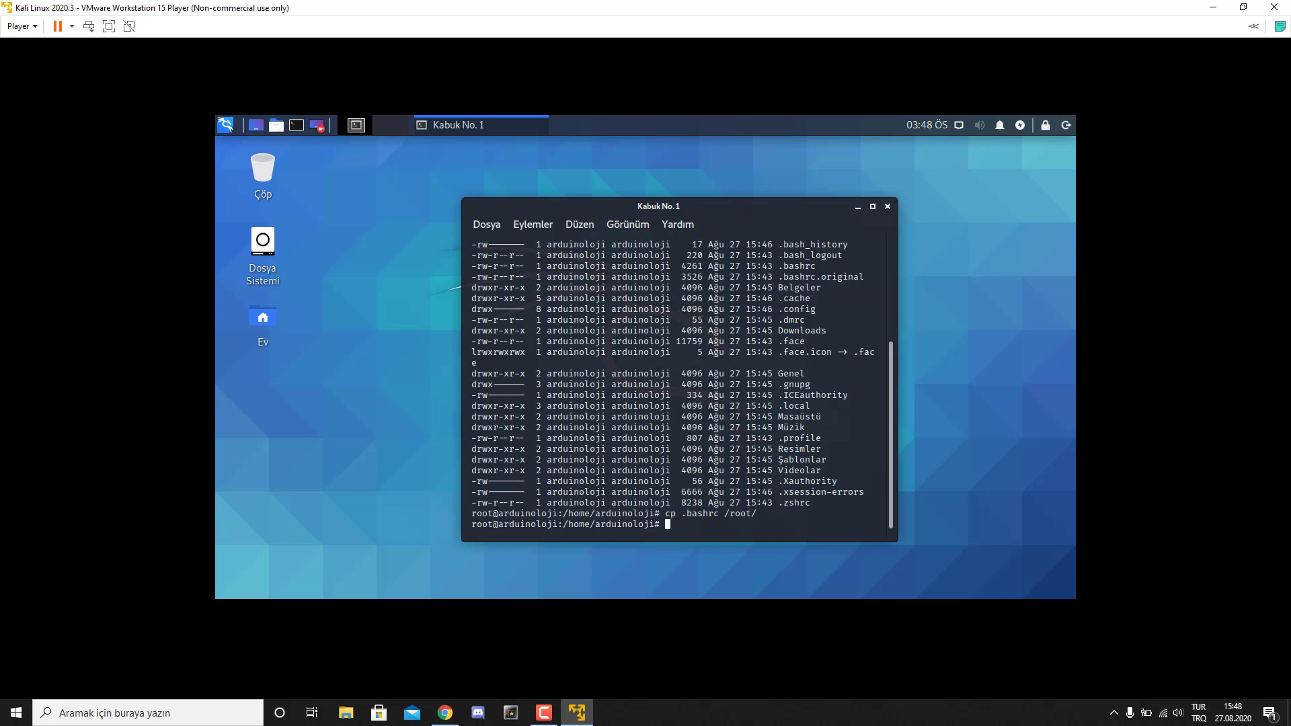
drag(740, 205, 712, 203)
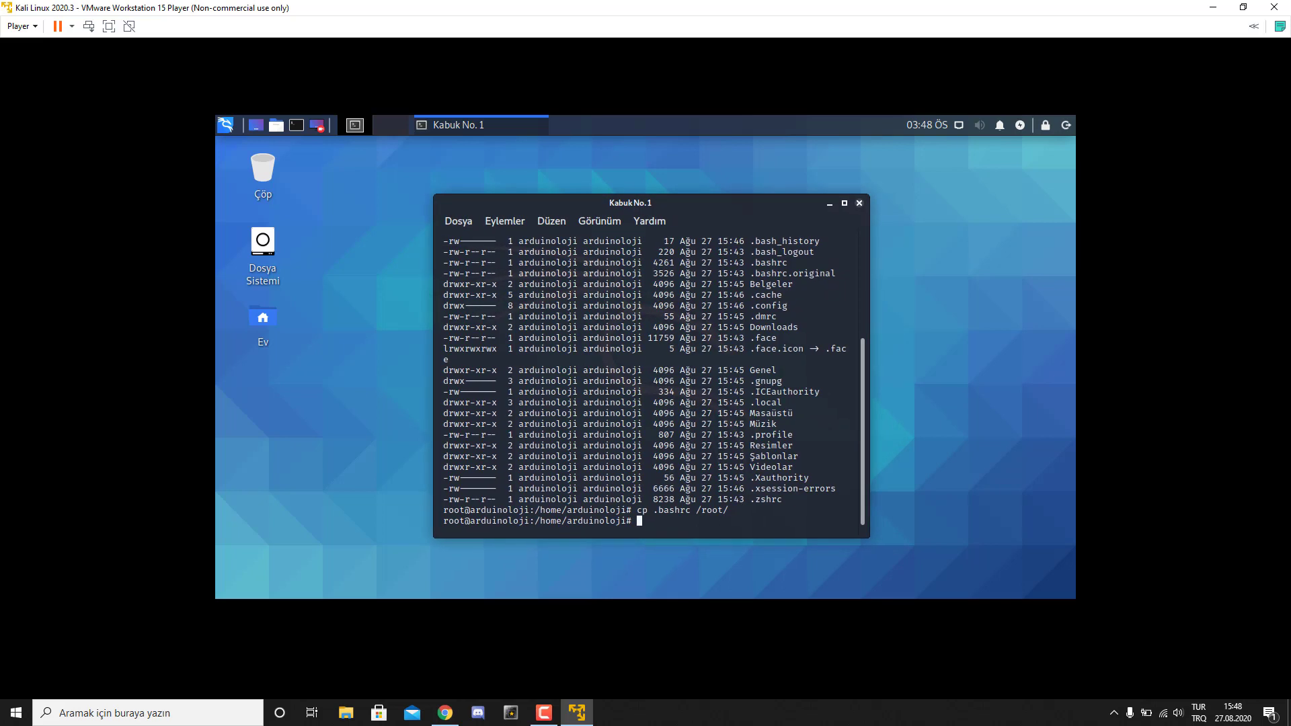
- Close the terminal, log out and back in as root, then open a new terminal
click(858, 203)
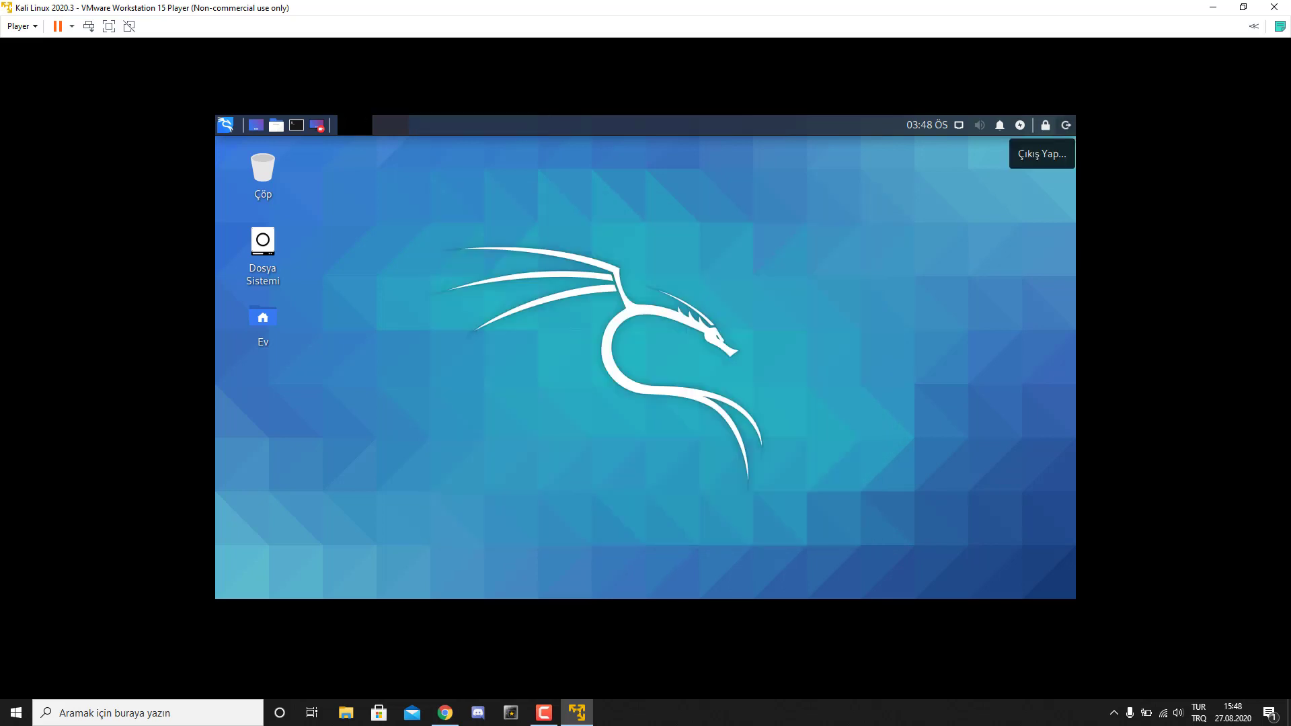
click(1065, 125)
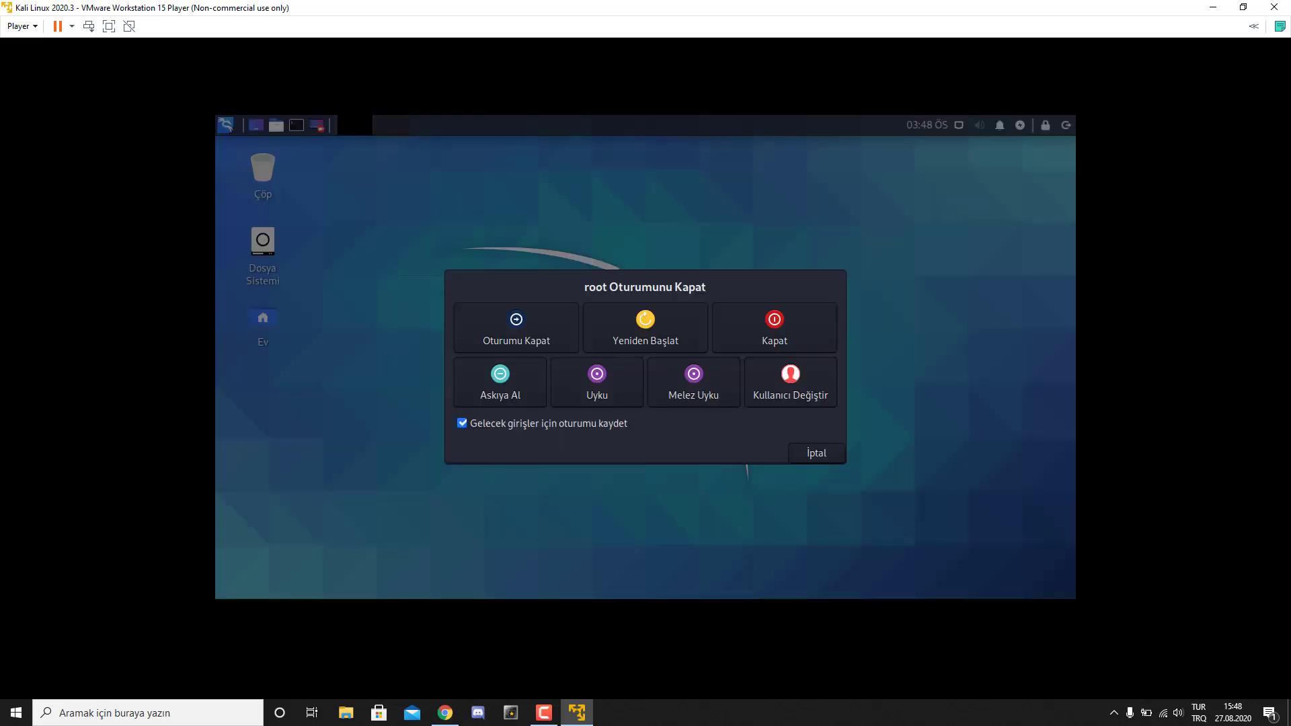
key(Return)
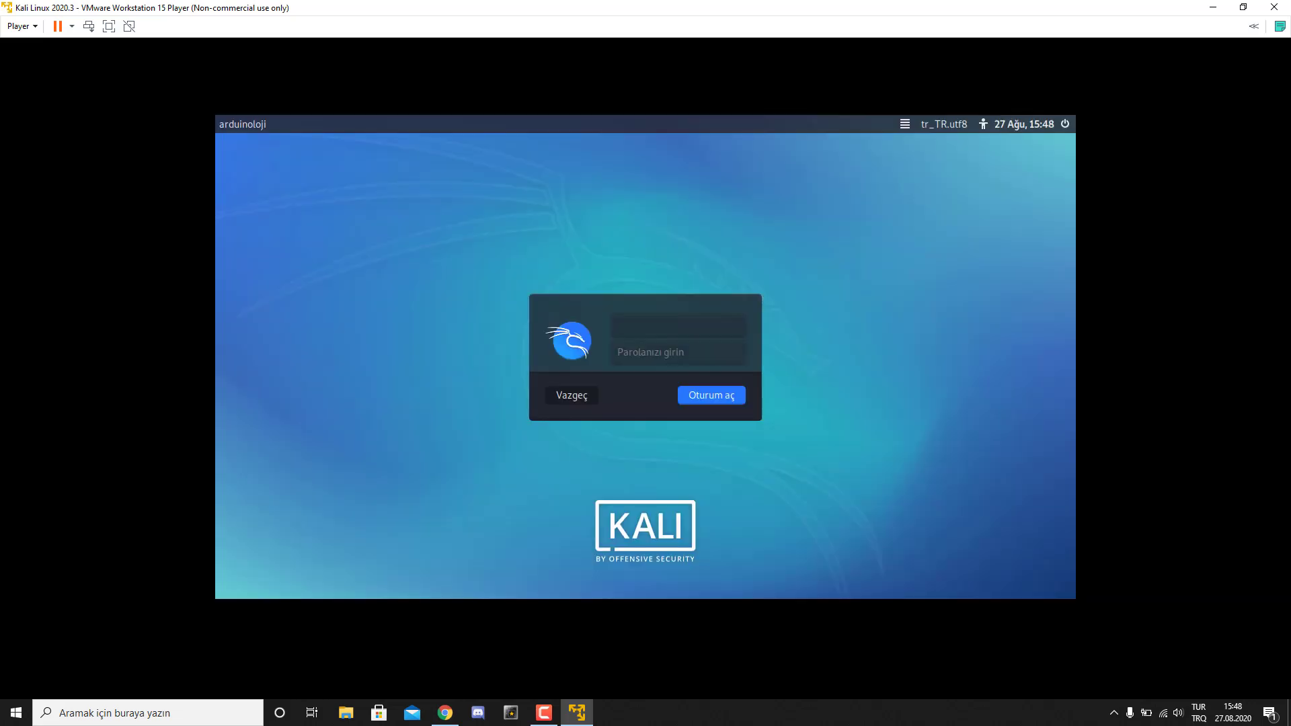
text(root)
key(Return)
text(toor)
key(Return)
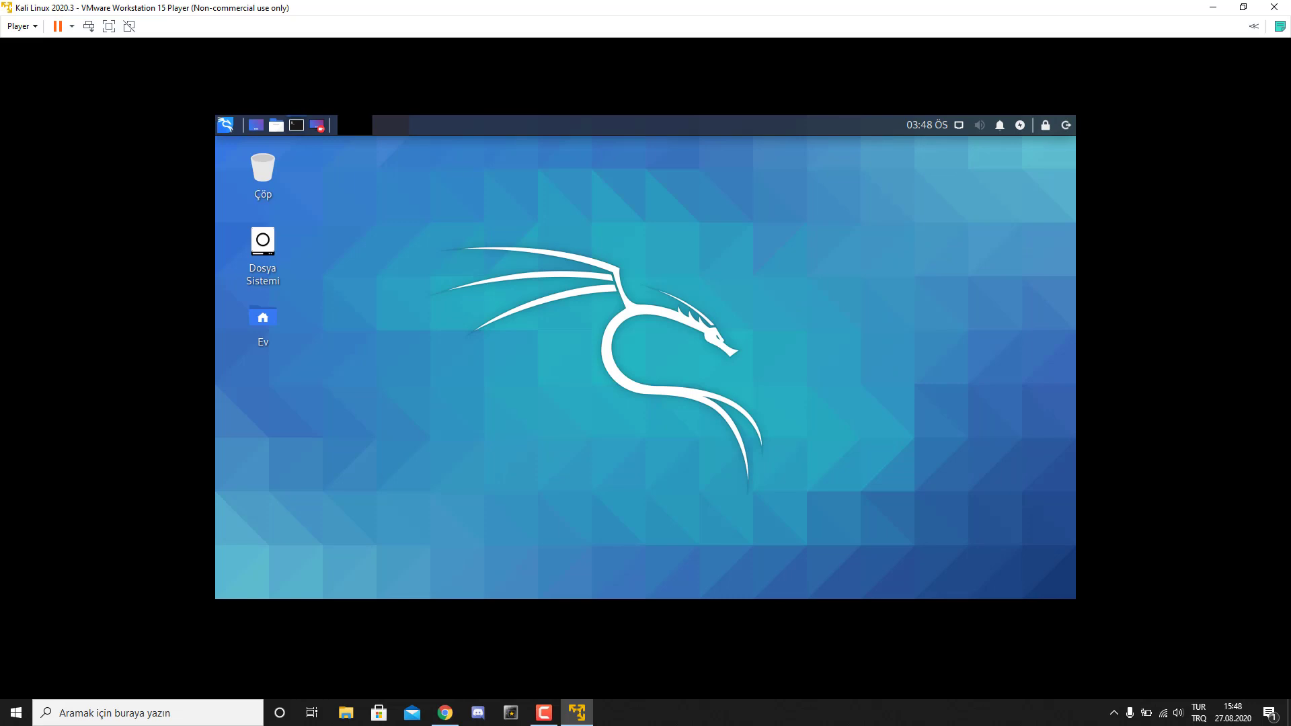
key(ctrl+alt+t)
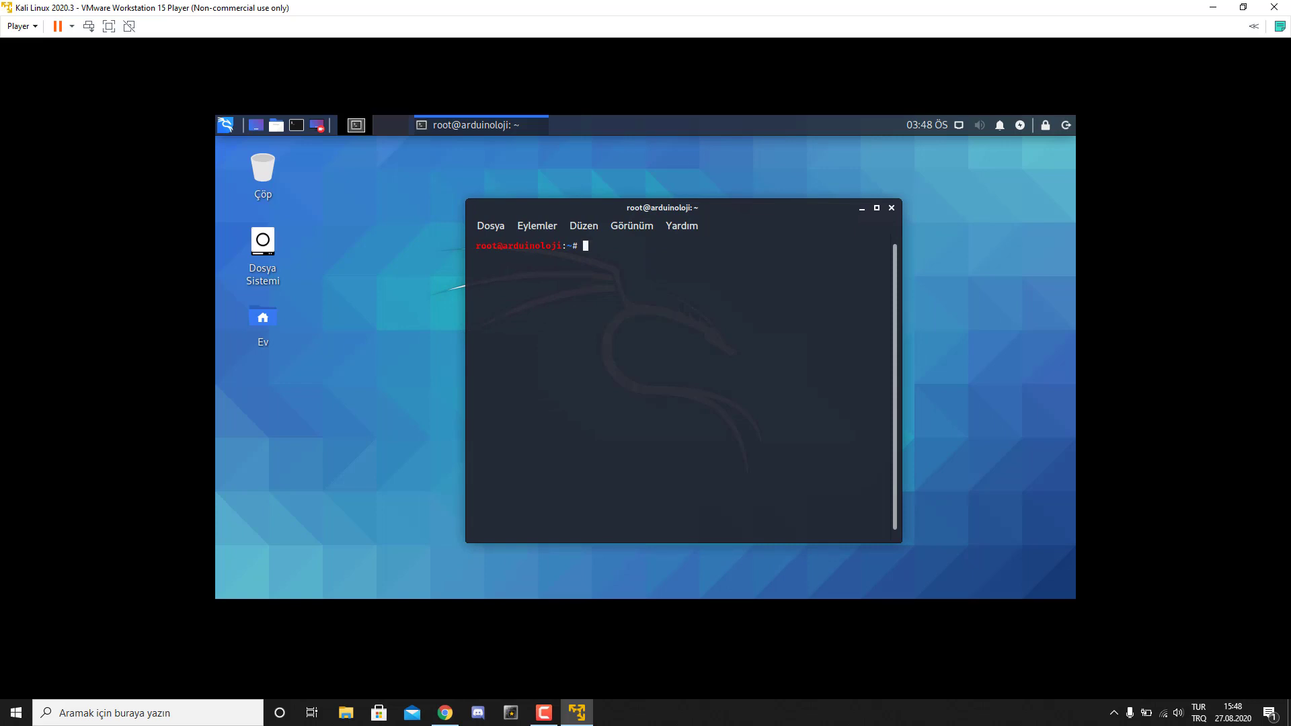
- Set the Kali screen resolution to 1920x1200 in the 'ekran' display settings
click(890, 207)
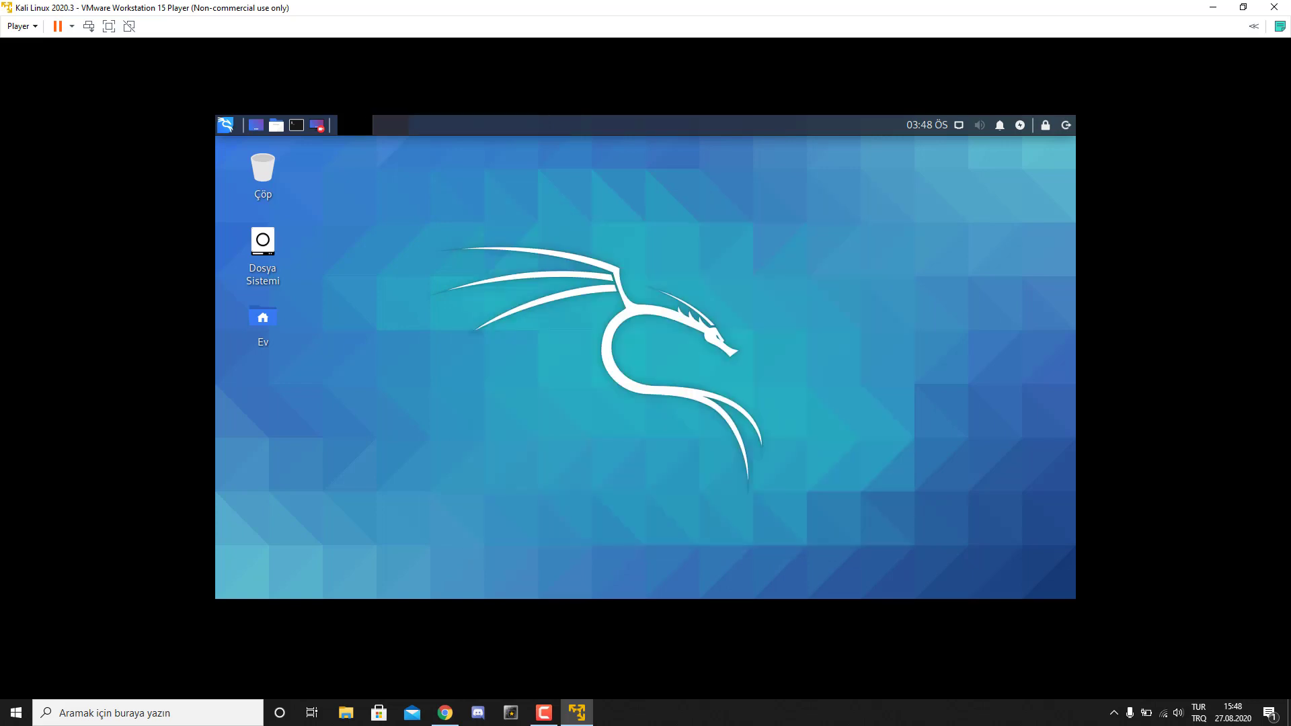
key(super)
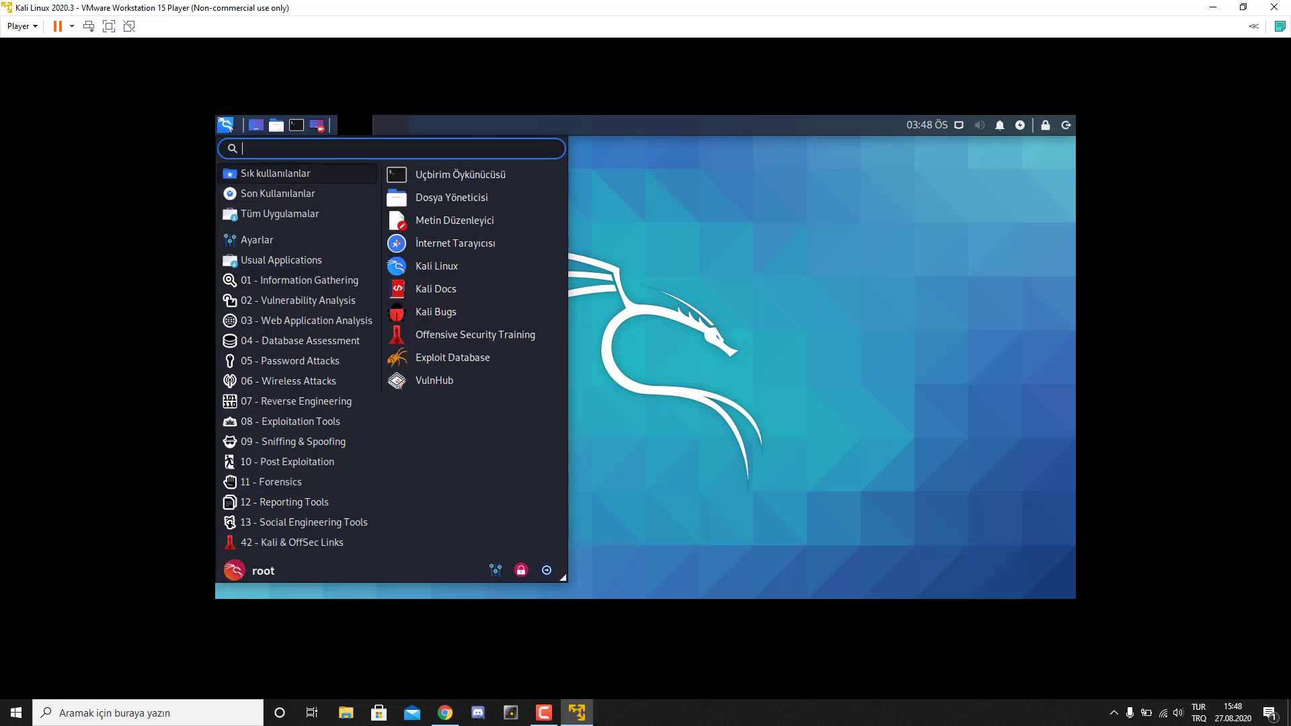
text(ekran)
key(Return)
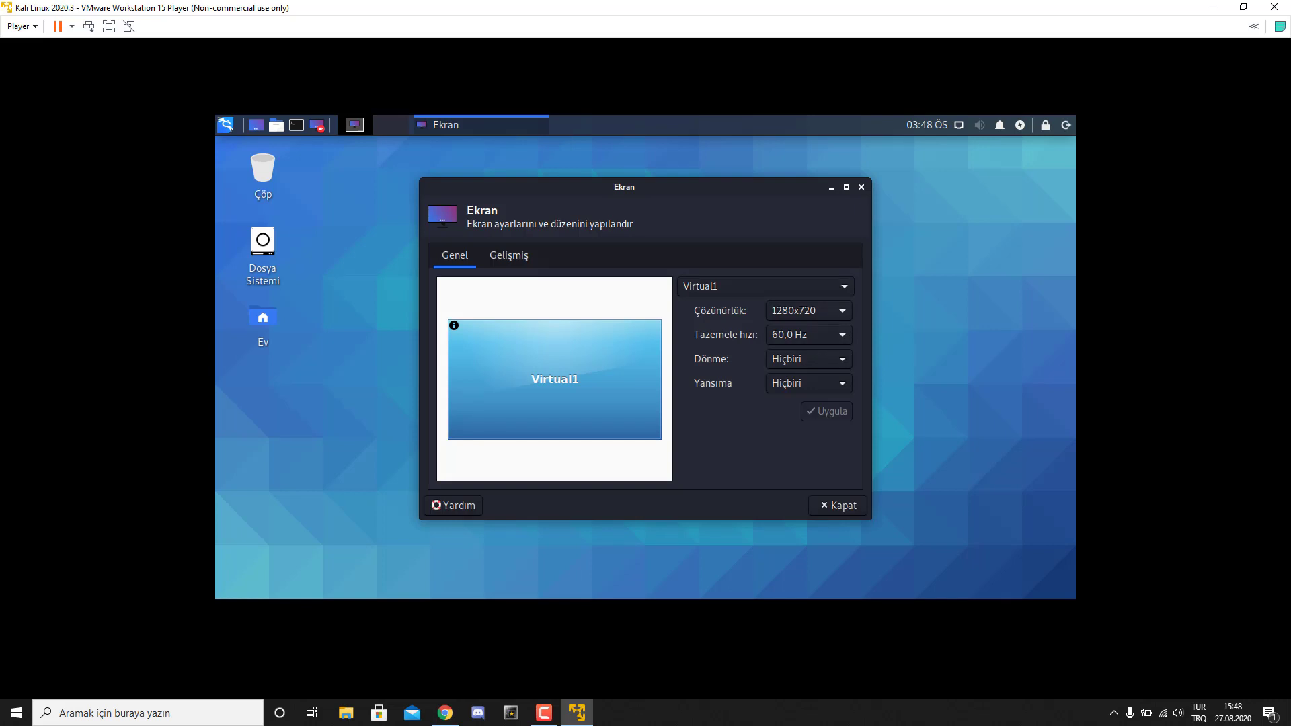
key(space)
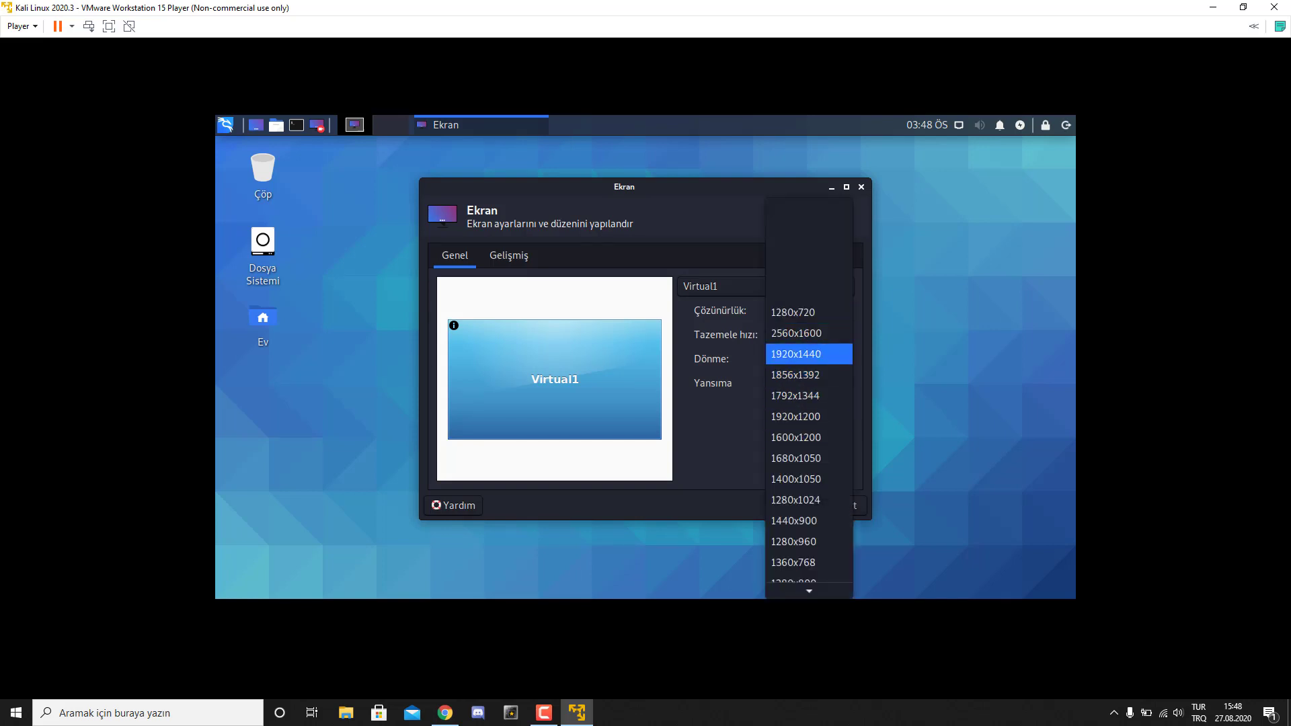
key(Down)
key(Down)
key(Down)
key(Return)
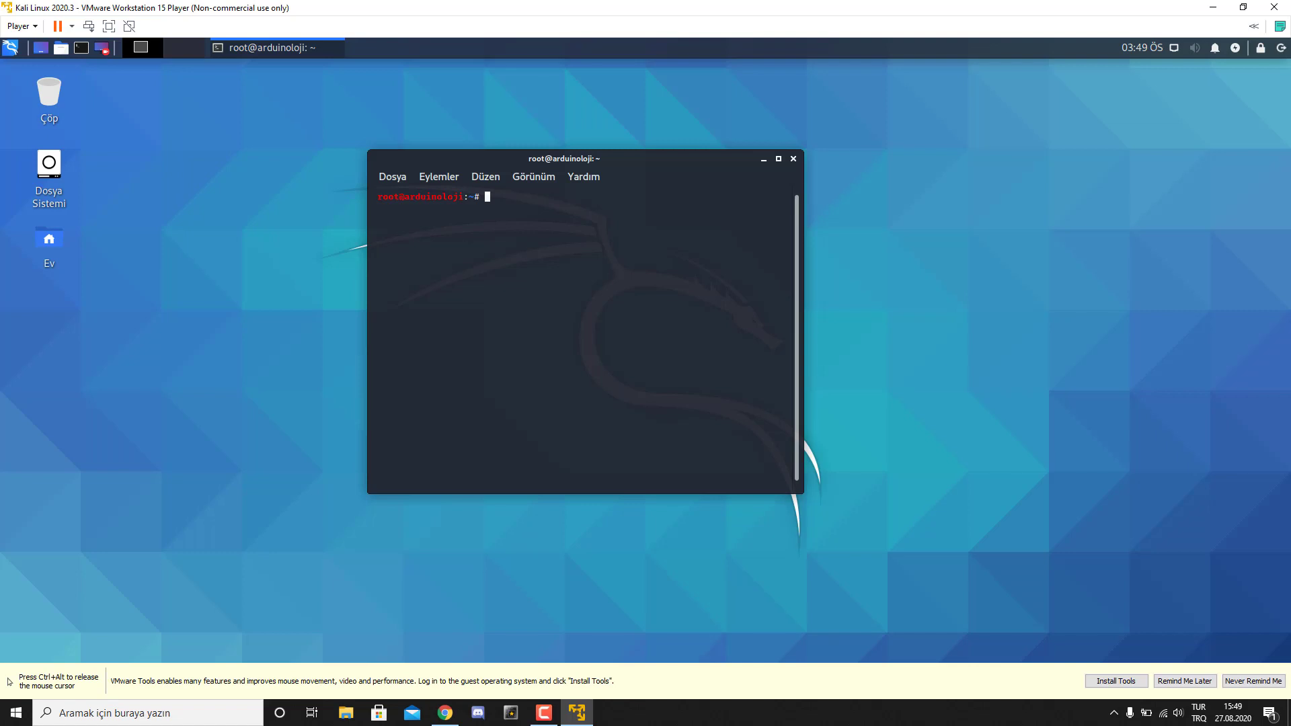
- Start the VMware Tools installation from the player and dismiss the instructions bar
key(ctrl+alt)
key(ctrl+g)
key(ctrl+alt)
key(Return)
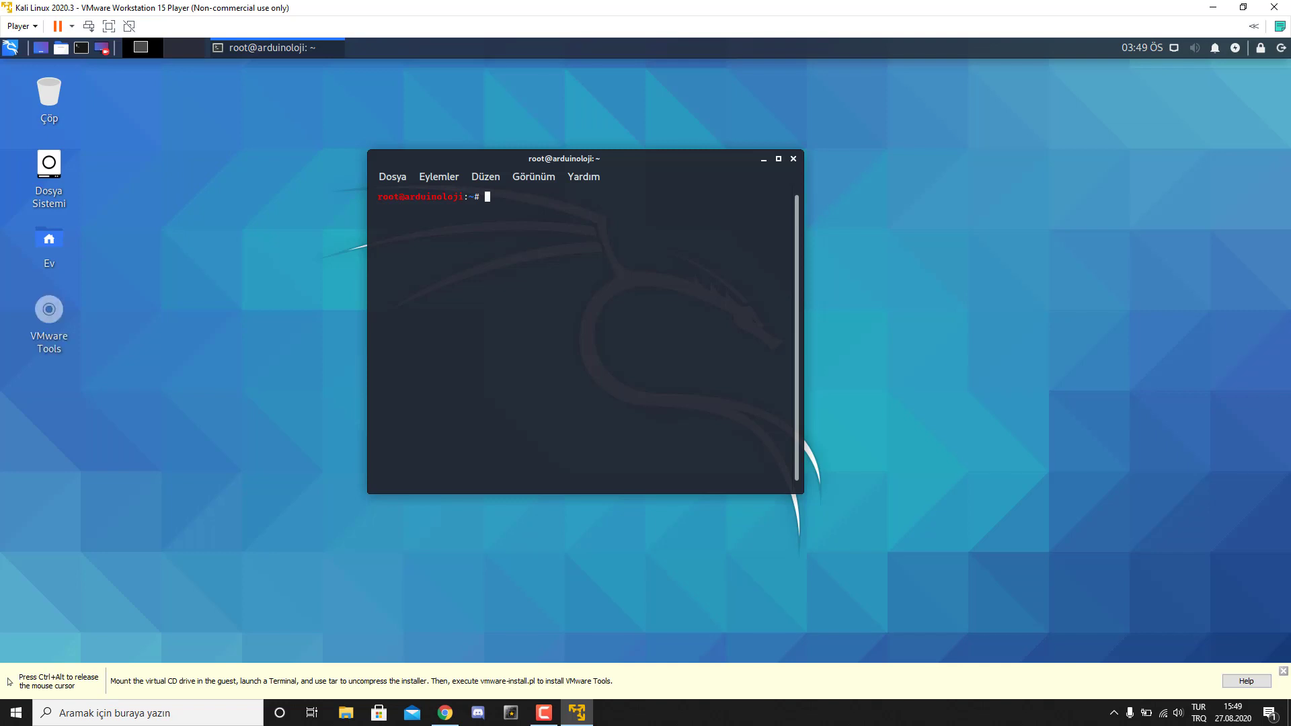
key(ctrl+alt)
click(1283, 671)
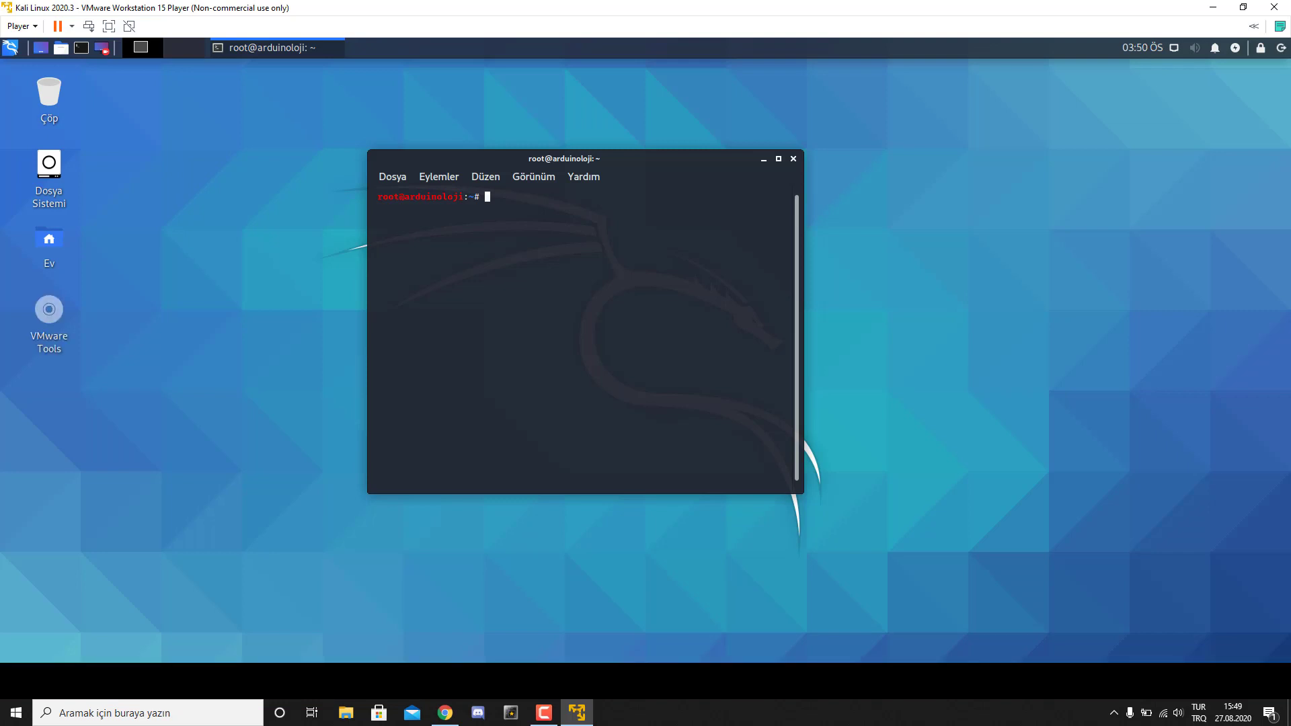
- Check the mounted VMware Tools cdrom0 disc contents, close it, and reposition the terminal
double_click(49, 309)
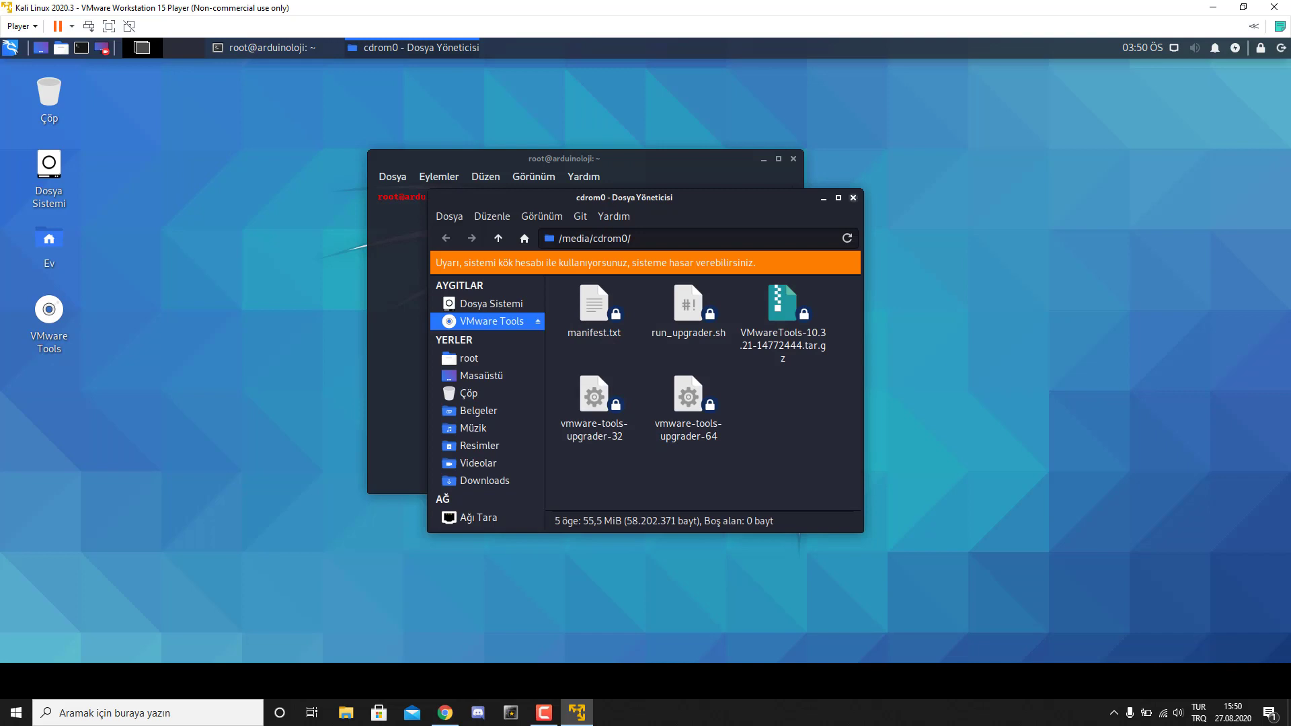
click(852, 198)
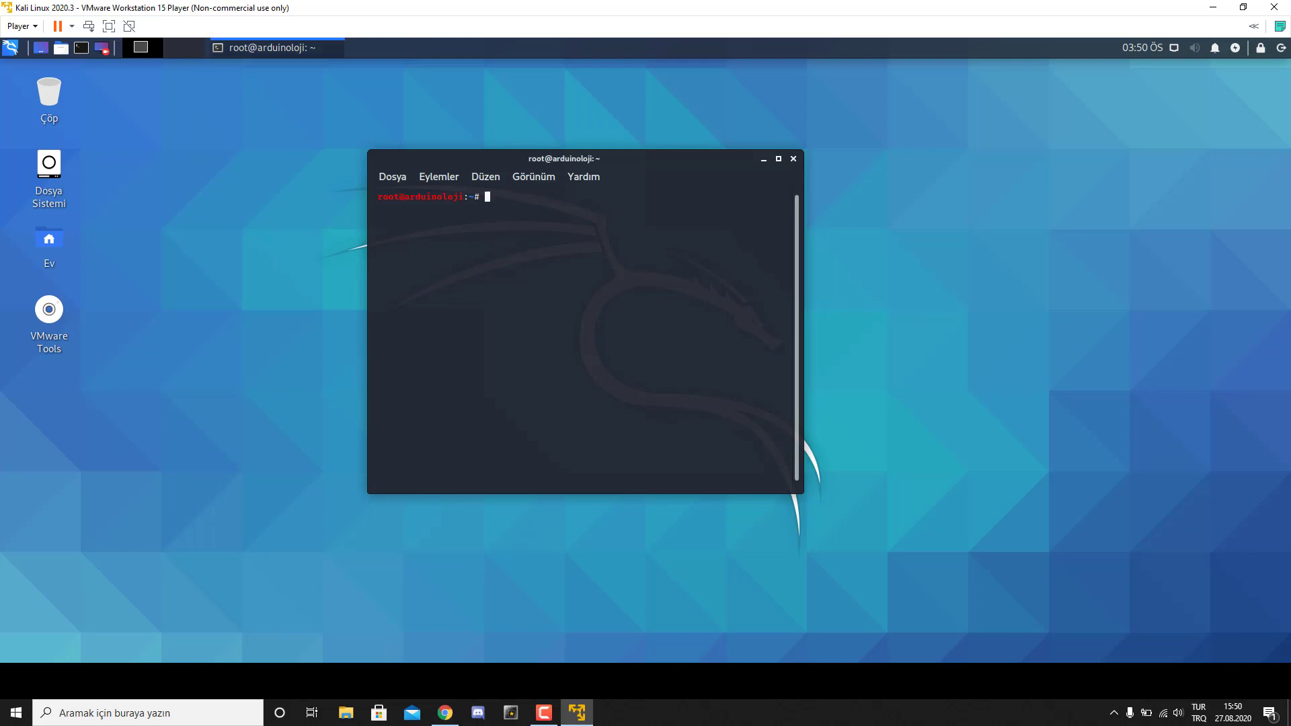
drag(471, 158, 489, 158)
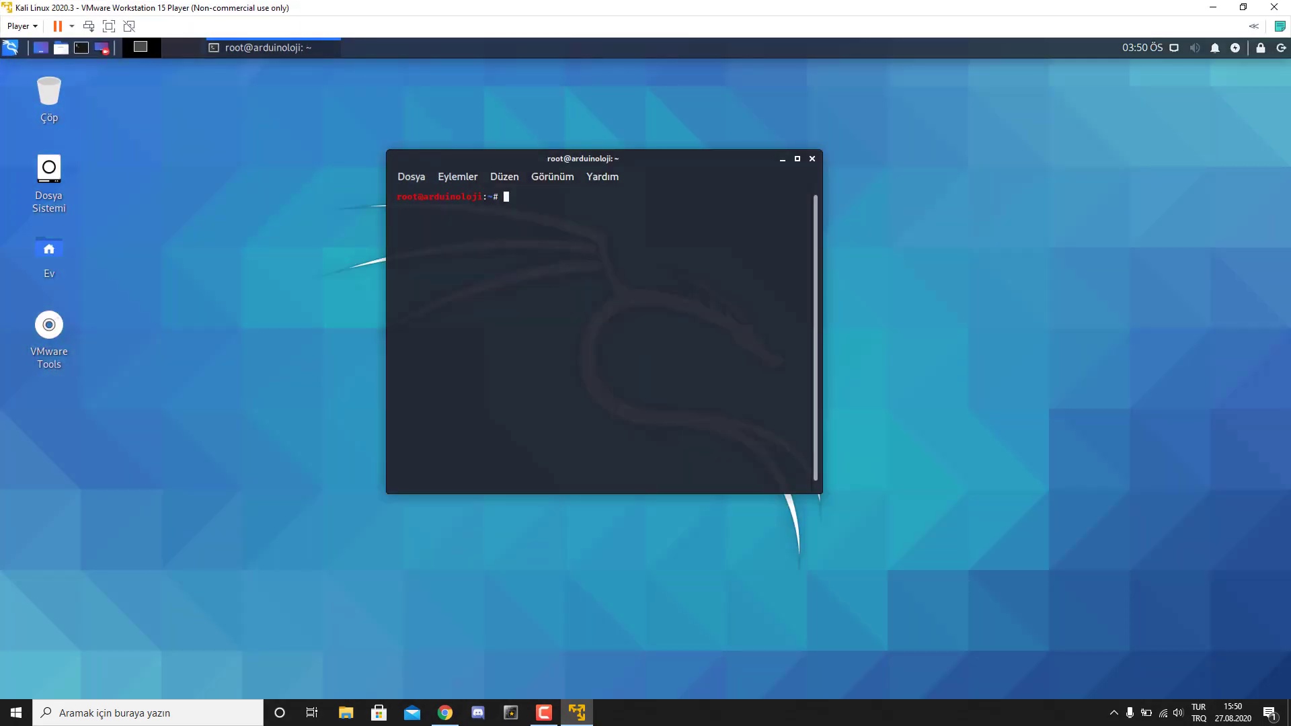
drag(470, 158, 527, 208)
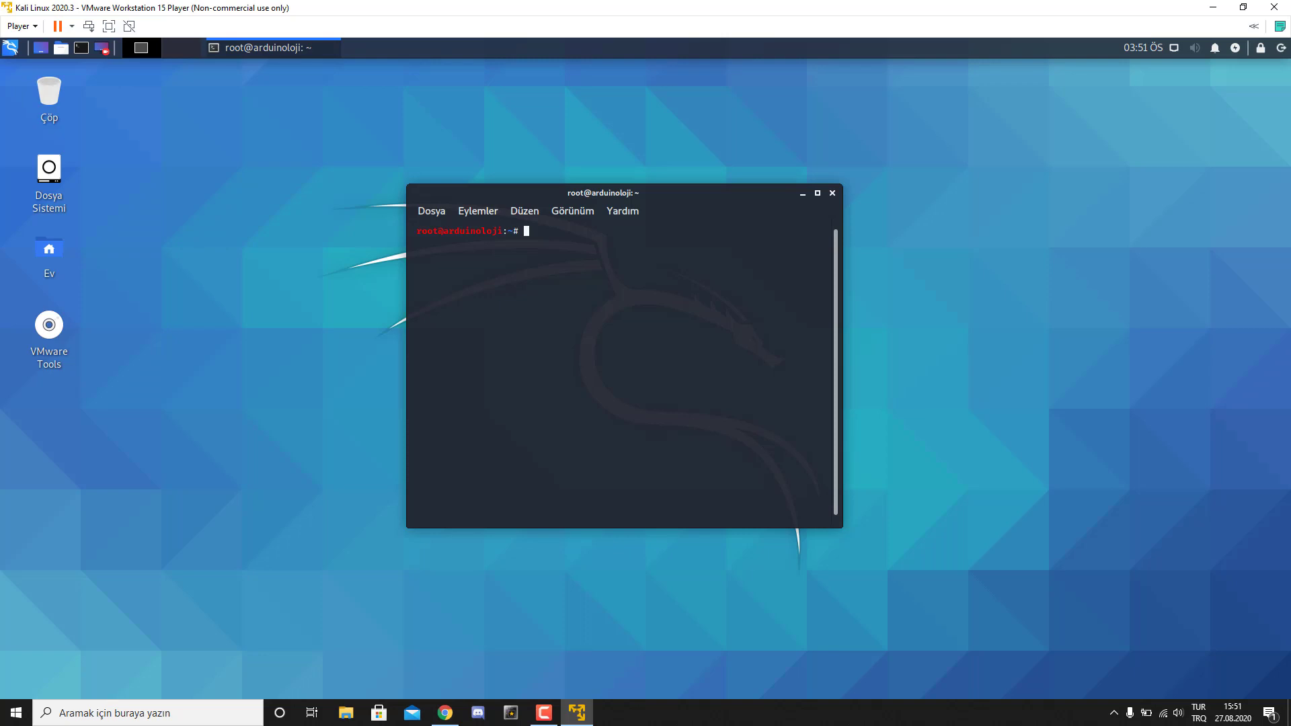
- Search the web for 'kali linux repo' in Firefox and open Kali Network Repositories
click(10, 47)
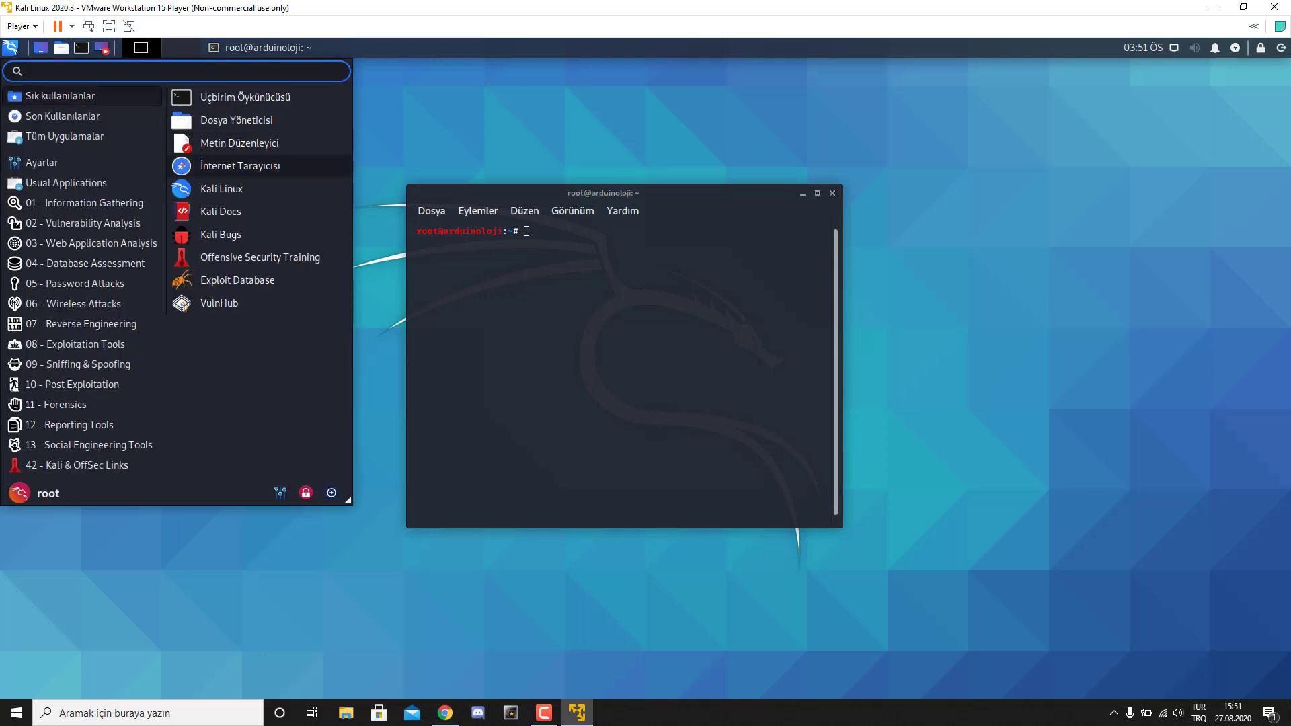
key(Escape)
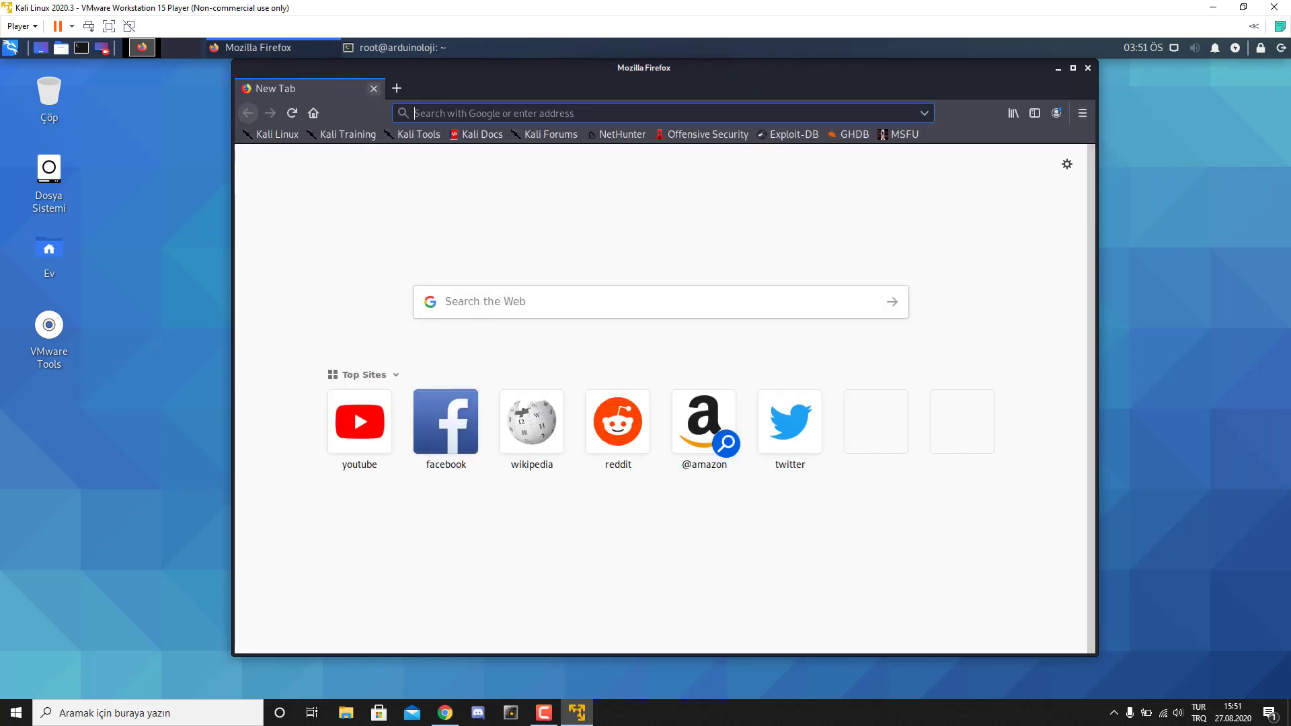
text(kali li,)
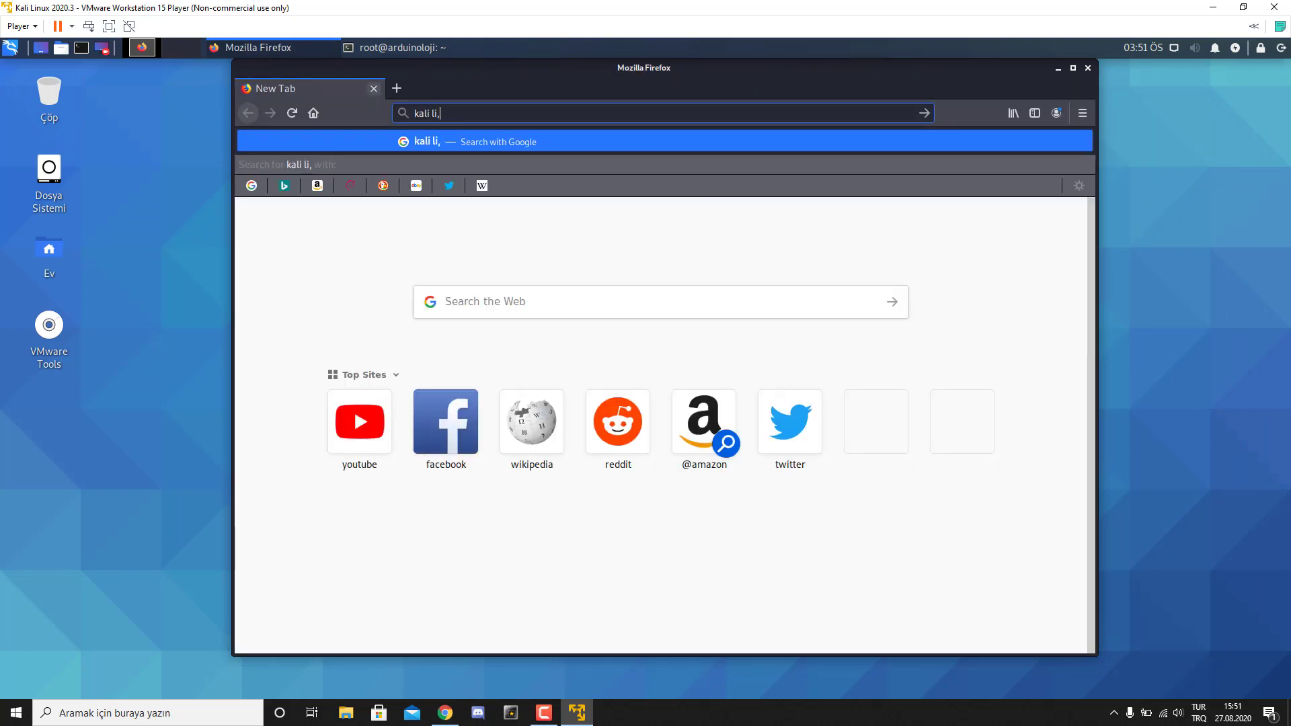
key(BackSpace)
text(nux)
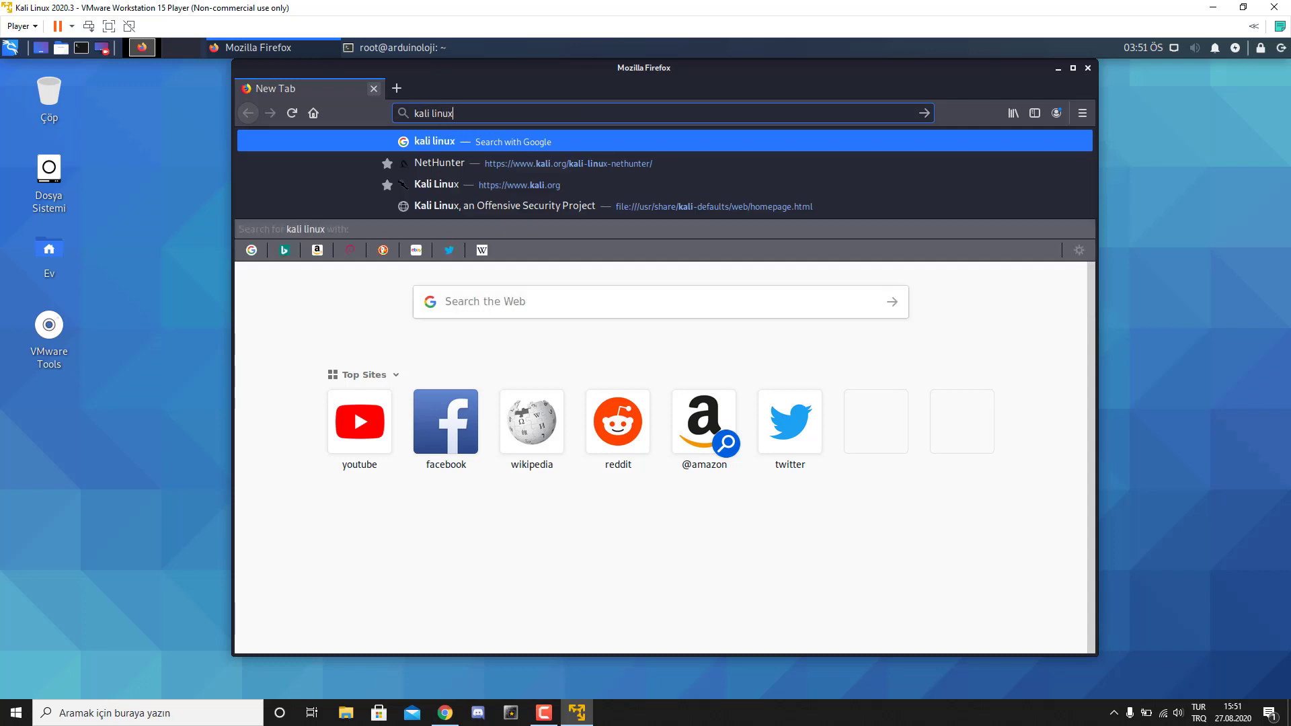
text( repo)
key(Return)
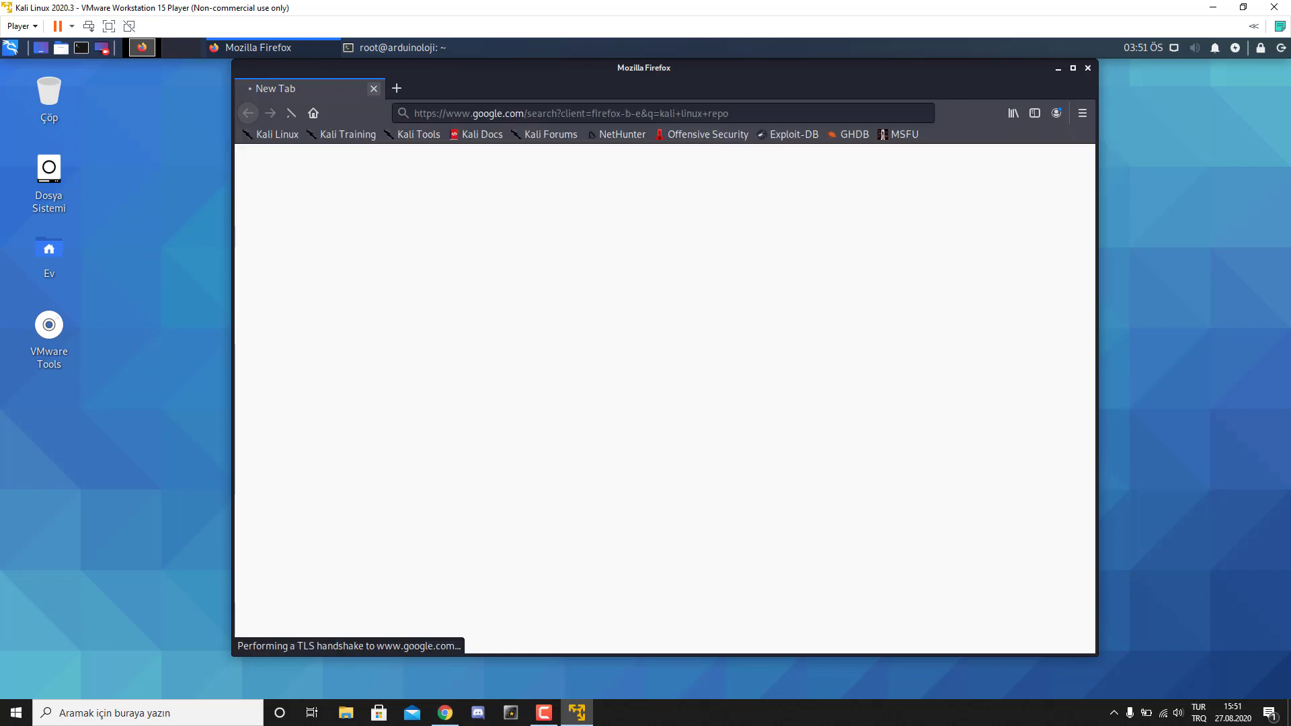
click(531, 334)
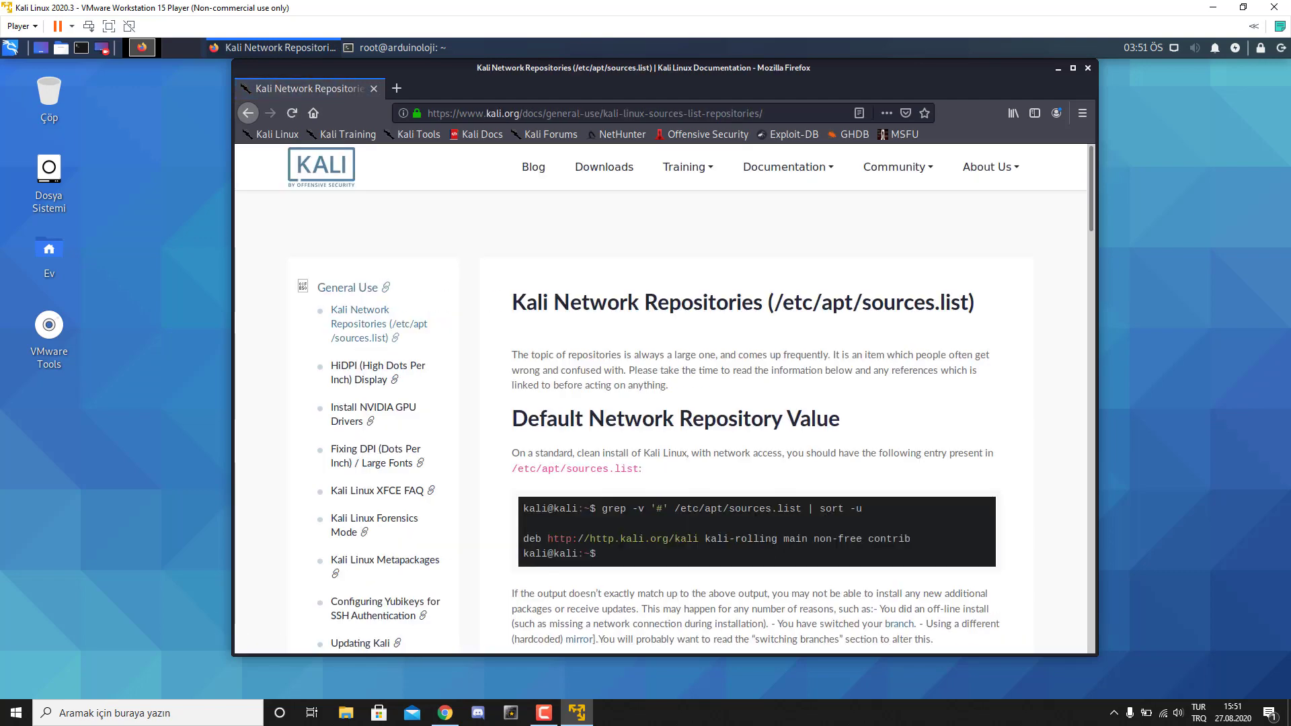
- Copy the kali-rolling echo command from the page and close Firefox
scroll(753, 437, down, 3)
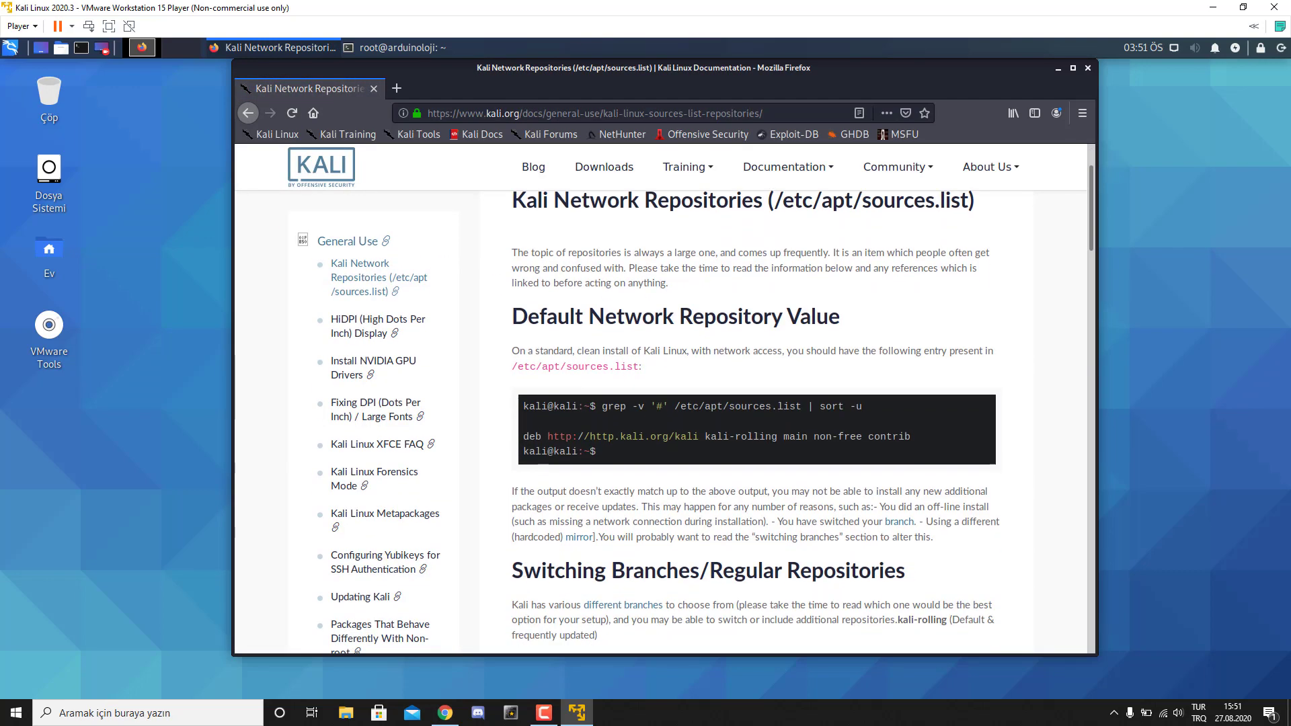
scroll(753, 437, down, 3)
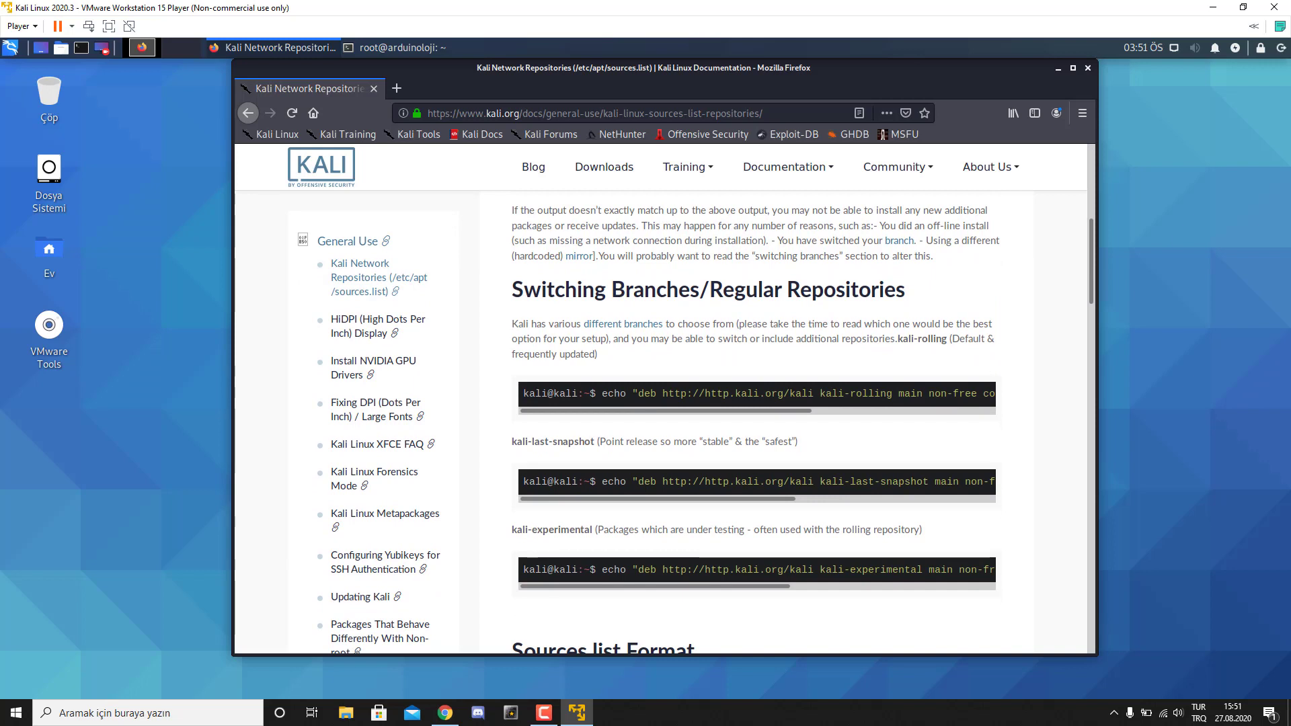
drag(602, 393, 995, 393)
key(ctrl+c)
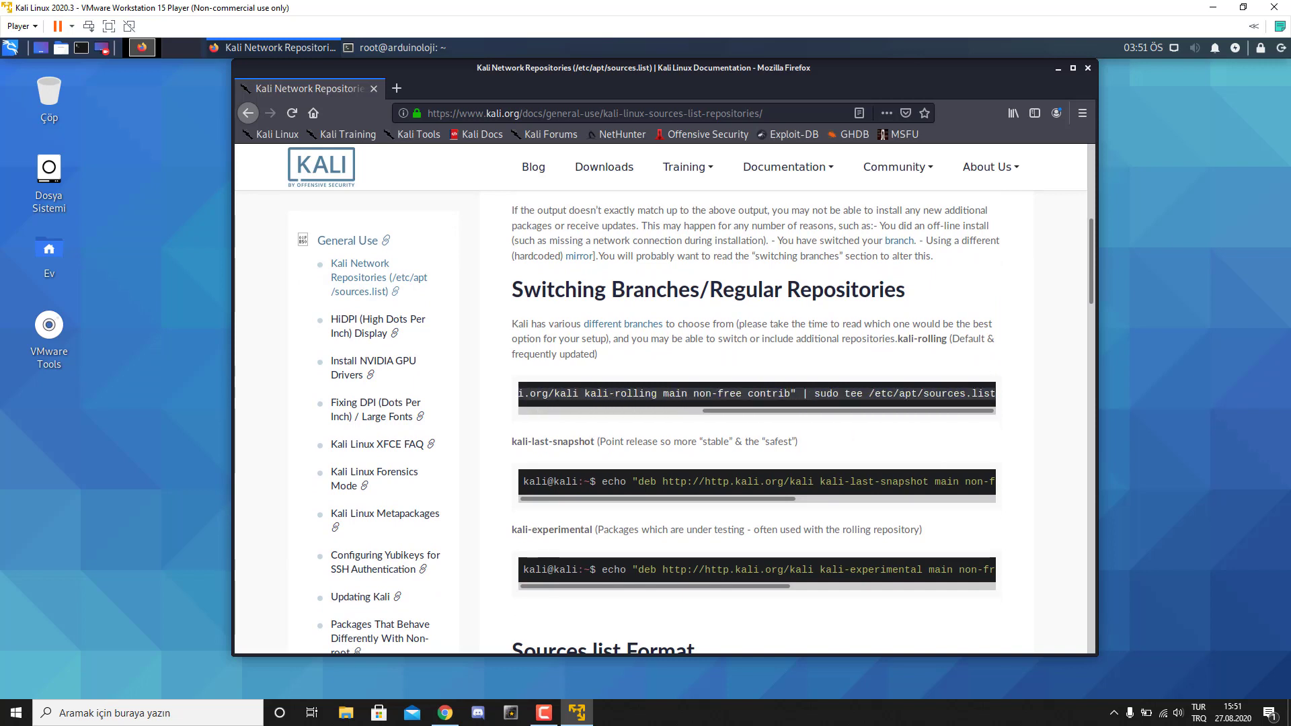
right_click(968, 393)
click(992, 403)
click(1087, 68)
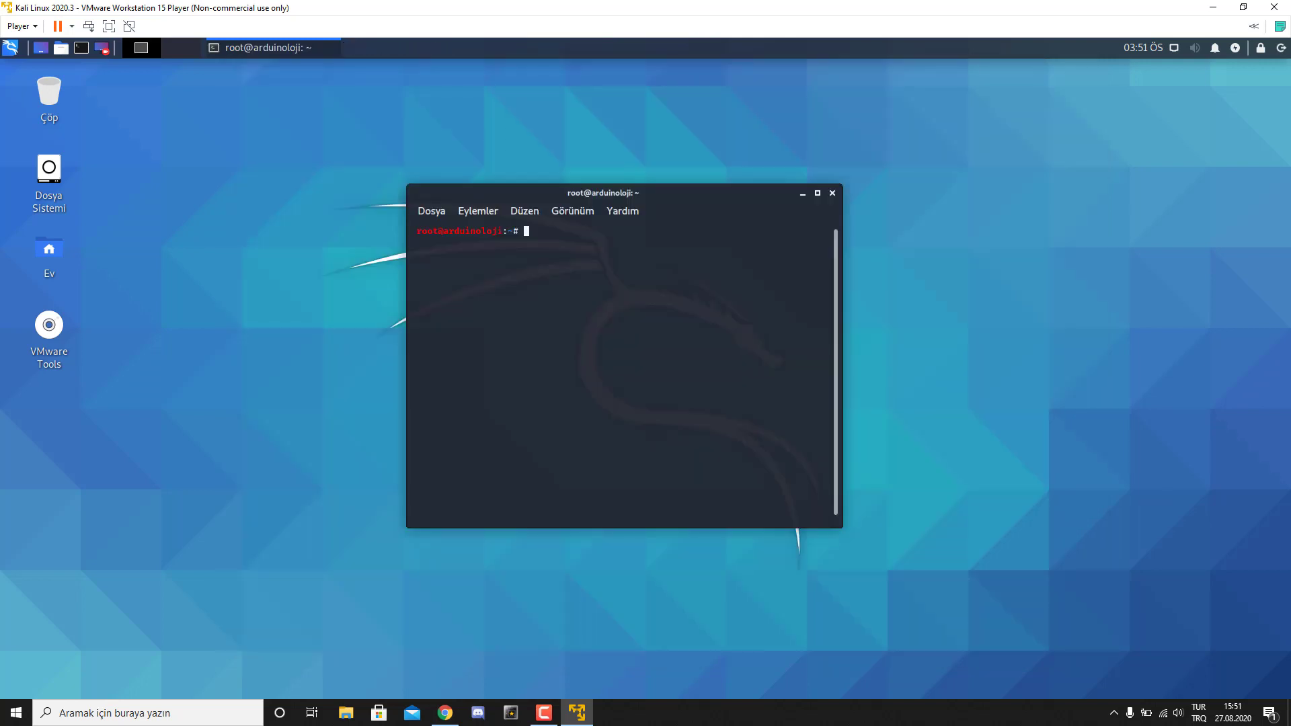
- Paste and run the echo command that writes the kali-rolling repository line to /etc/apt/sources.list
drag(504, 193, 566, 148)
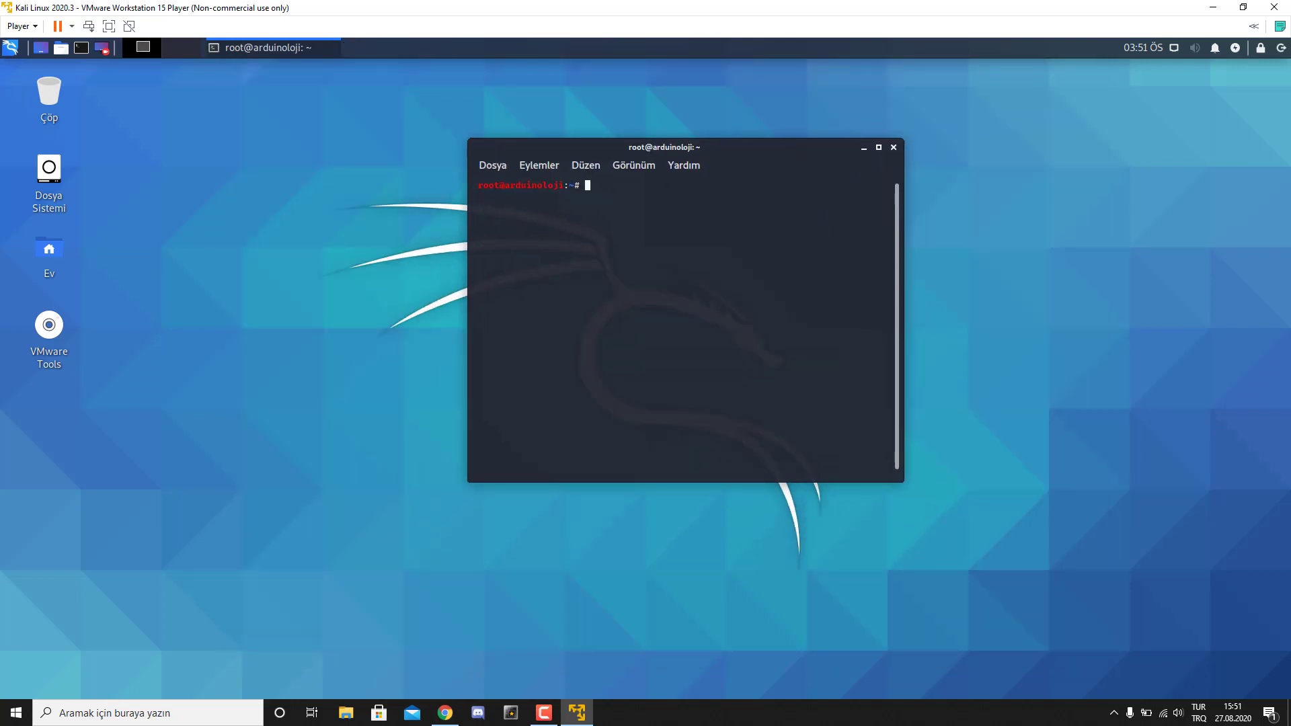
key(ctrl+shift+v)
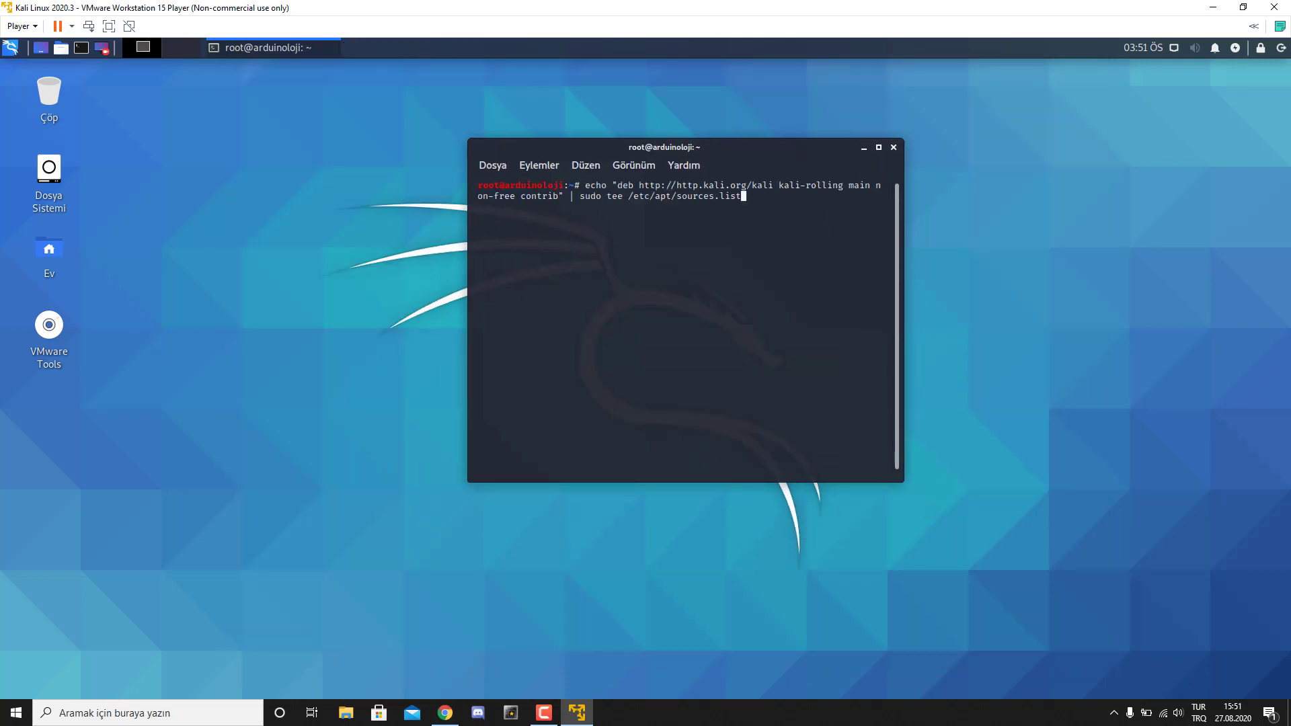
key(Return)
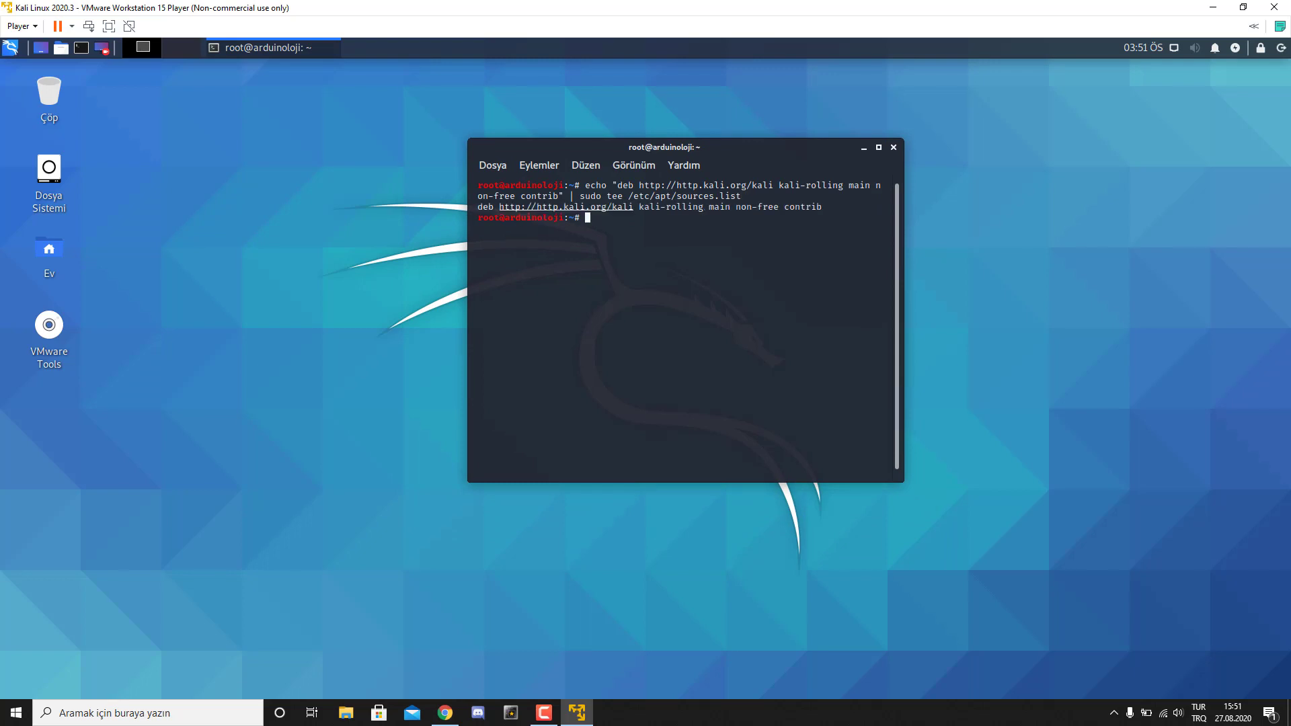
- Run apt update, which refreshes package lists and reports 423 upgradable packages
text(apt update)
key(Return)
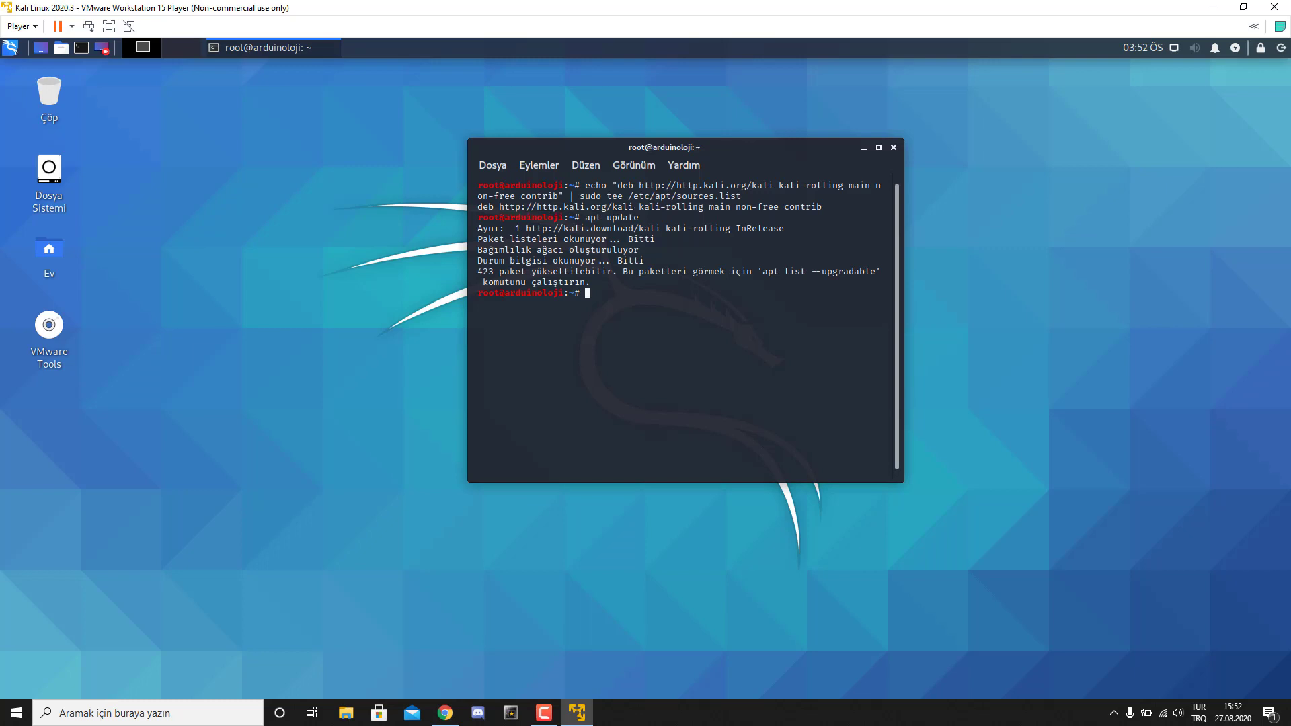
drag(476, 250, 654, 249)
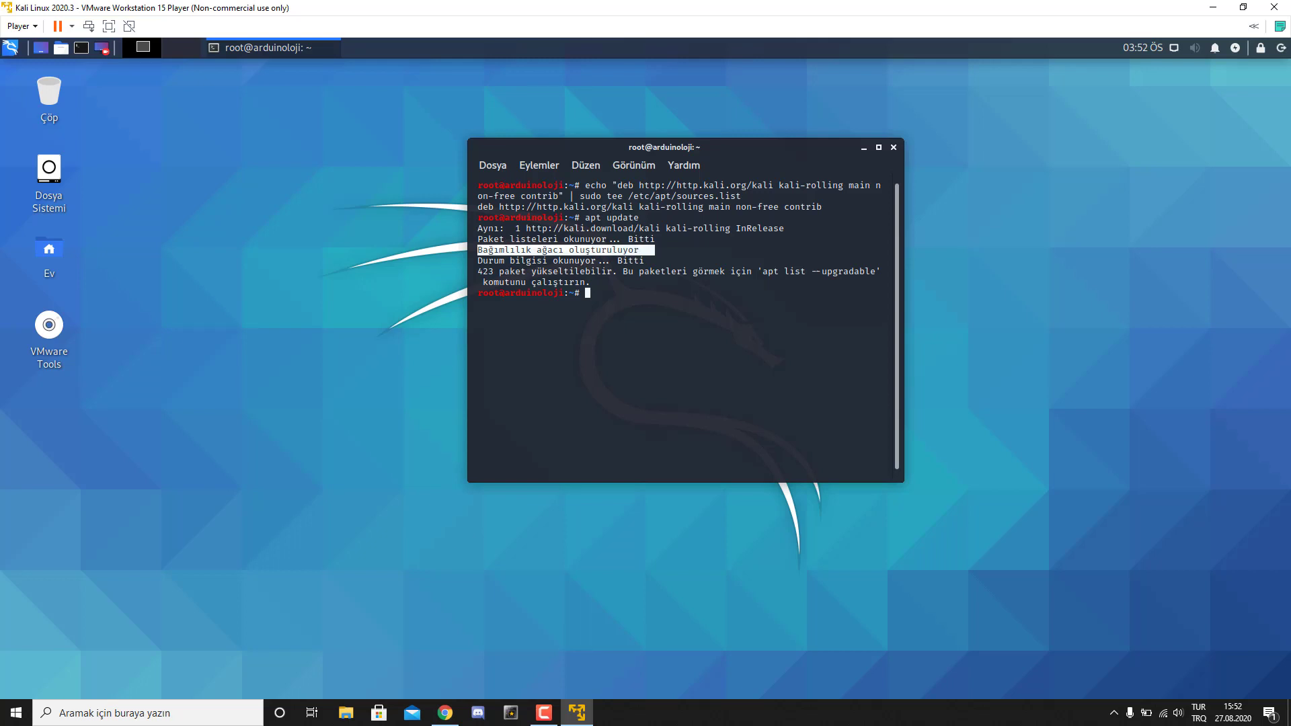
click(654, 249)
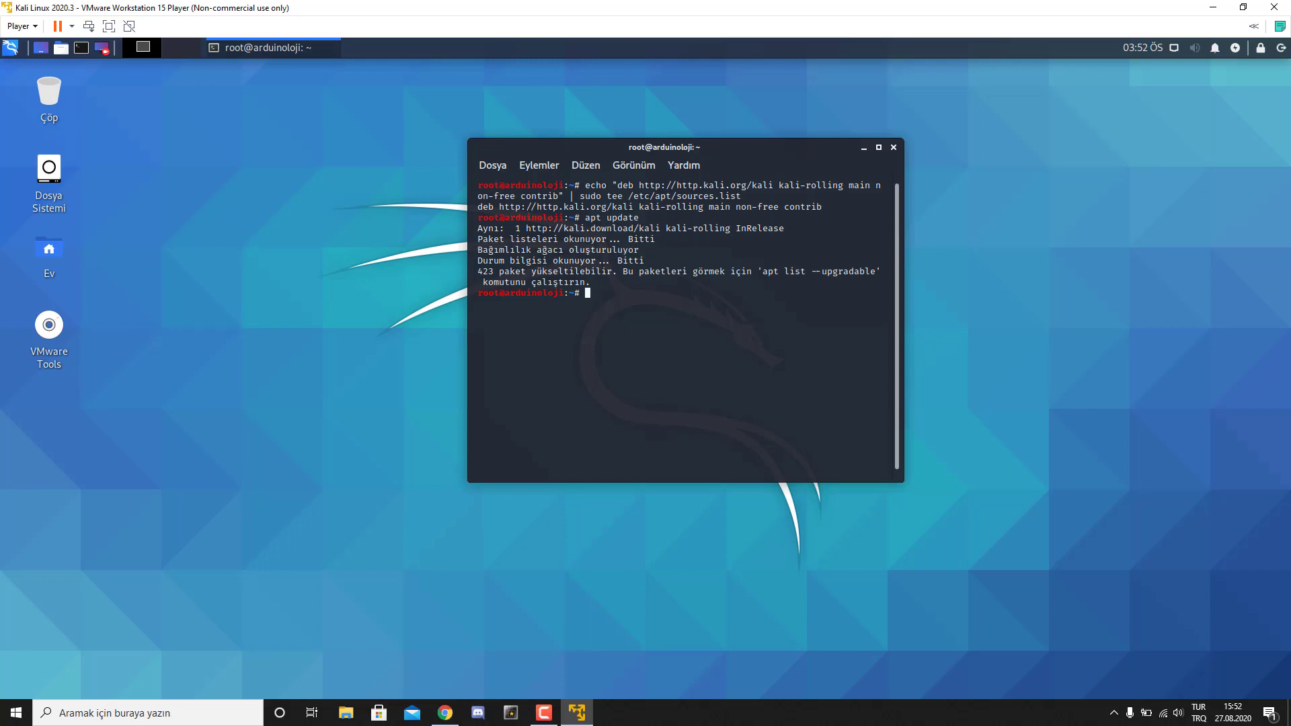